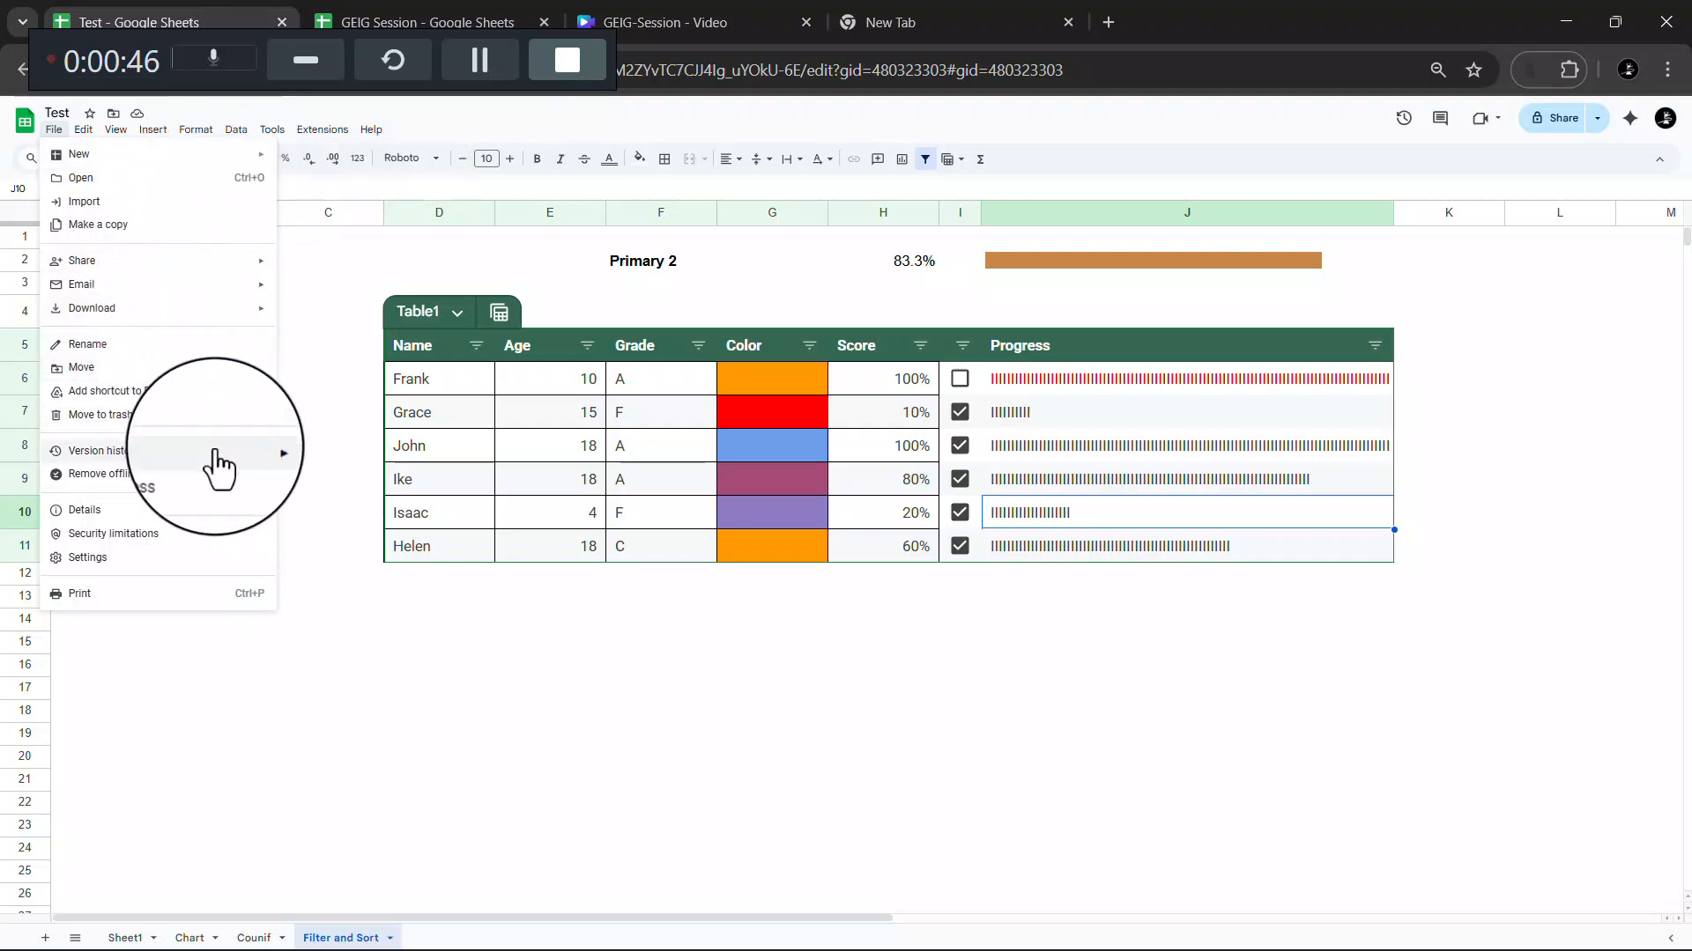
Step: Open the Test spreadsheet's version history and preview the September 30, 8:28 AM version
mouse_move(168, 472)
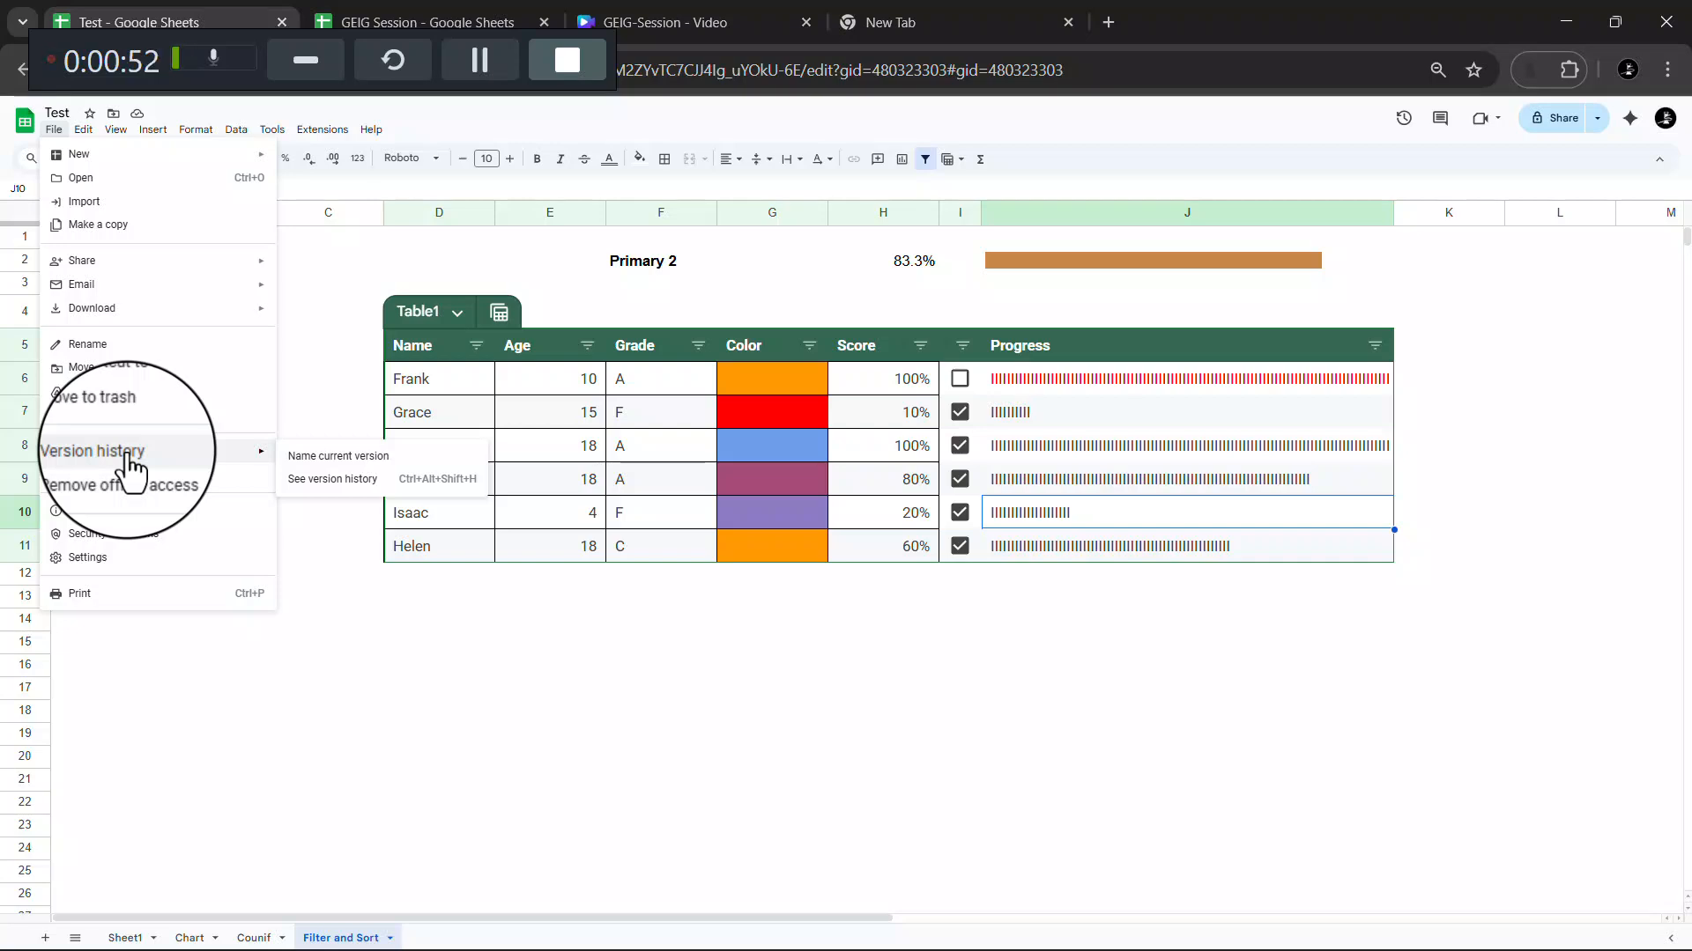
click(310, 480)
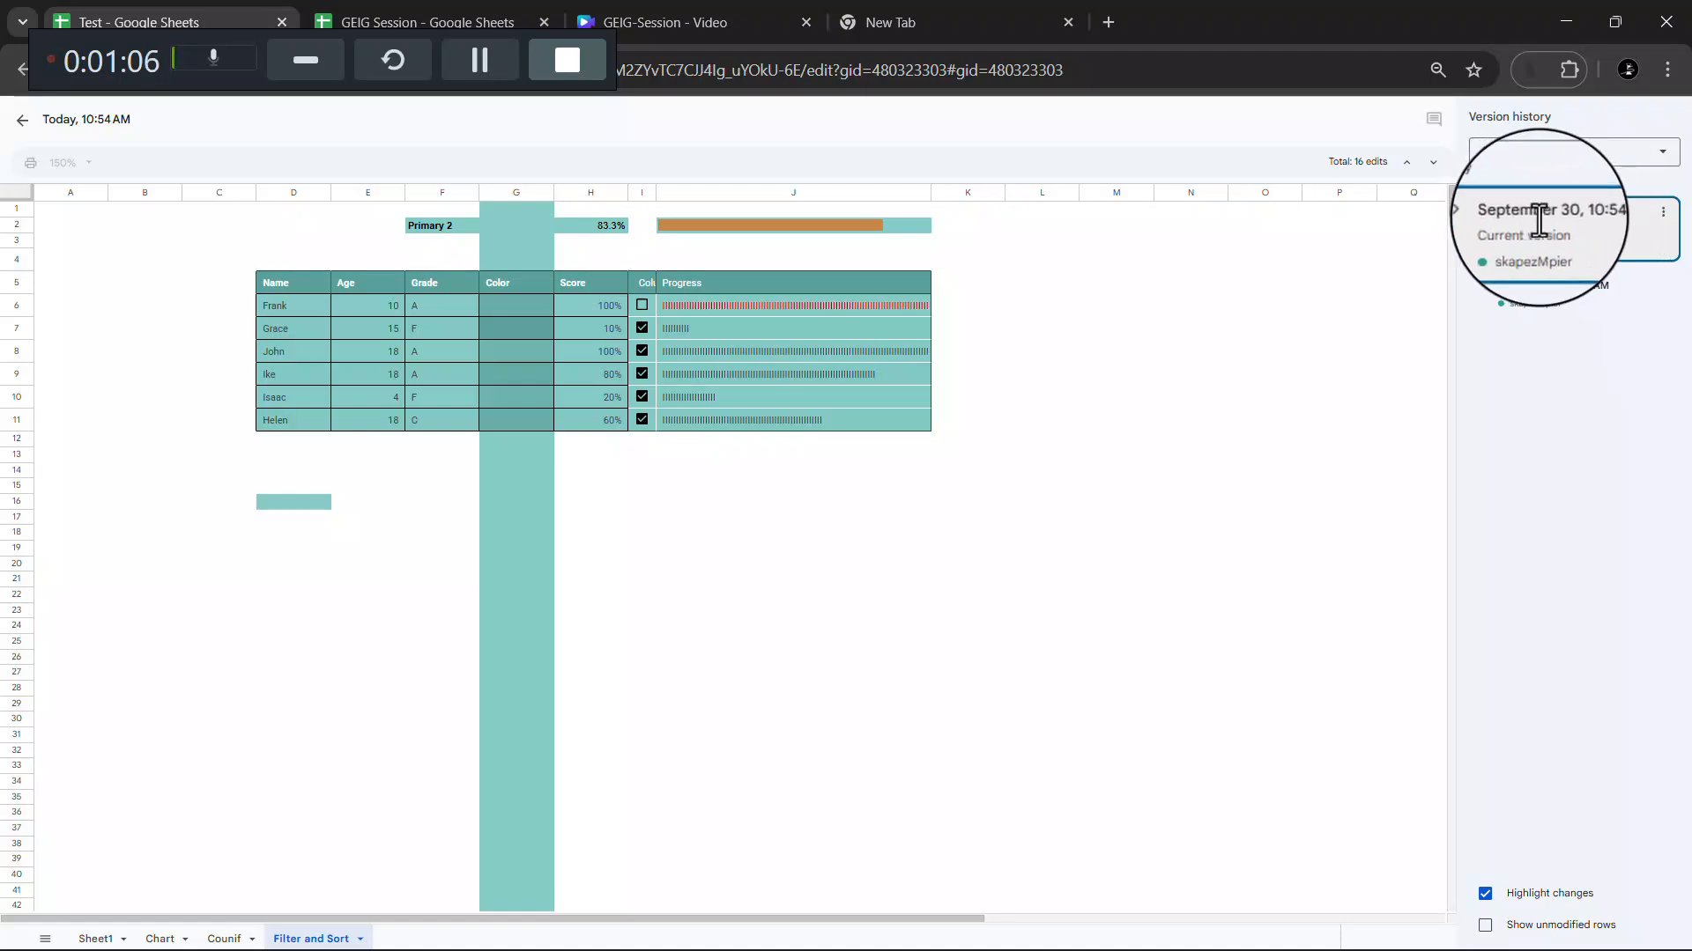
click(1557, 247)
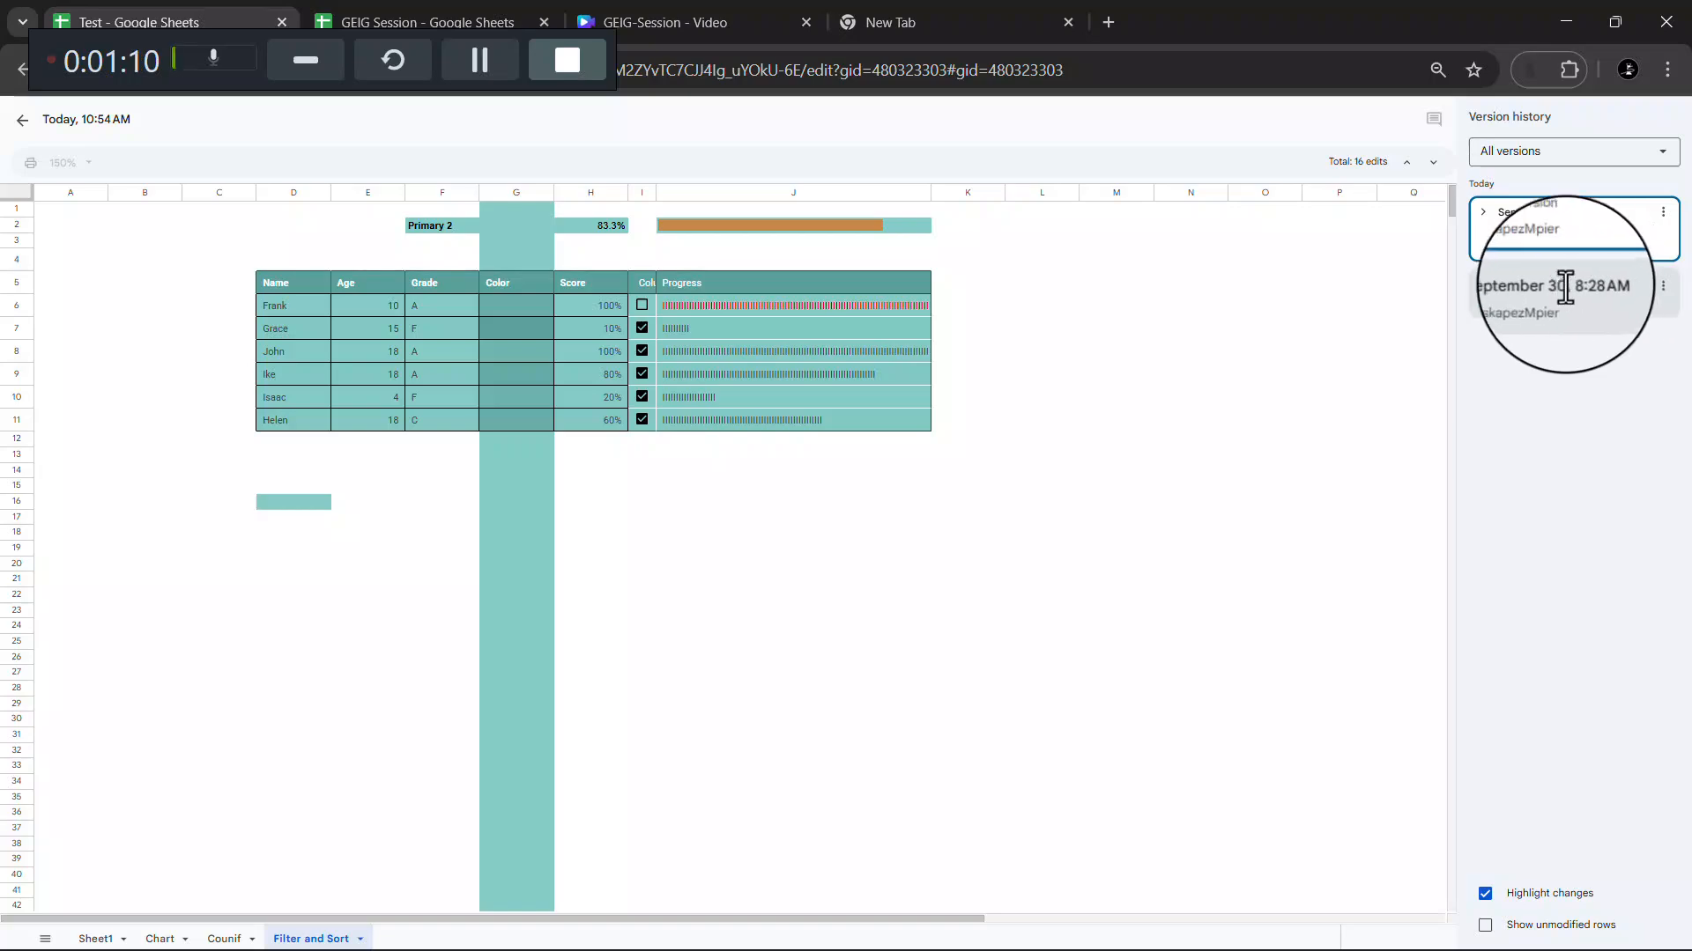
scroll(1566, 286, up, 5)
scroll(1679, 274, right, 3)
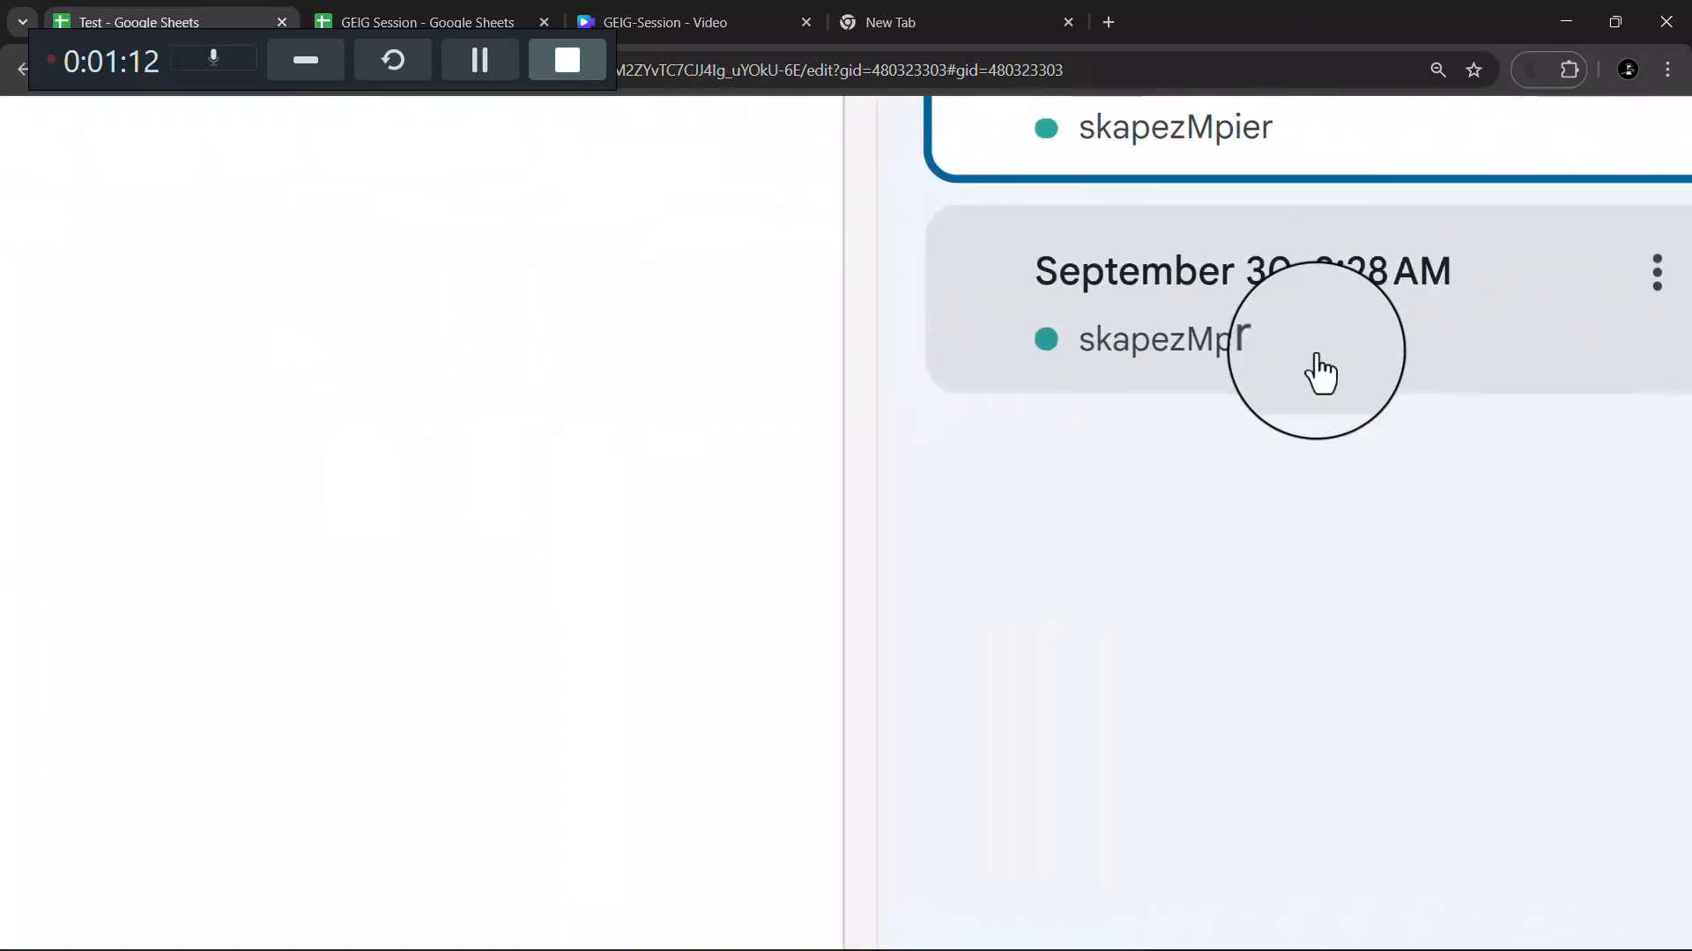
scroll(1317, 354, down, 5)
click(1525, 315)
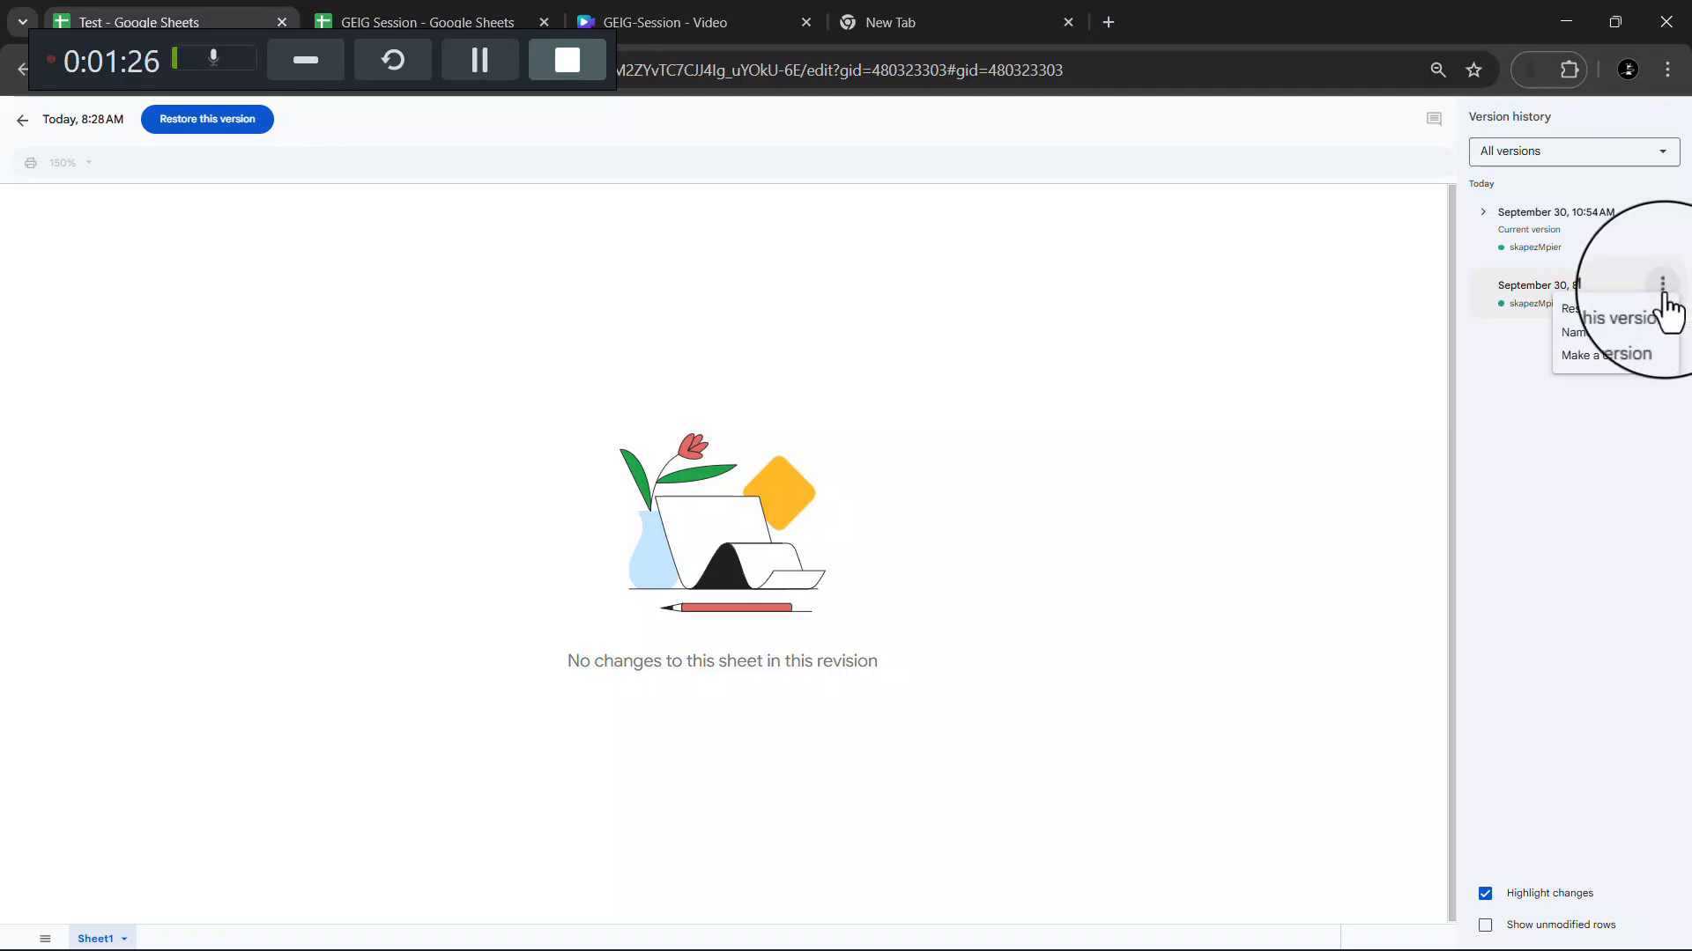
Step: Show the actions available for the September 30, 8:28 AM version and return to the current 10:54 AM version
click(1555, 534)
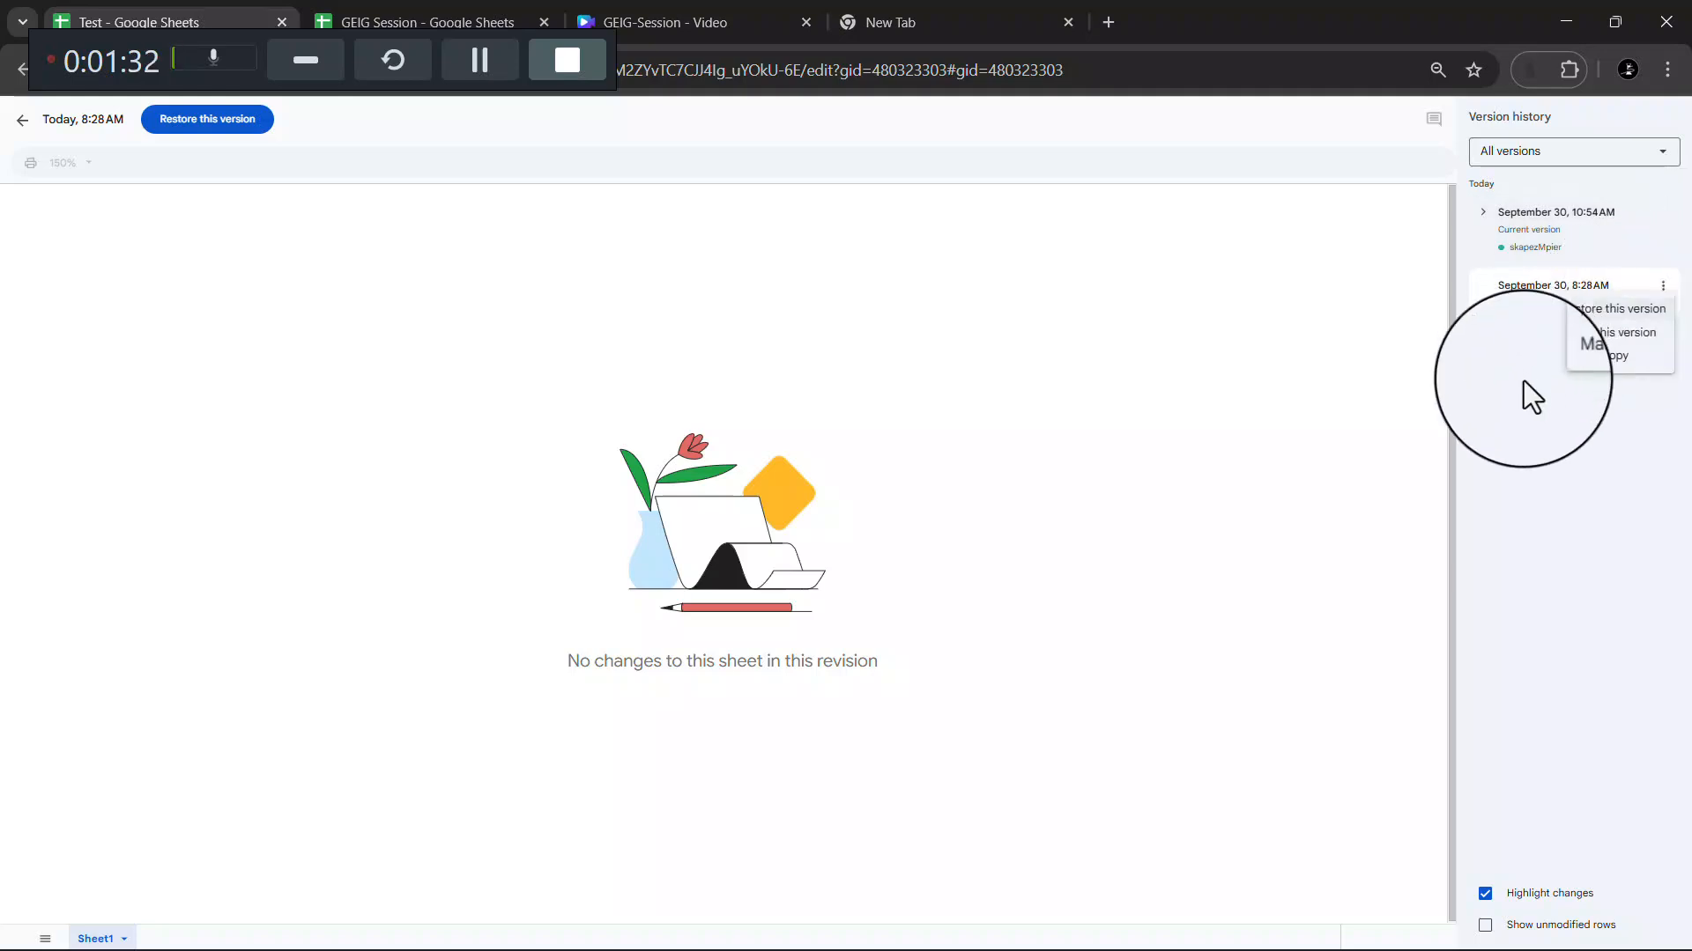
click(1517, 415)
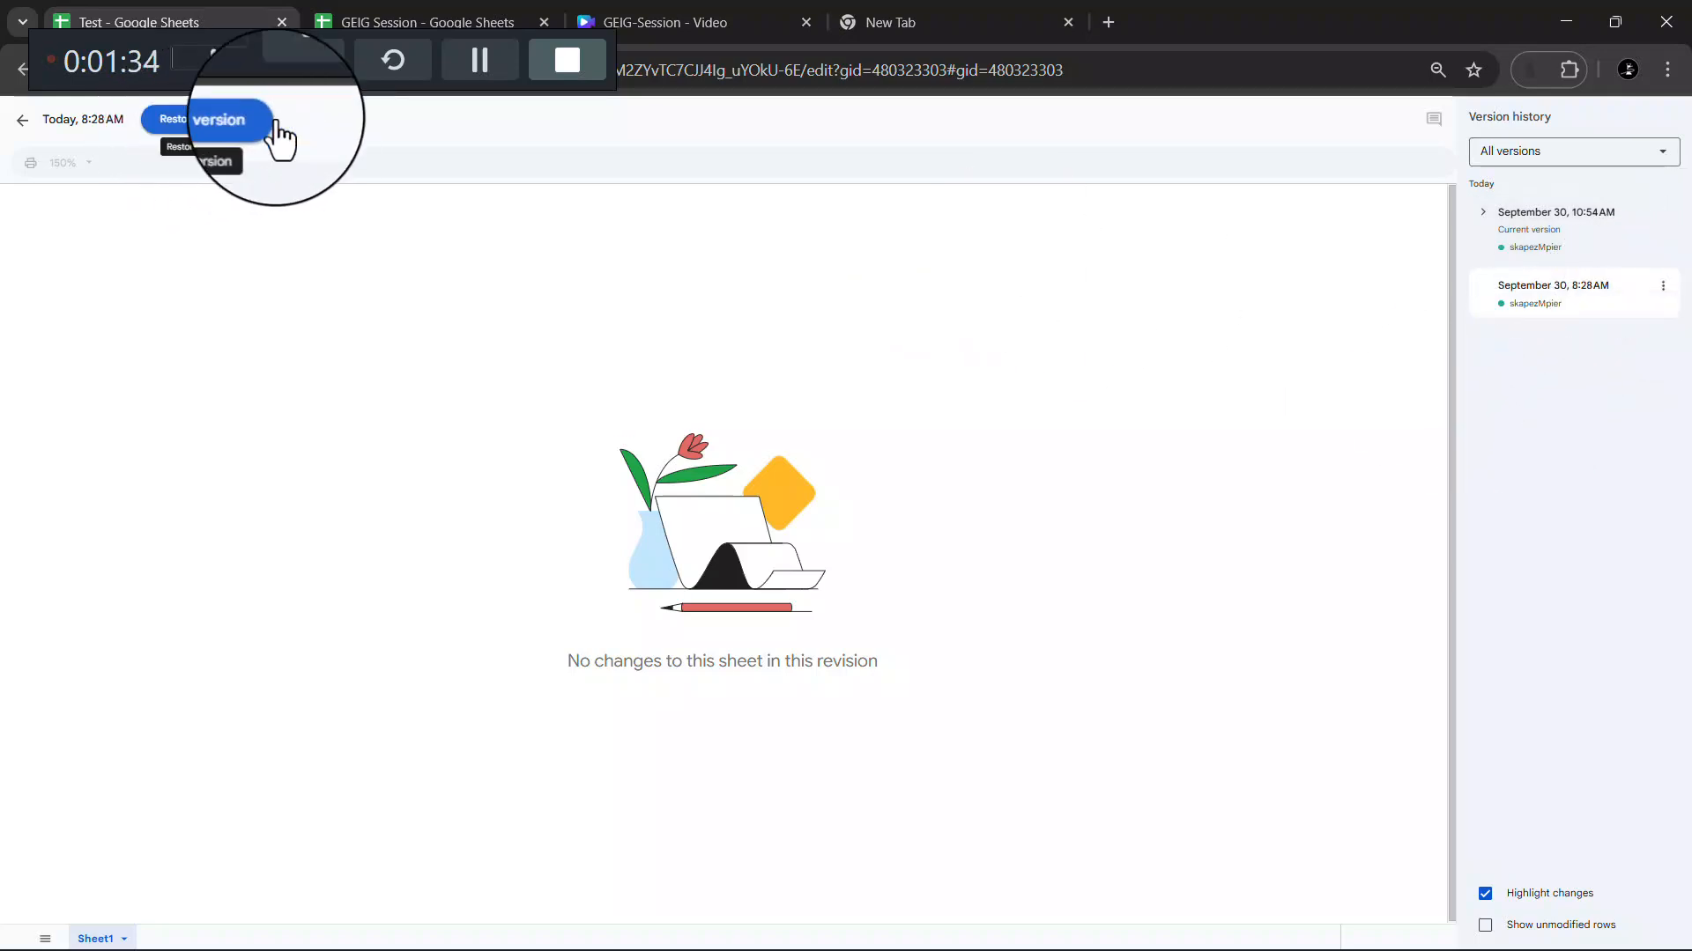
click(1598, 233)
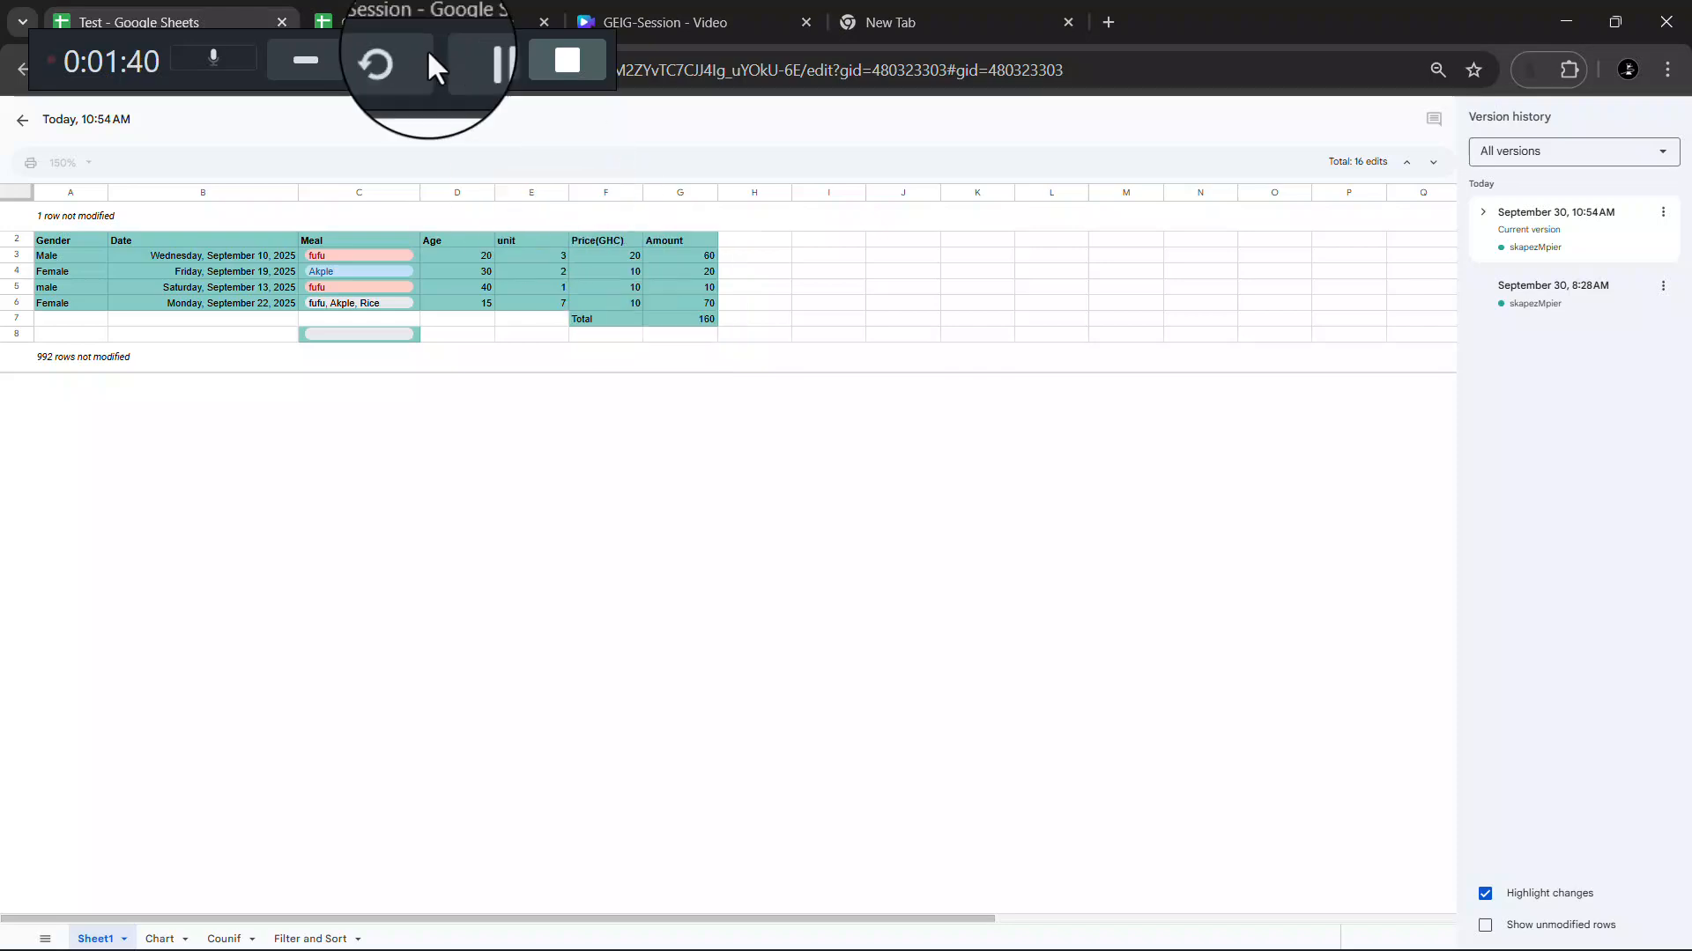
Step: Switch to the GEIG Session spreadsheet and look through its version history
click(381, 4)
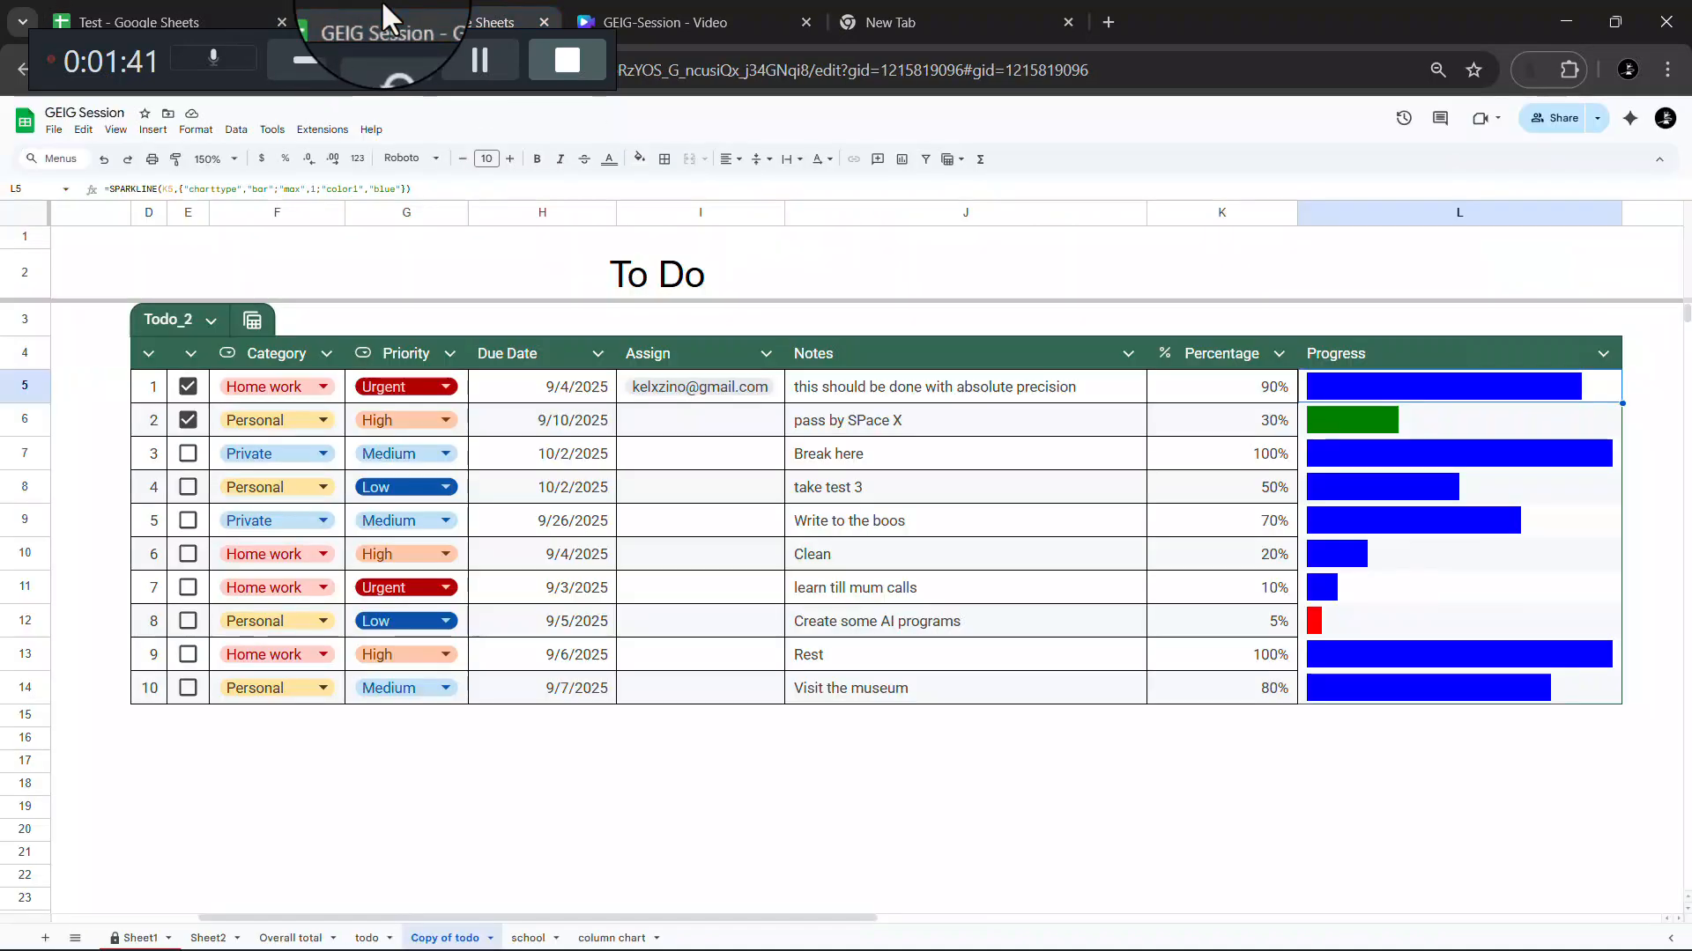
click(54, 130)
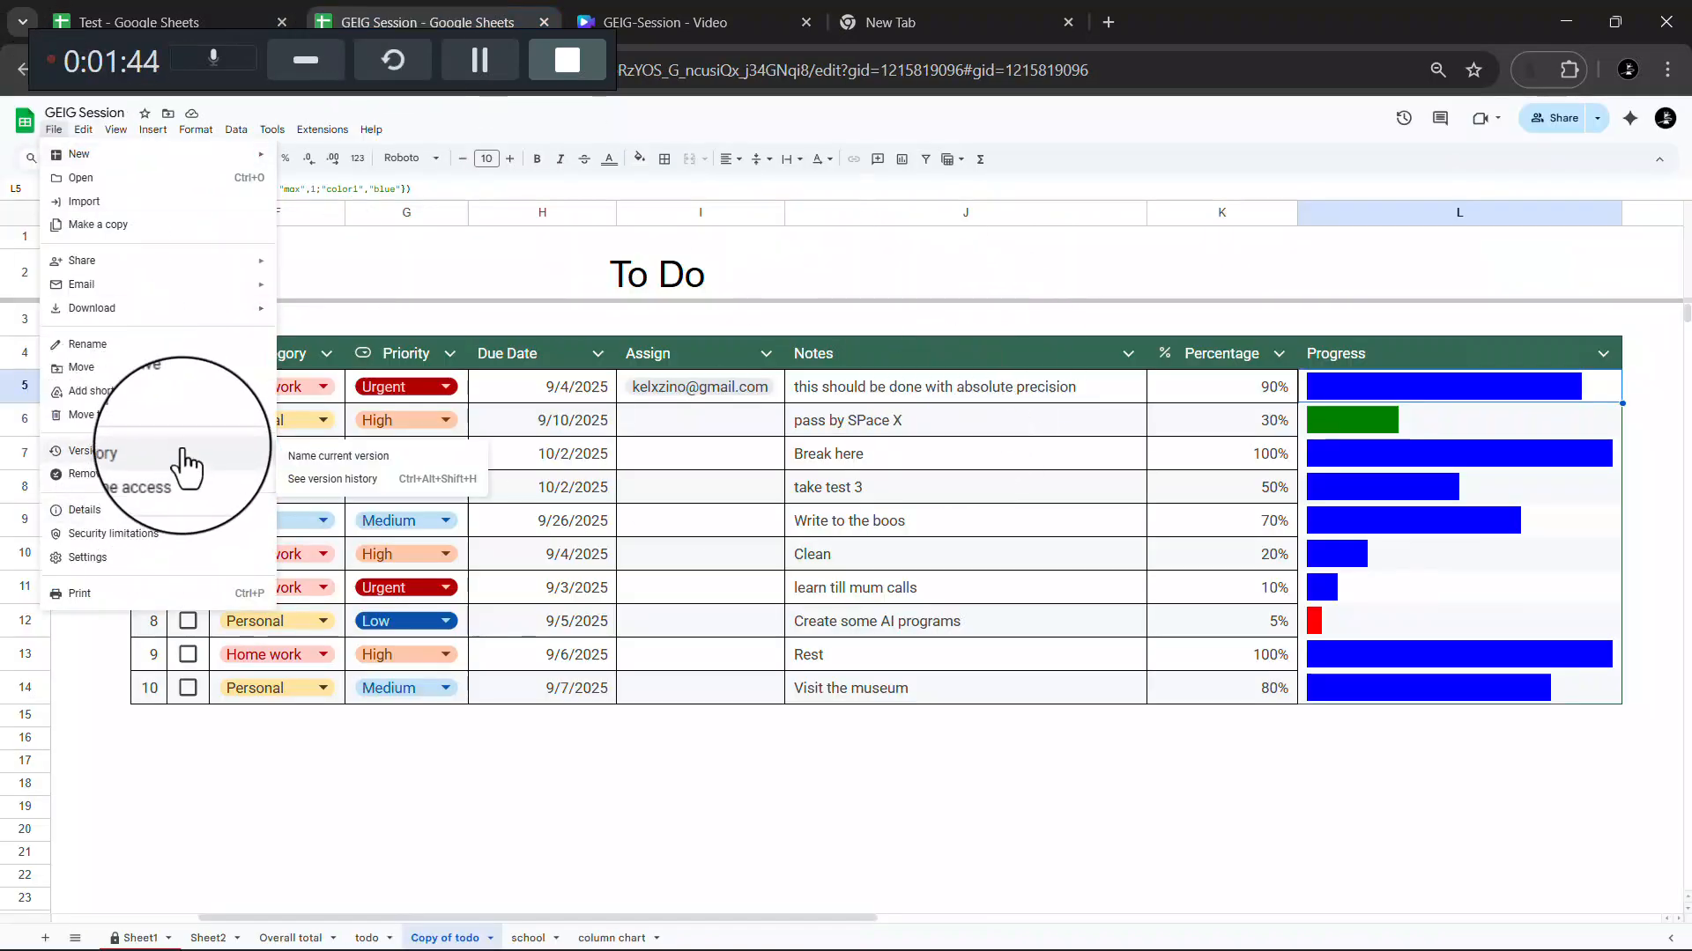
click(313, 481)
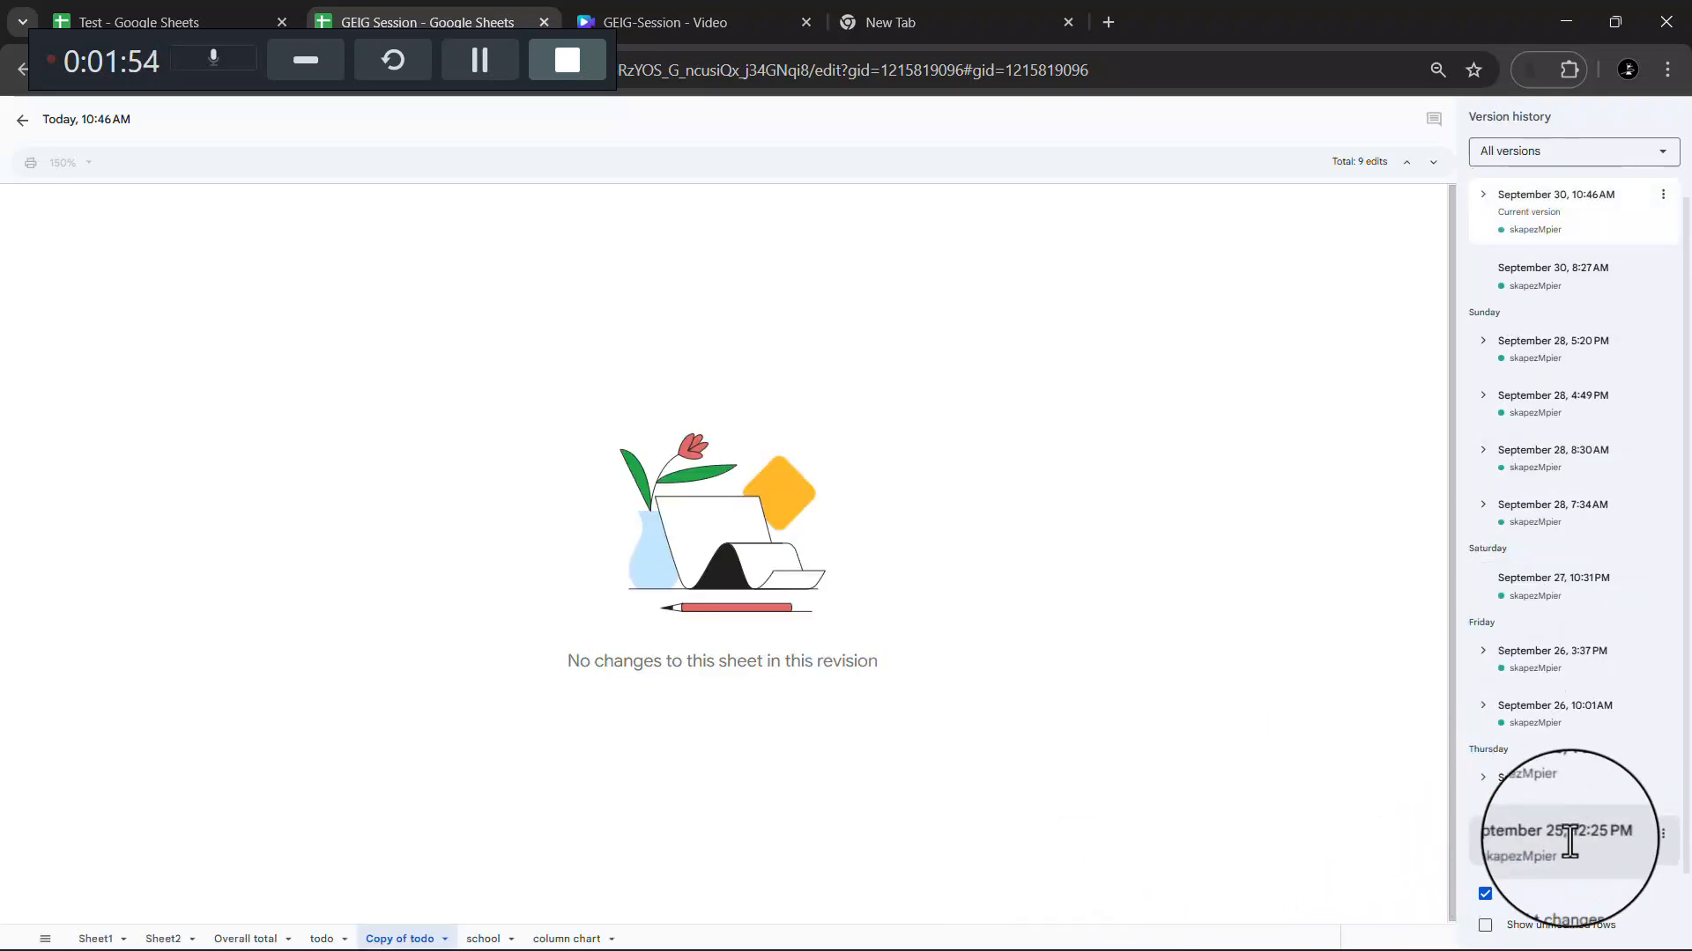
scroll(1555, 704, up, 1)
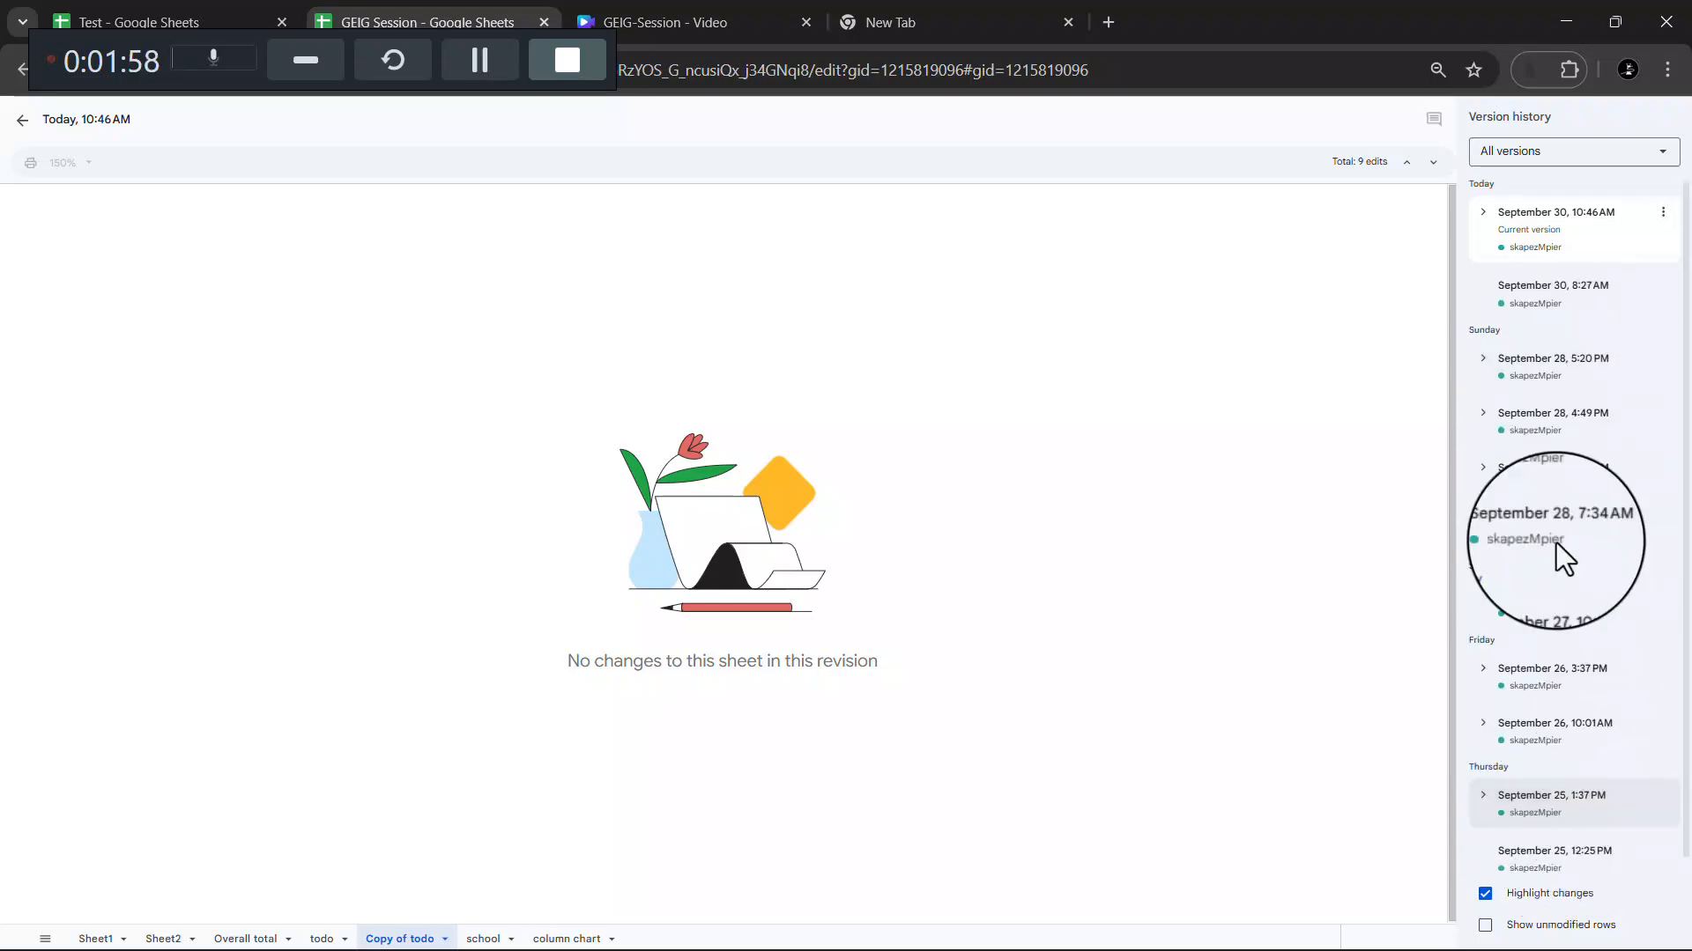
scroll(1575, 642, down, 1)
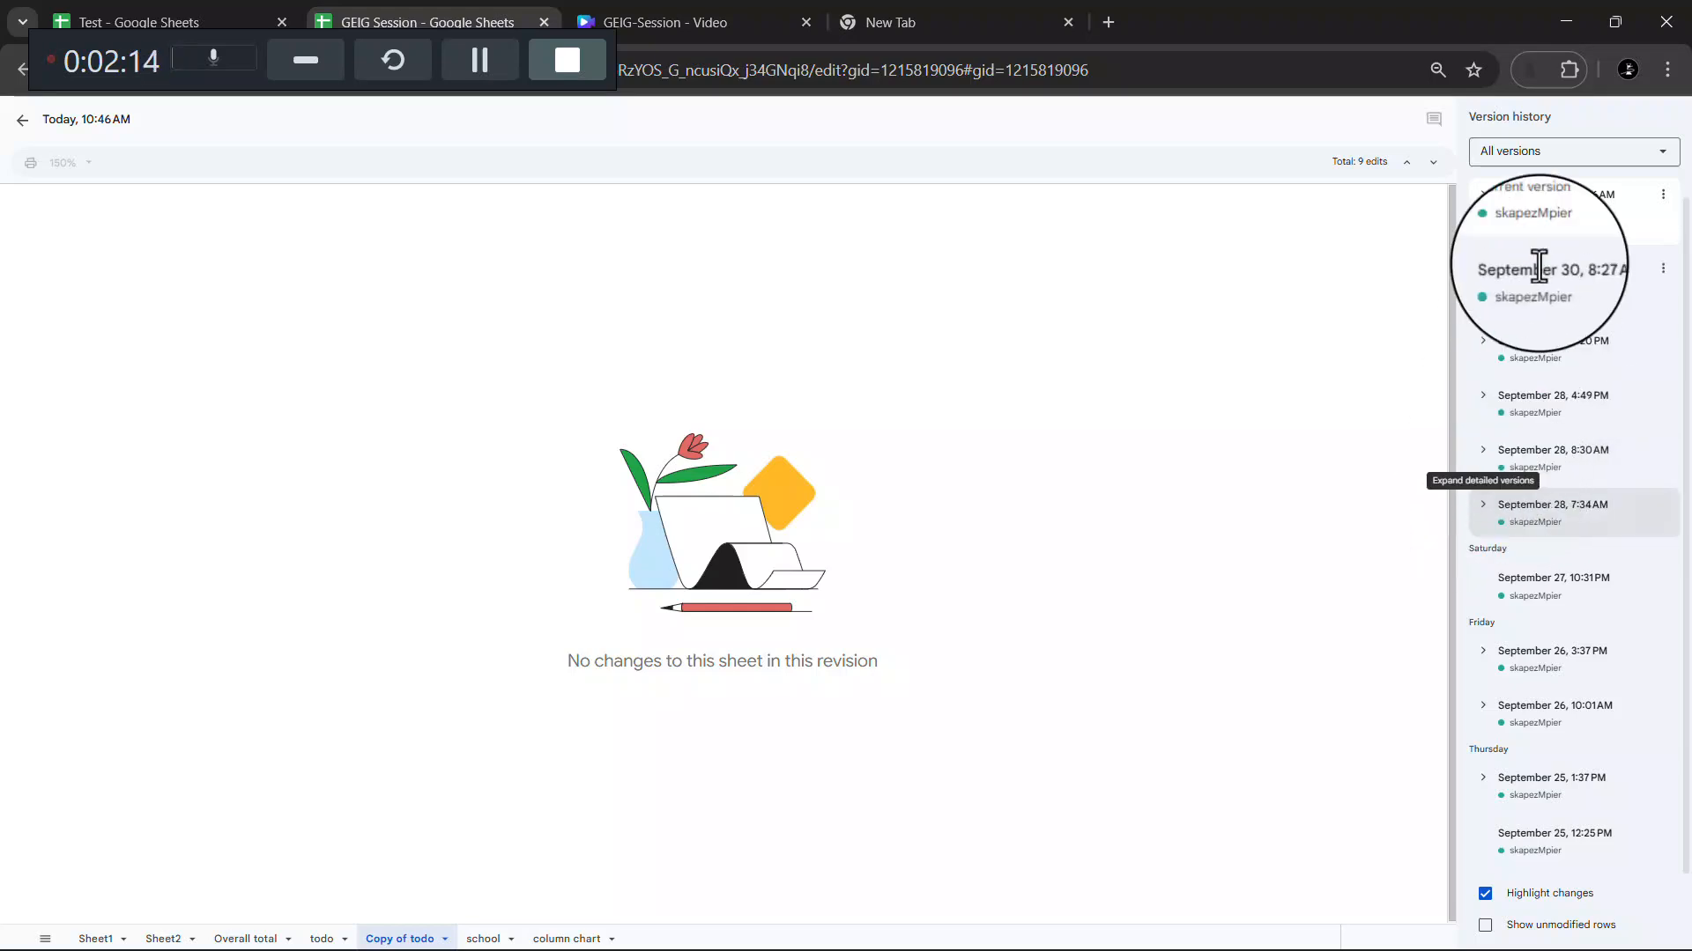
Step: Preview the September 28, 7:34 AM version, expand its detailed versions and examine its Column 2 progress bars
click(1484, 506)
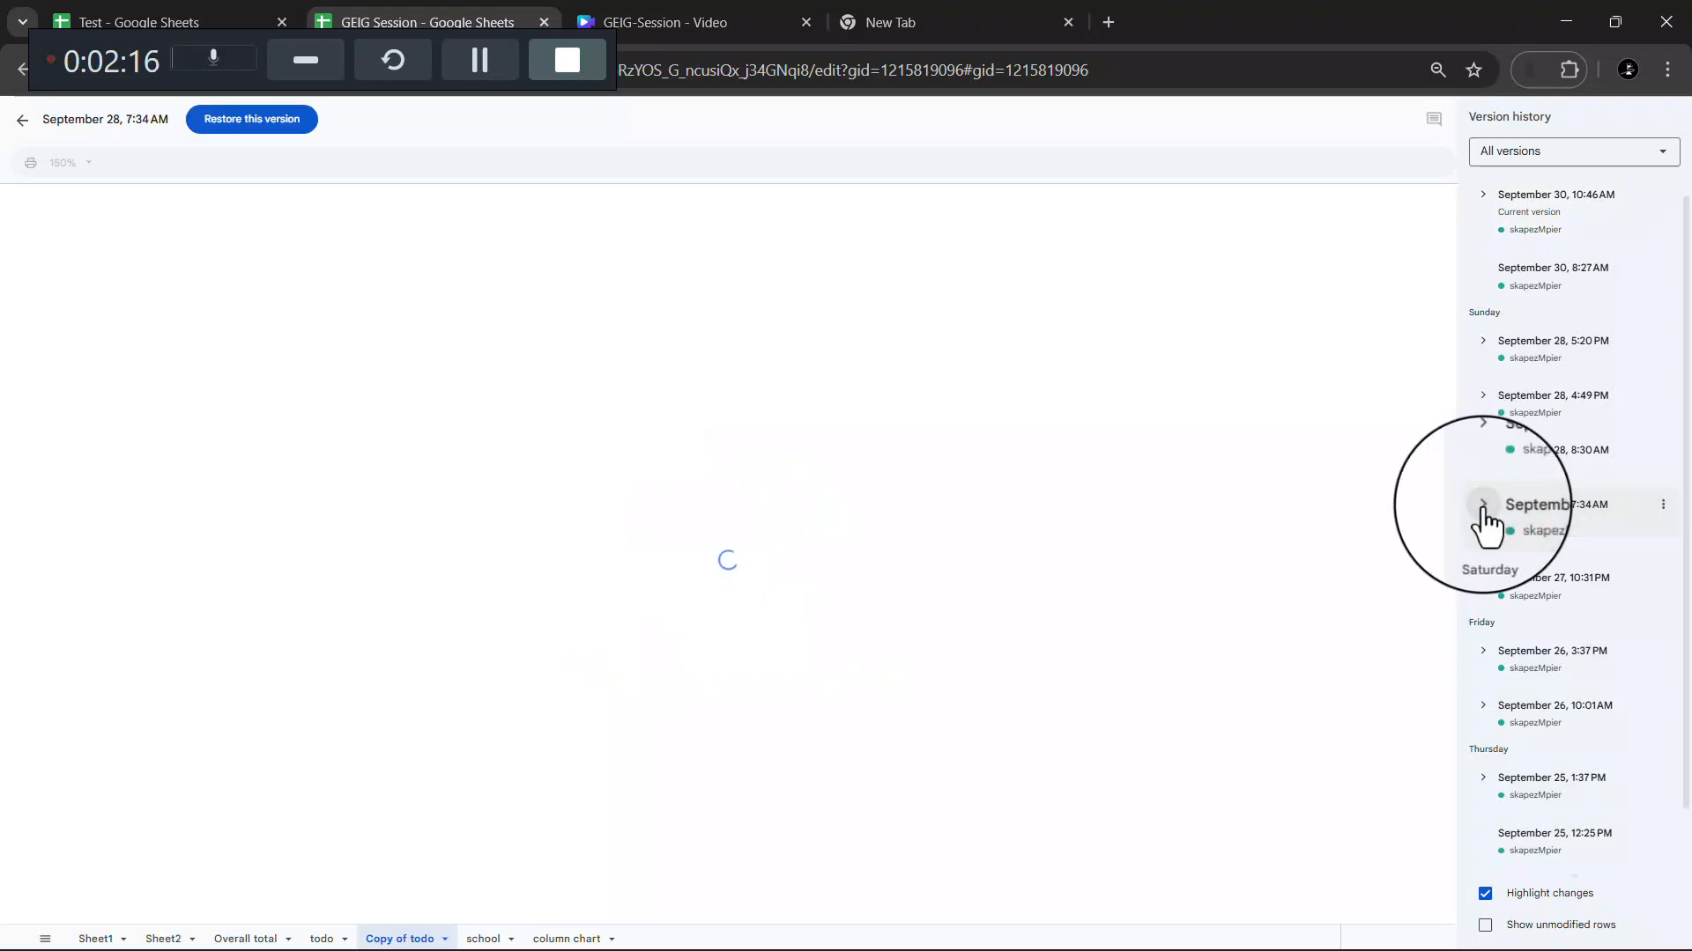
click(1483, 508)
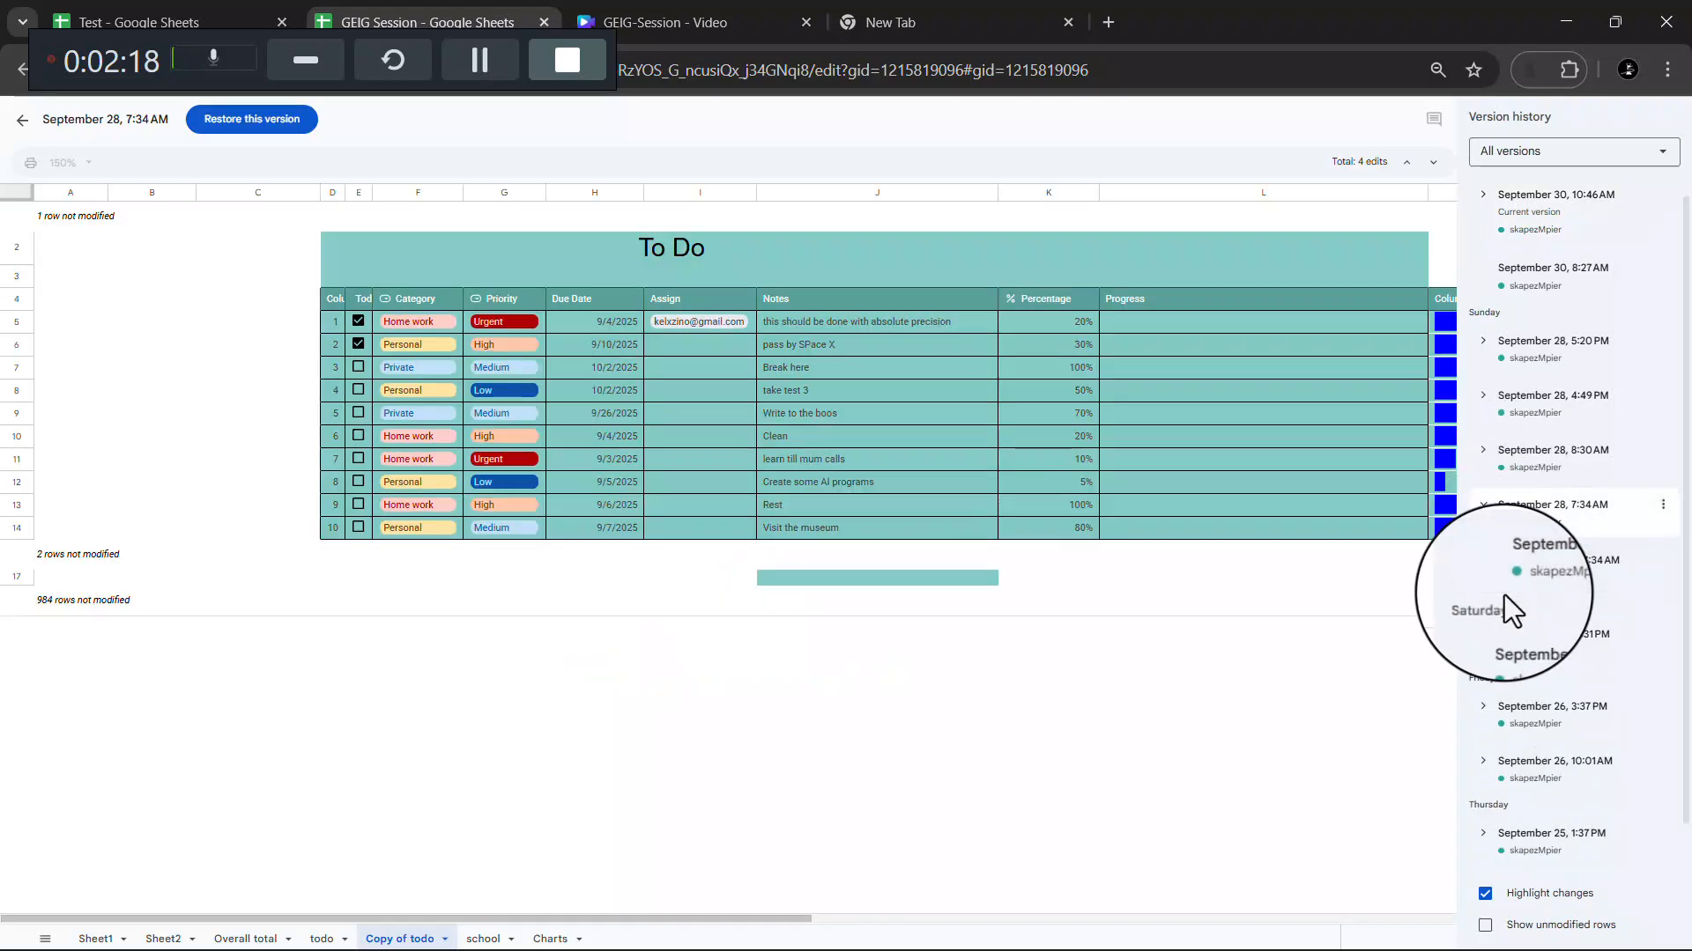
scroll(1300, 482, right, 3)
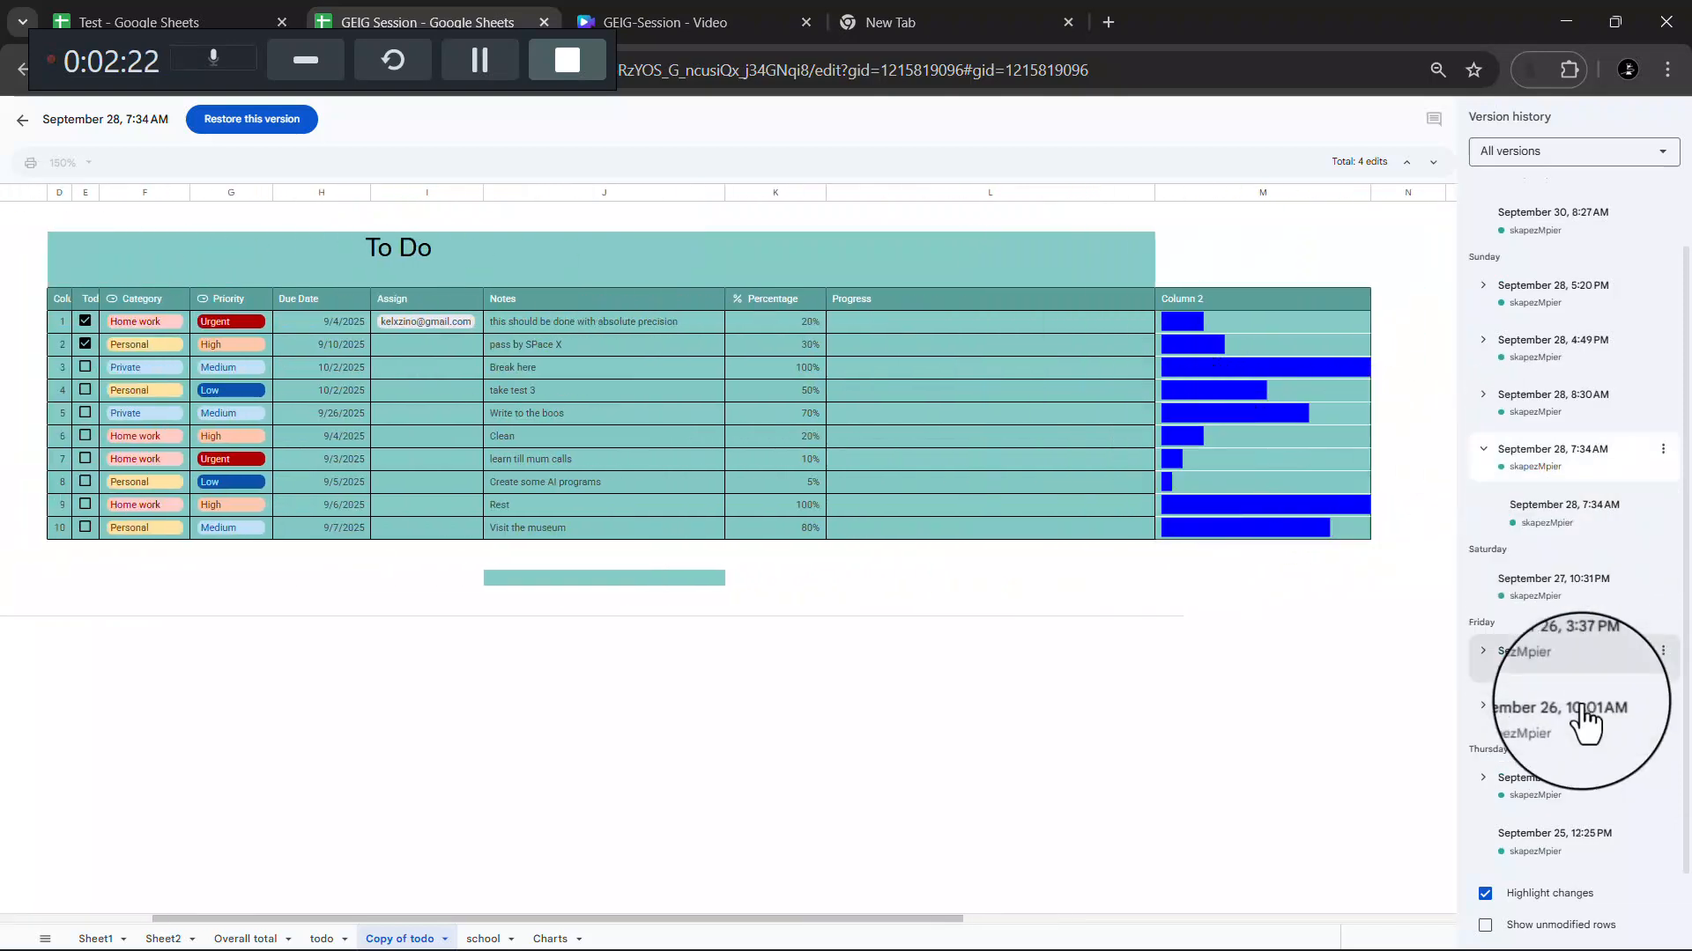
scroll(1581, 718, up, 1)
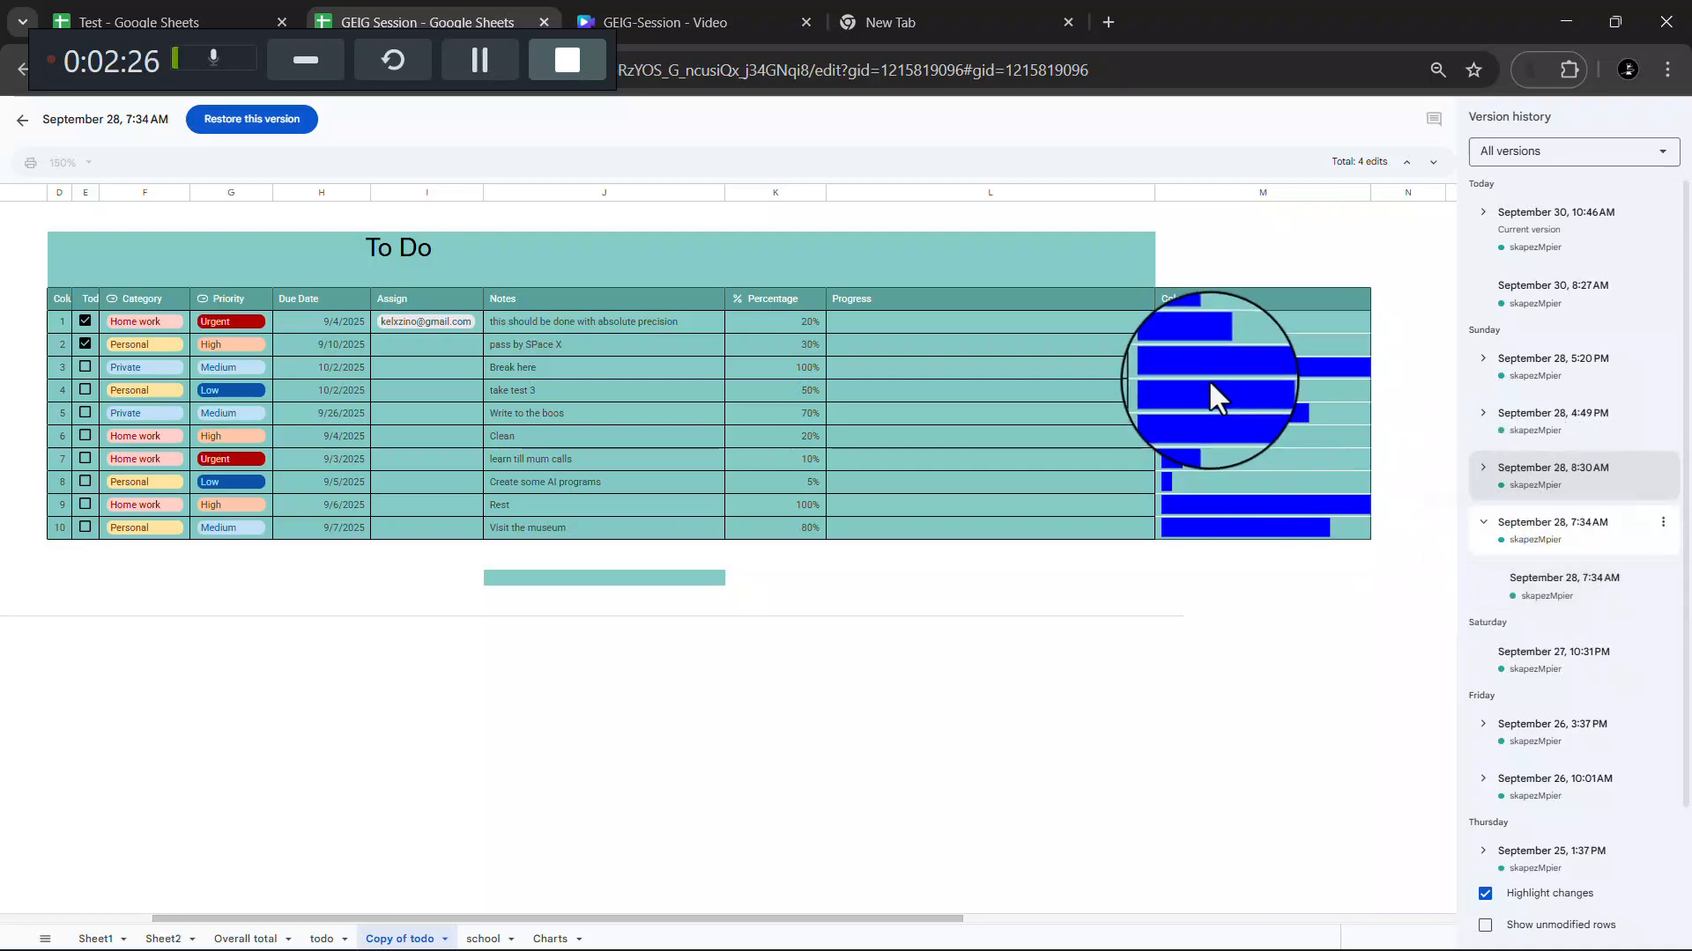
Step: Expand the September 28, 4:49 PM version and preview its 4:48 PM and earlier 4:36 PM detailed versions
click(1498, 427)
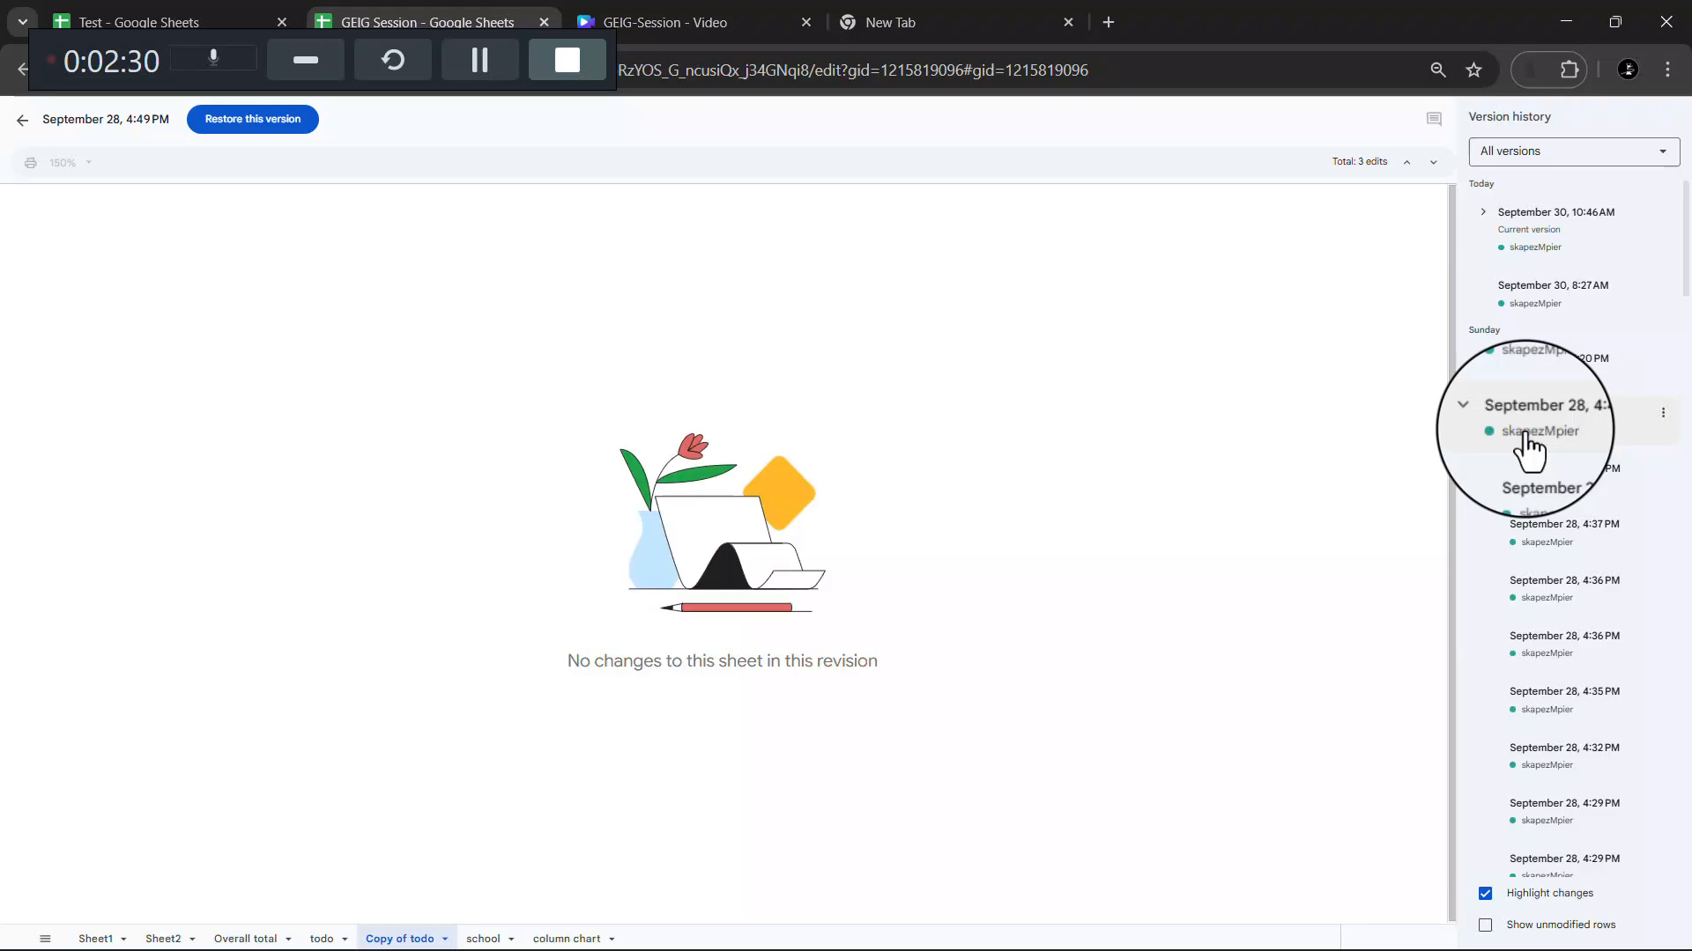
click(1531, 470)
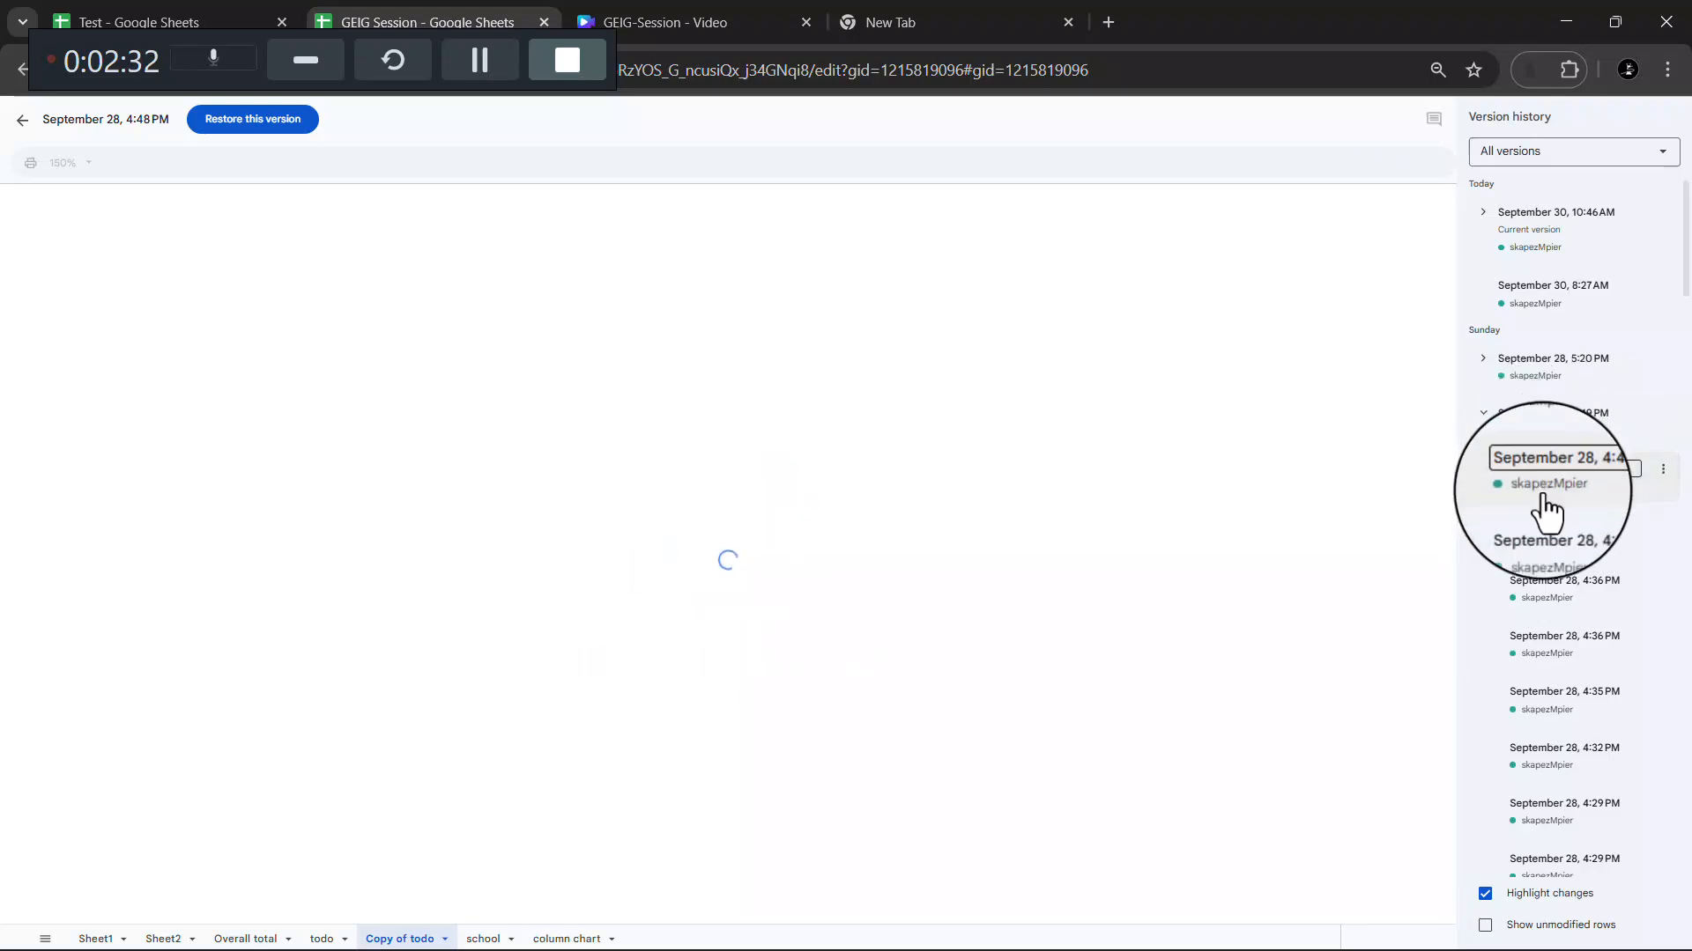
click(1555, 639)
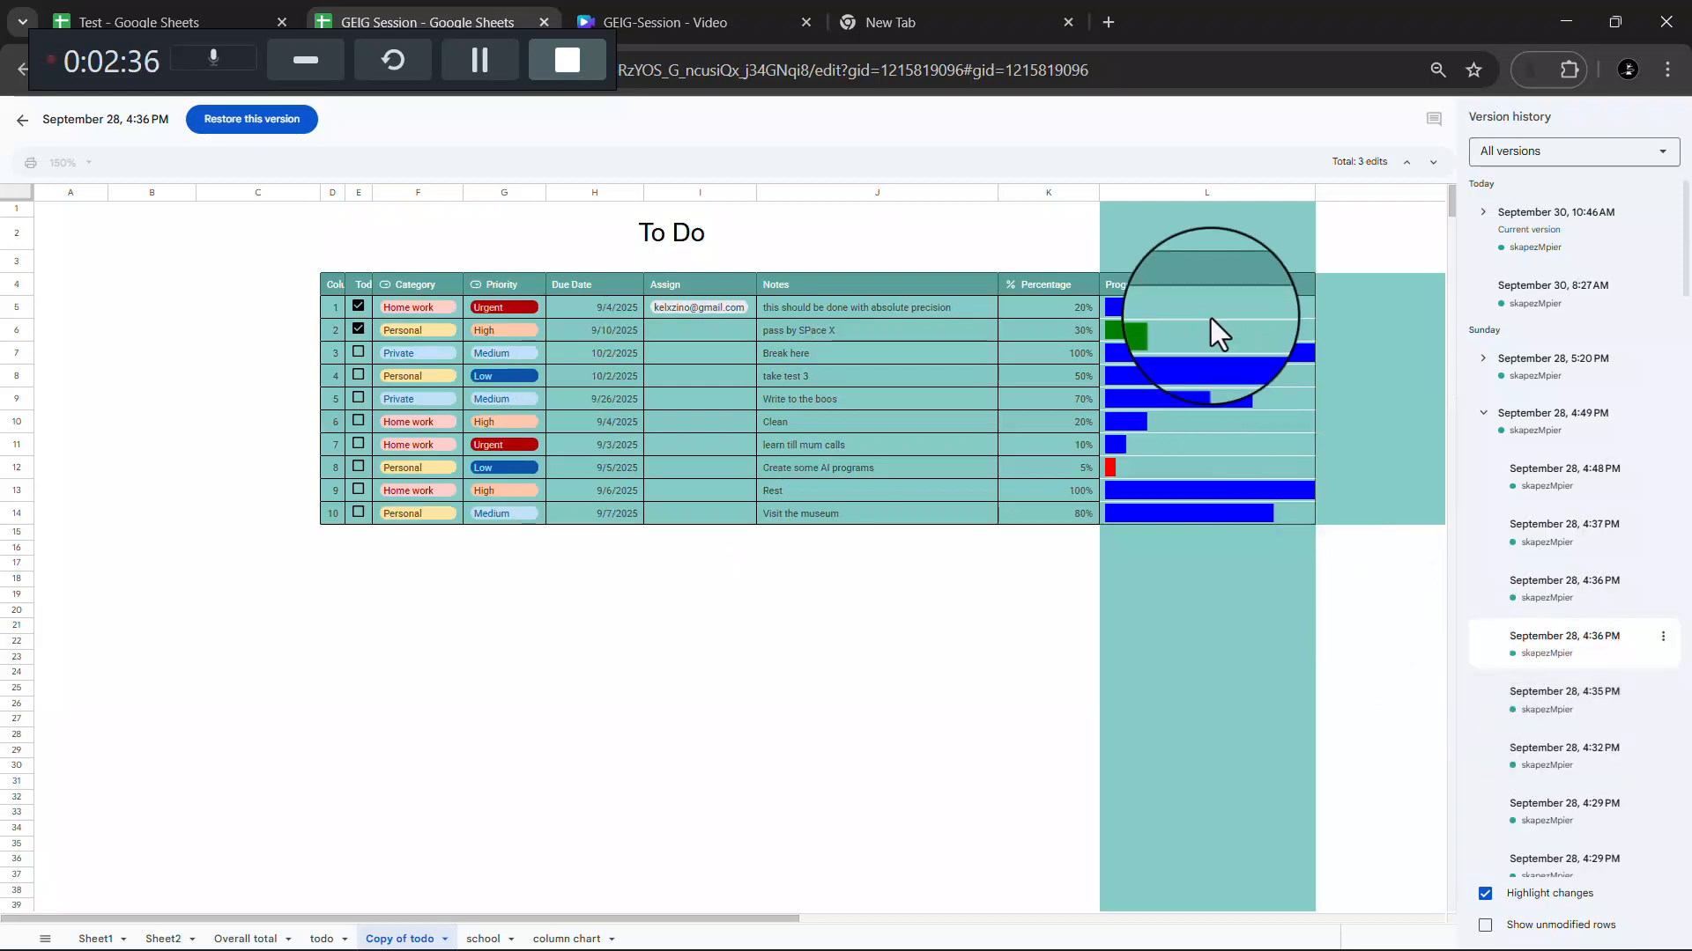
scroll(1517, 577, down, 10)
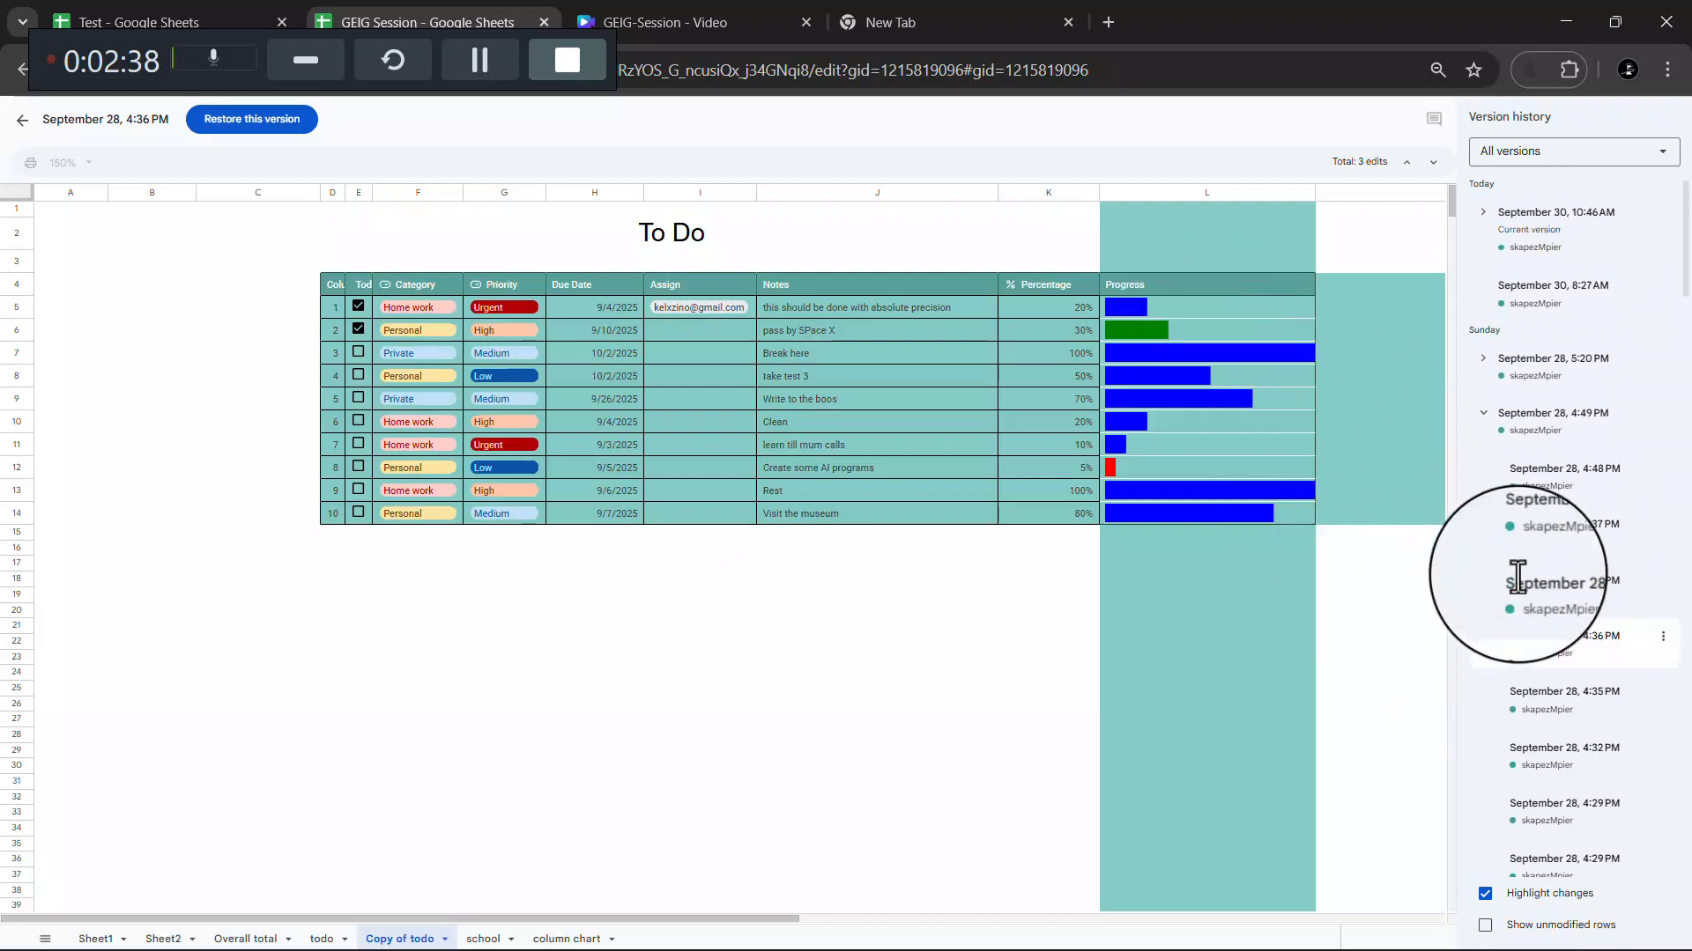
scroll(1511, 528, up, 15)
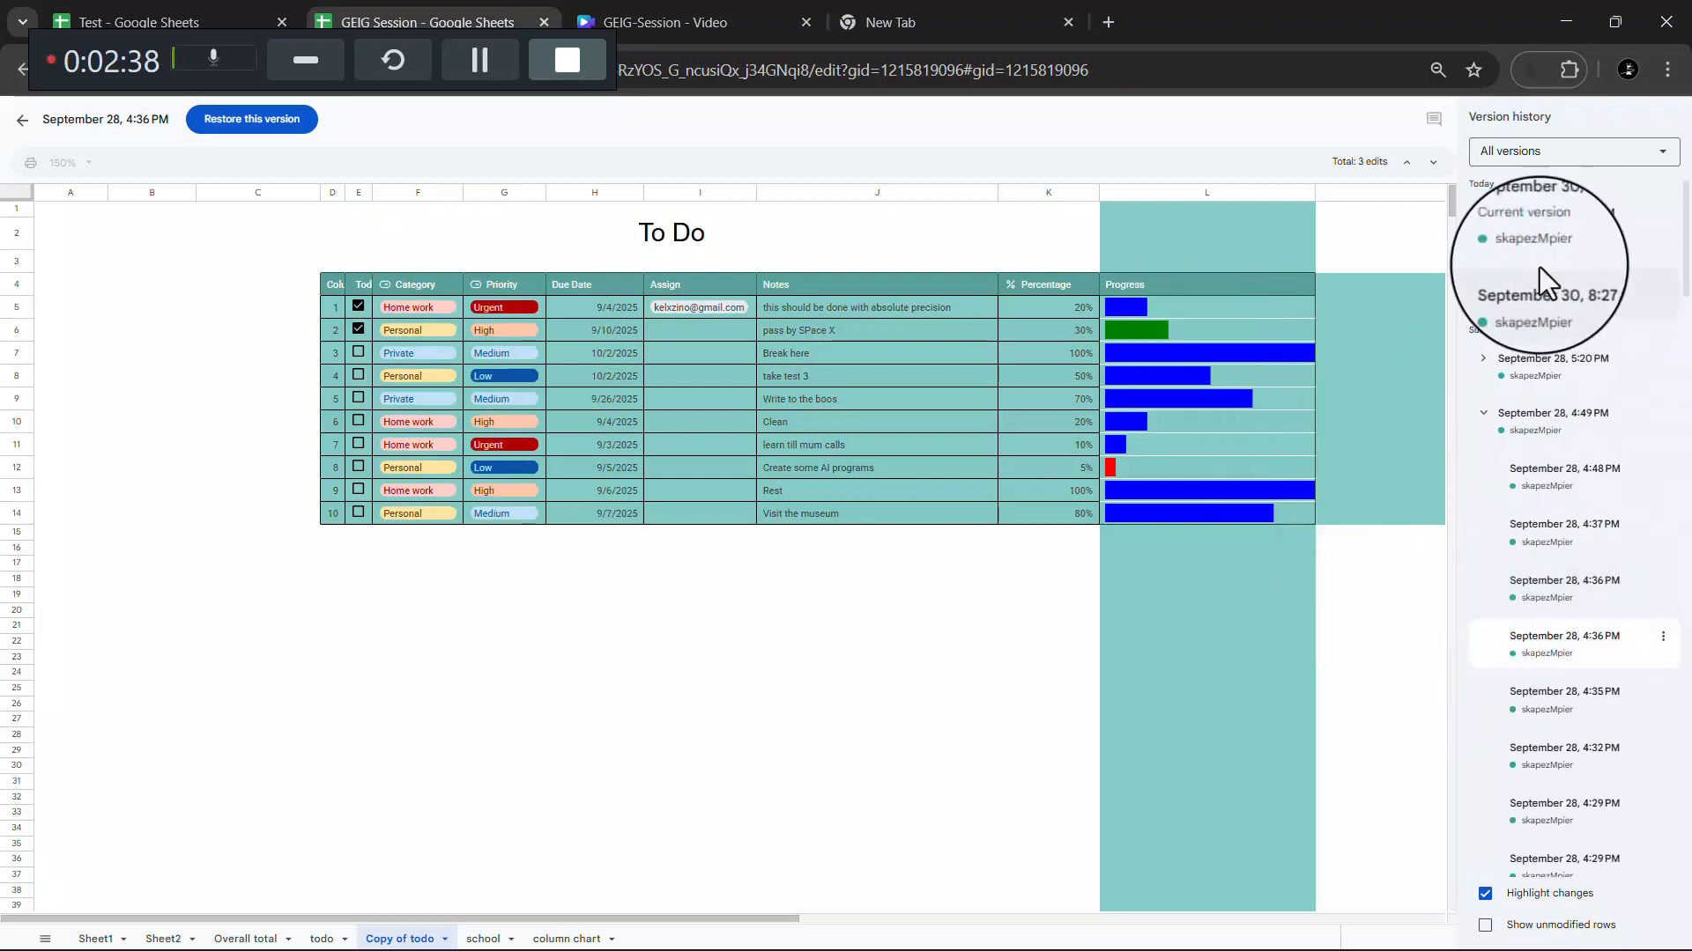
Step: Browse the detailed September 28 versions and show the actions available for the earliest 4:02 PM version
click(1609, 160)
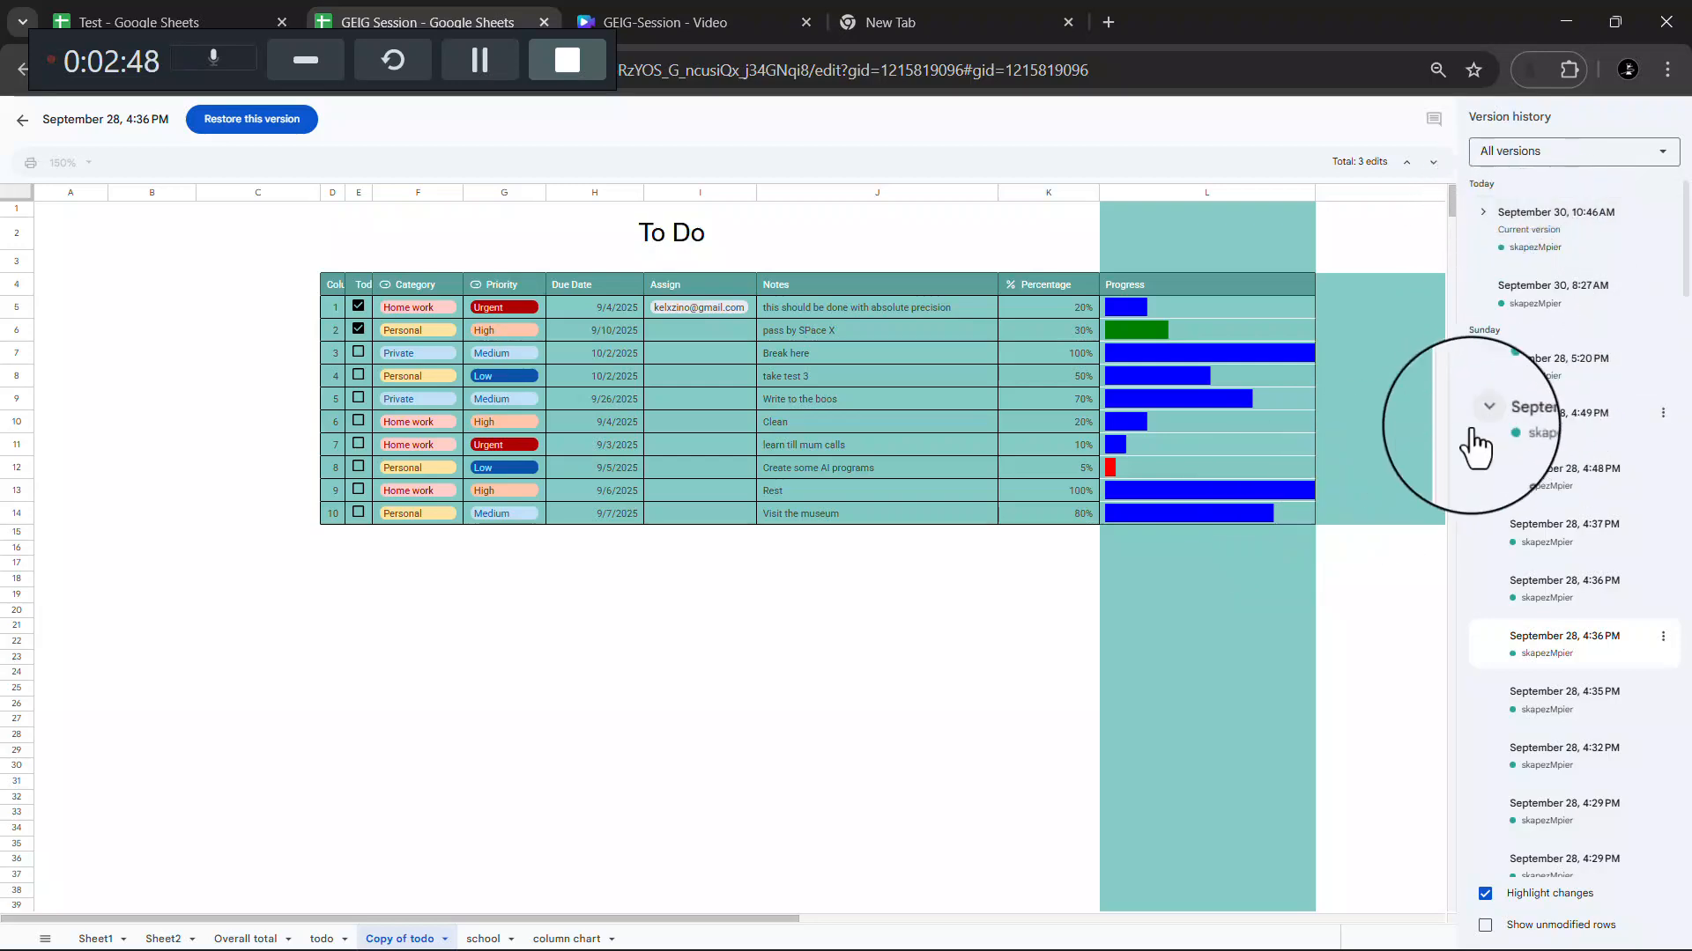
scroll(1497, 705, down, 5)
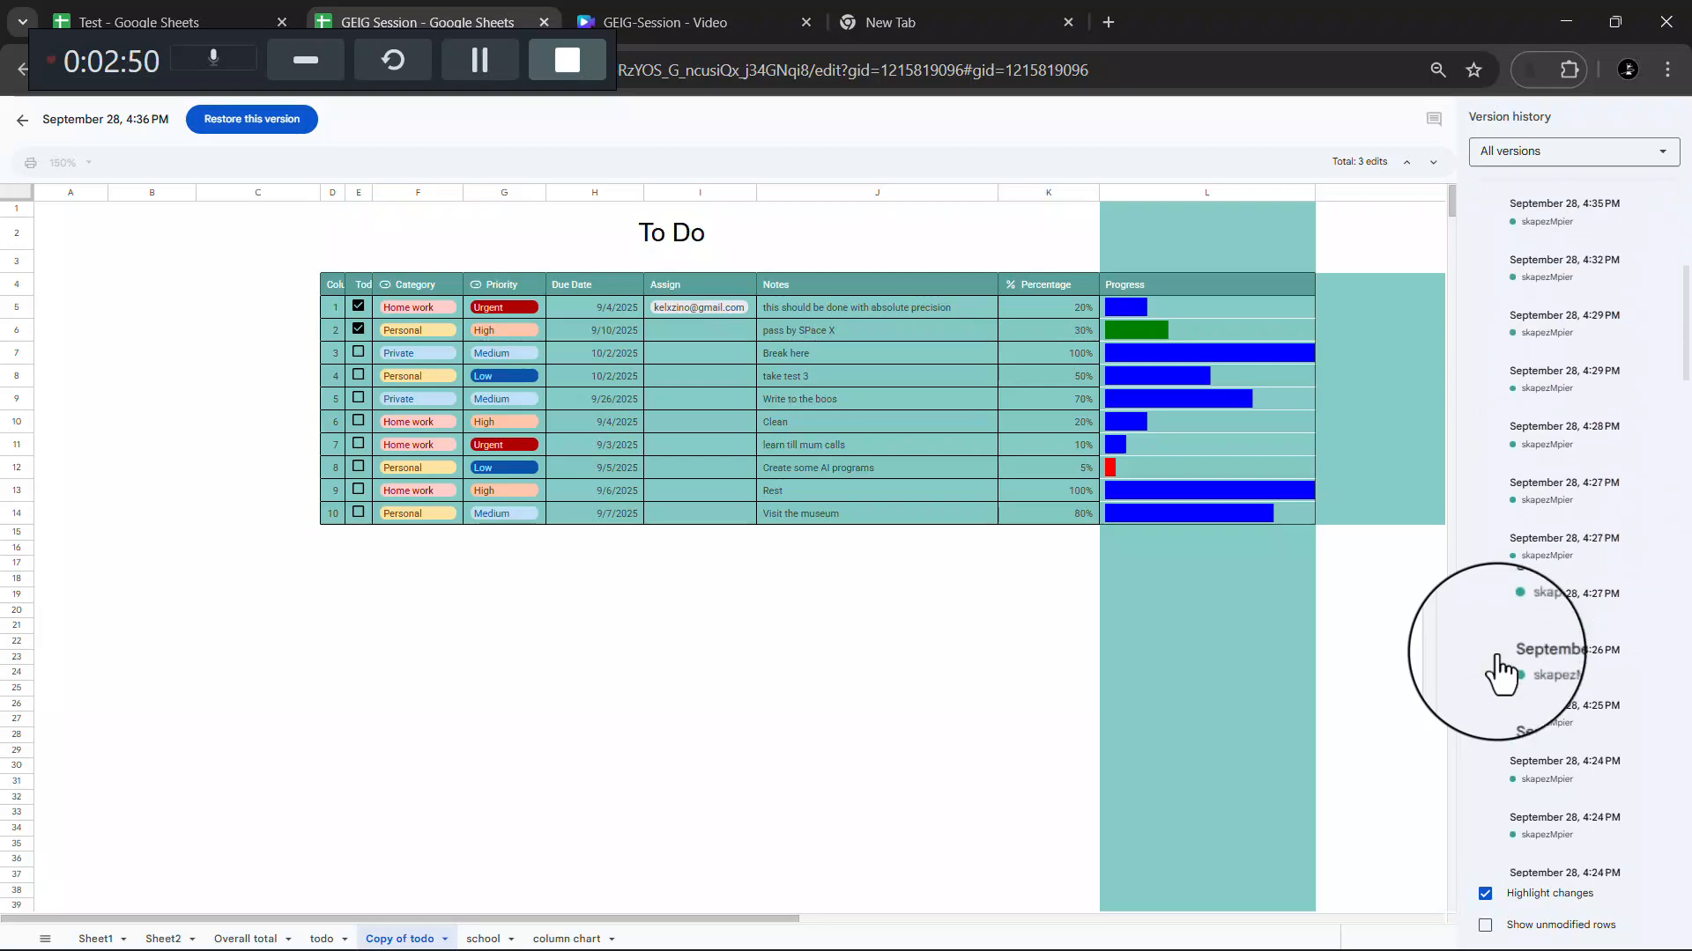
scroll(1501, 671, down, 10)
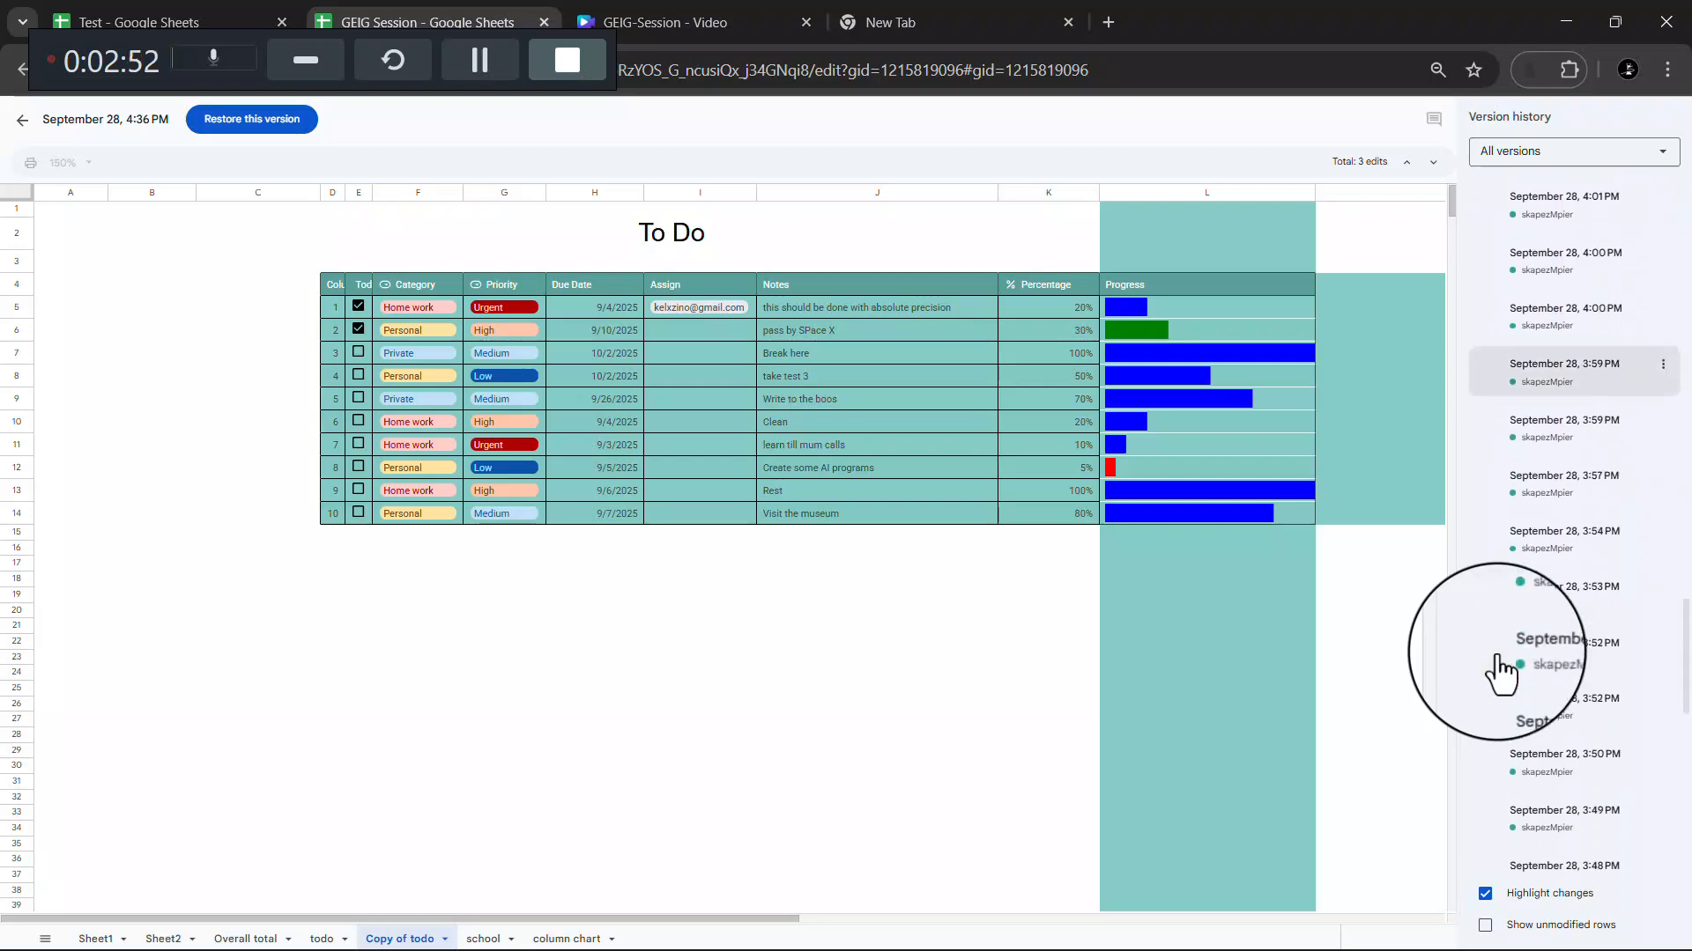
scroll(1502, 672, up, 12)
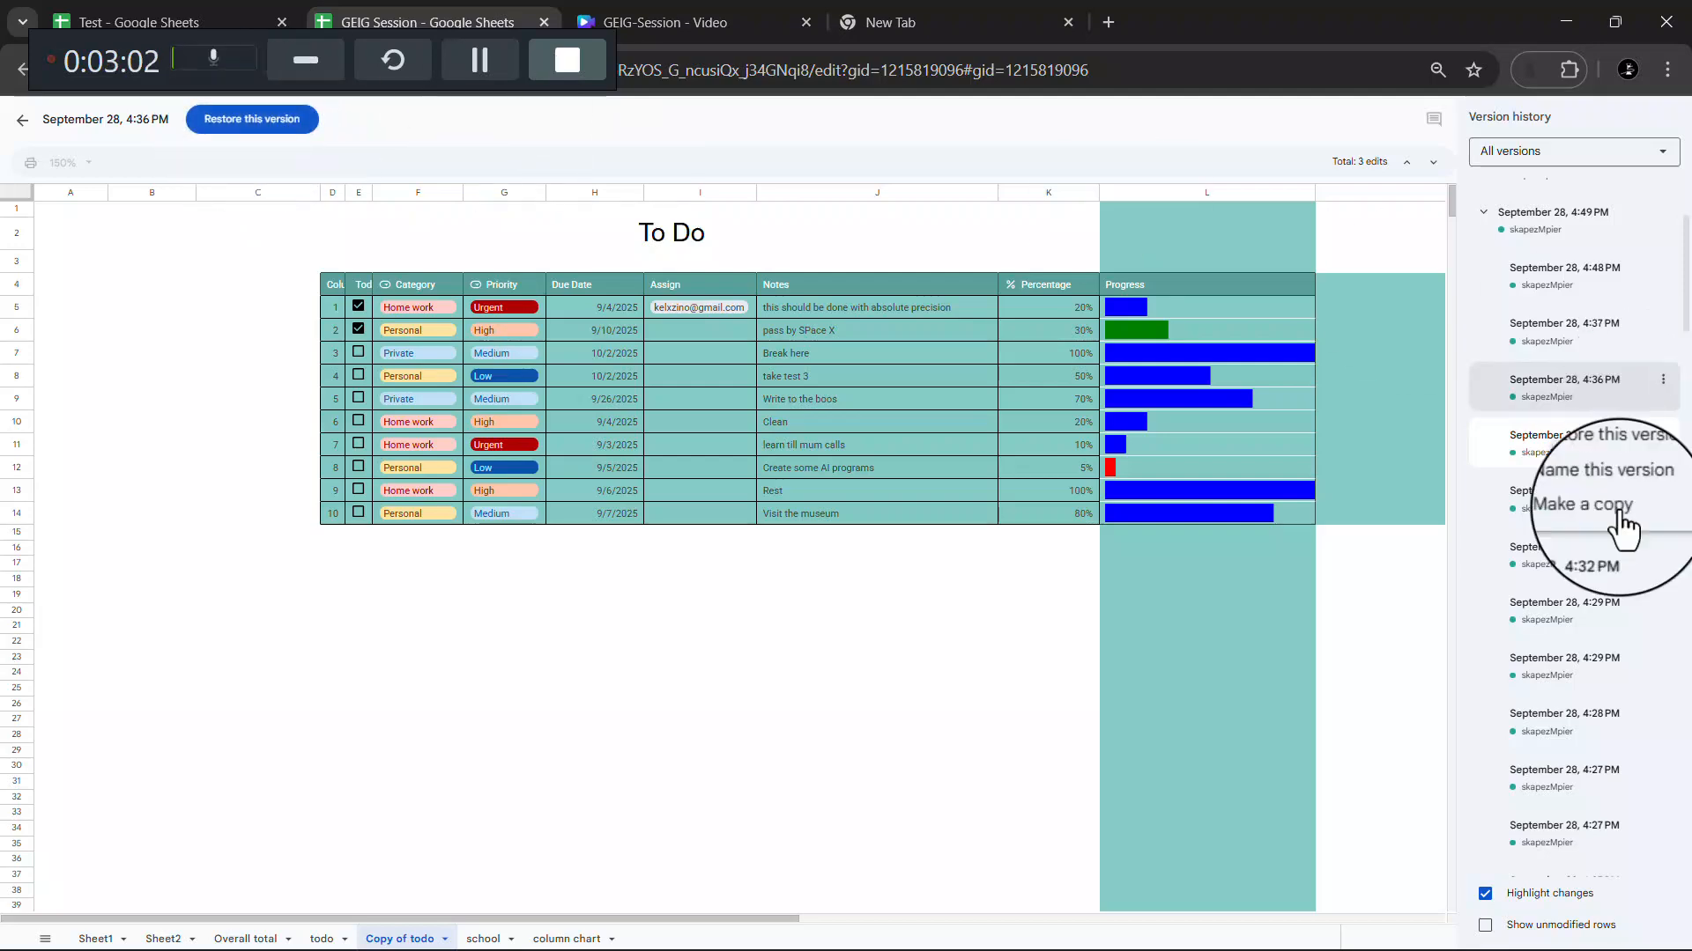
scroll(1555, 797, down, 5)
scroll(1555, 797, down, 8)
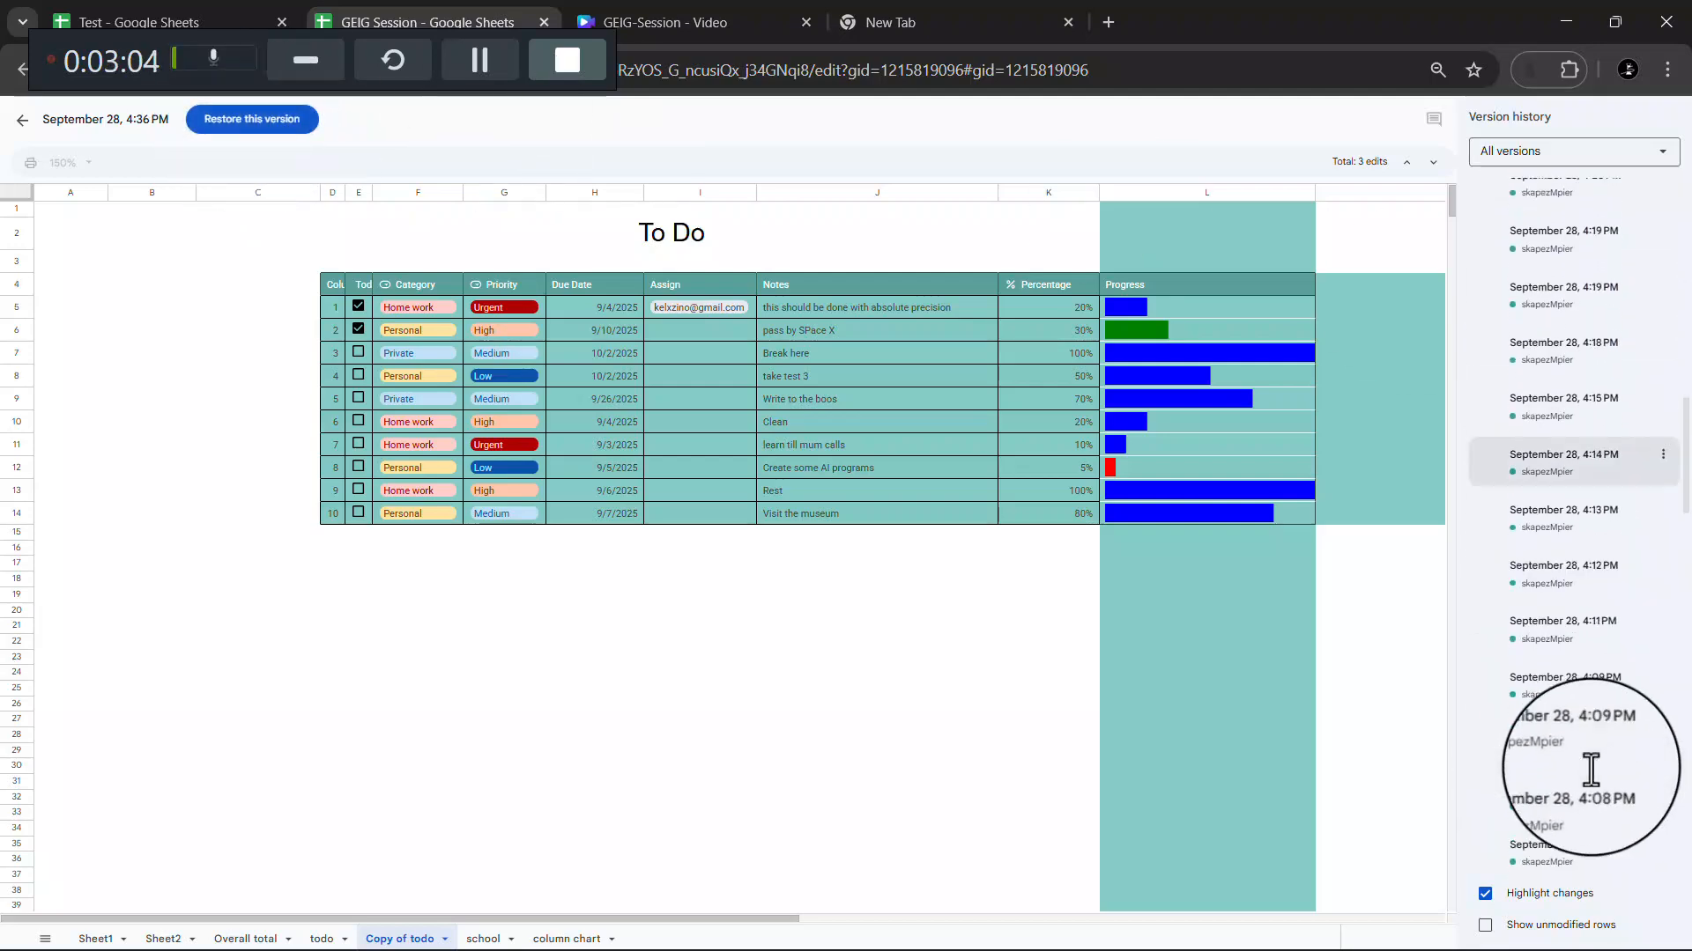
scroll(1590, 769, down, 2)
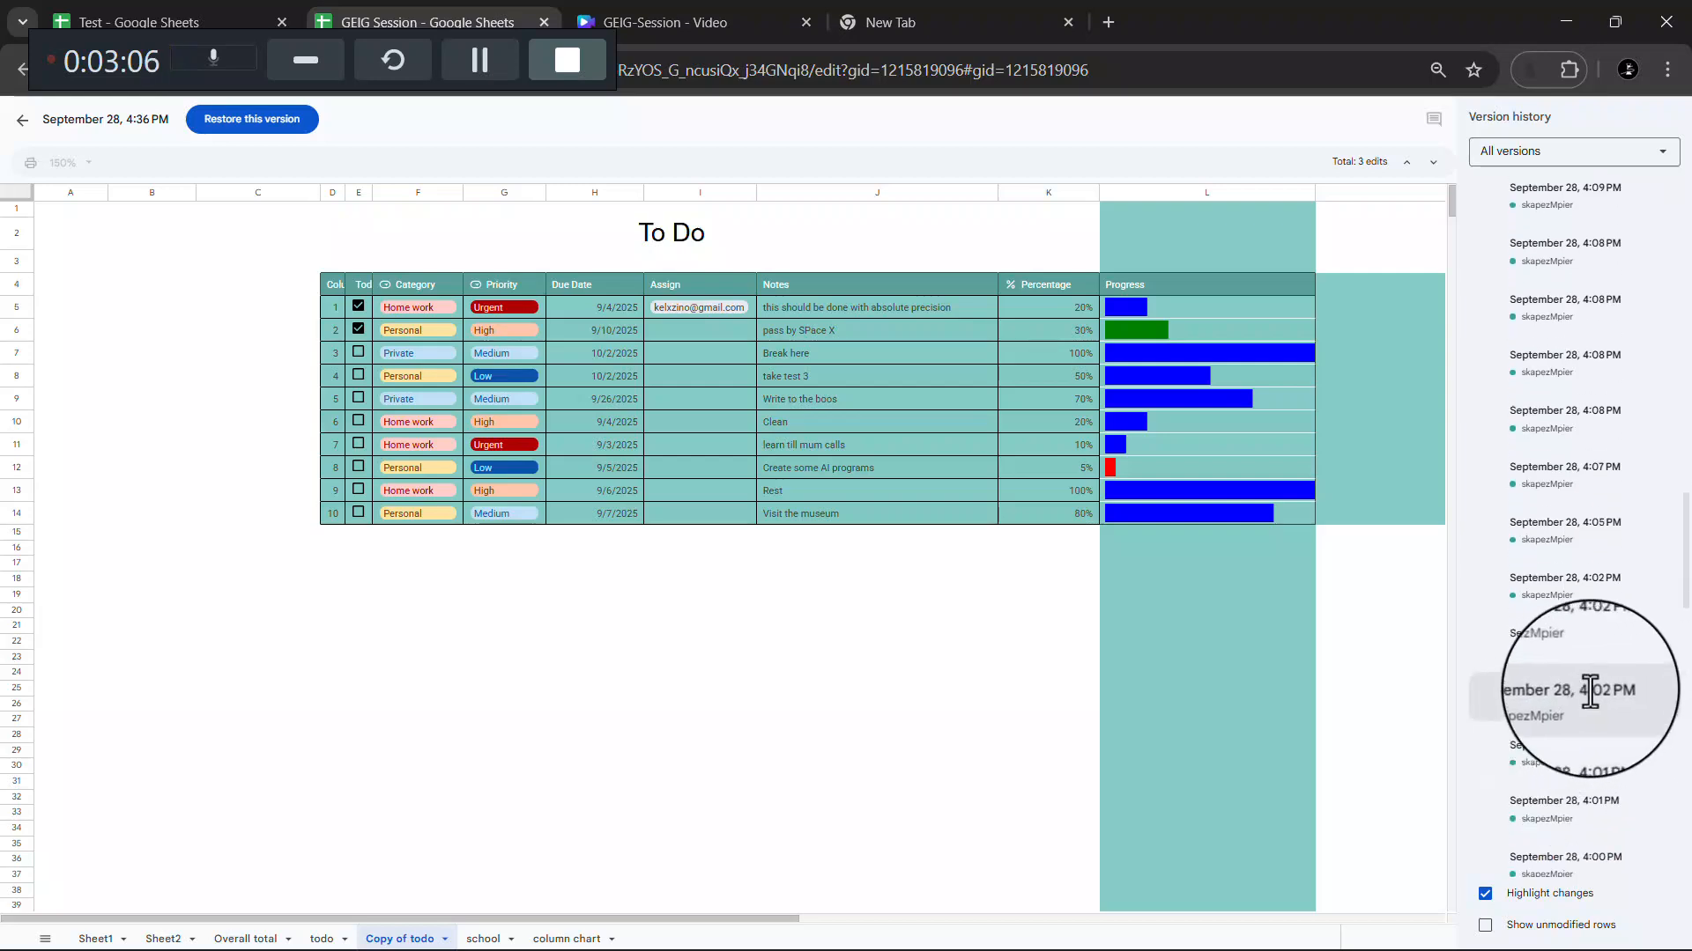
click(1664, 692)
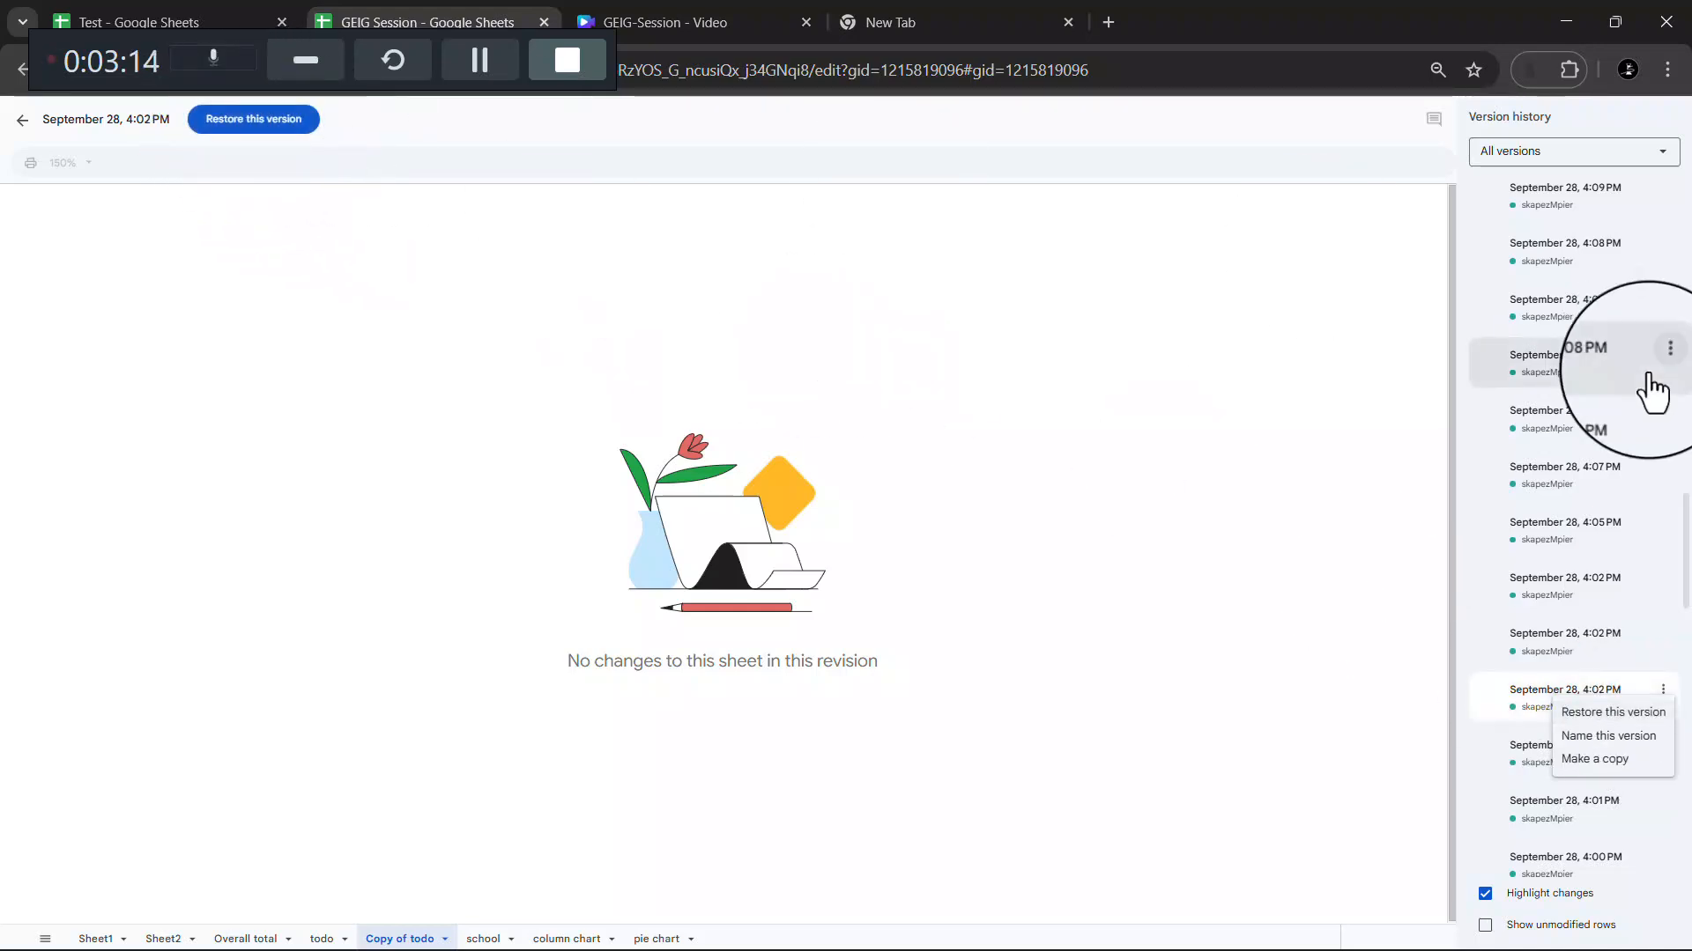
Step: Exit version history in both the GEIG Session and Test spreadsheets, finishing on the GEIG Session to-do table
scroll(1652, 390, up, 6)
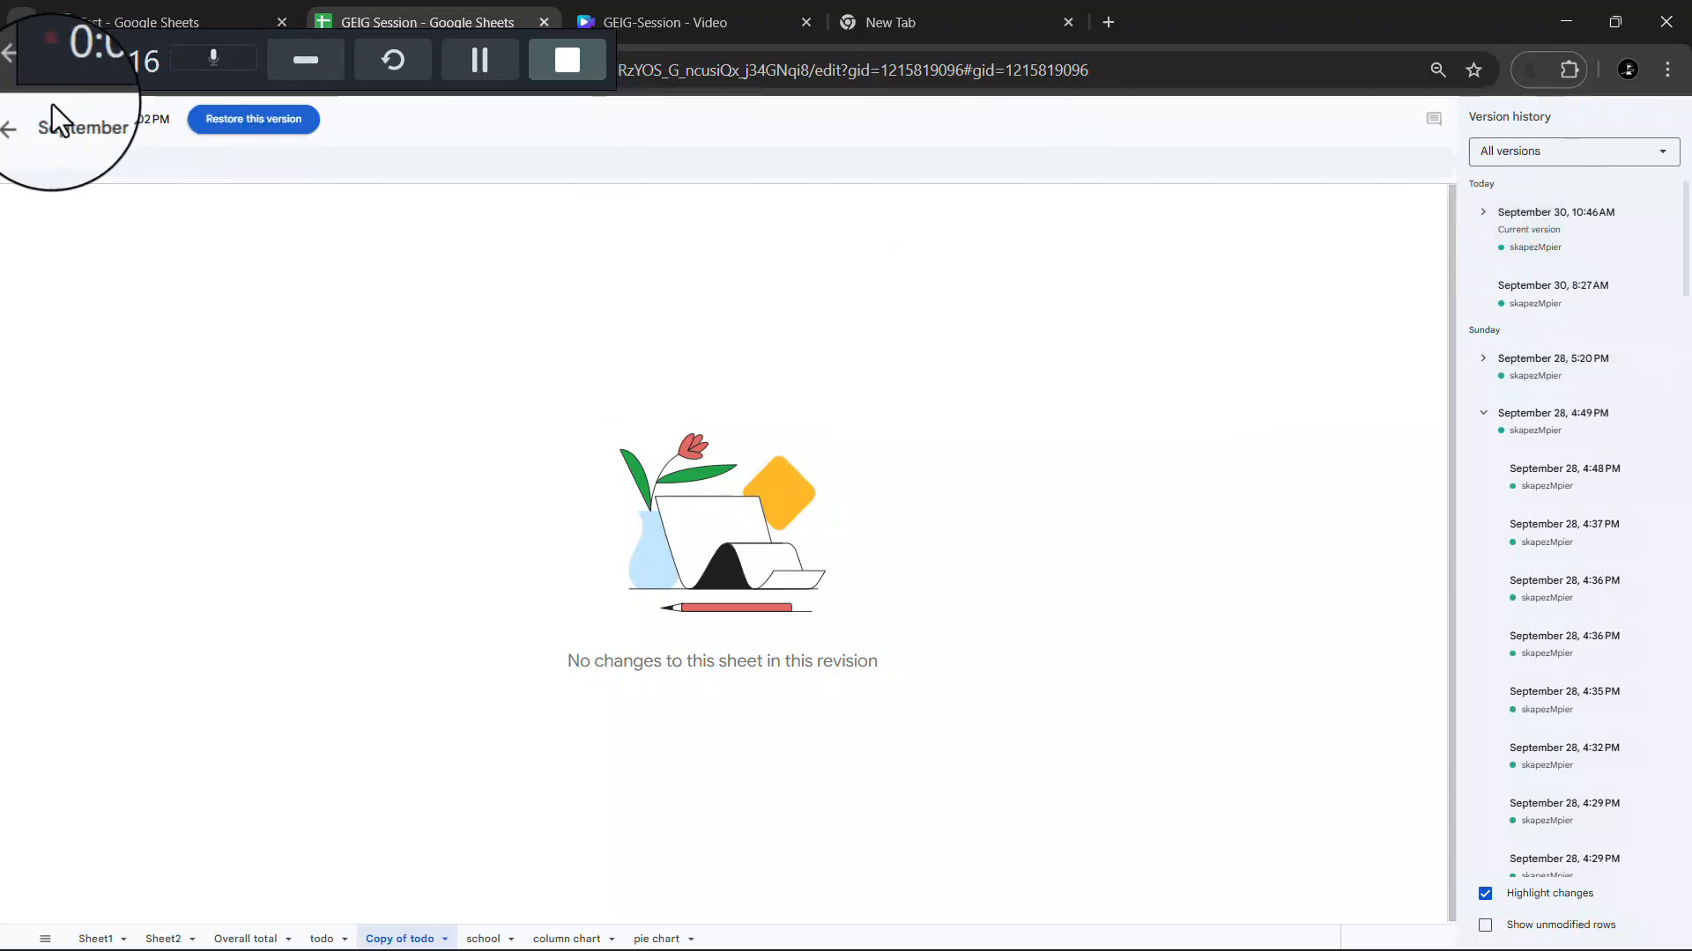
click(22, 121)
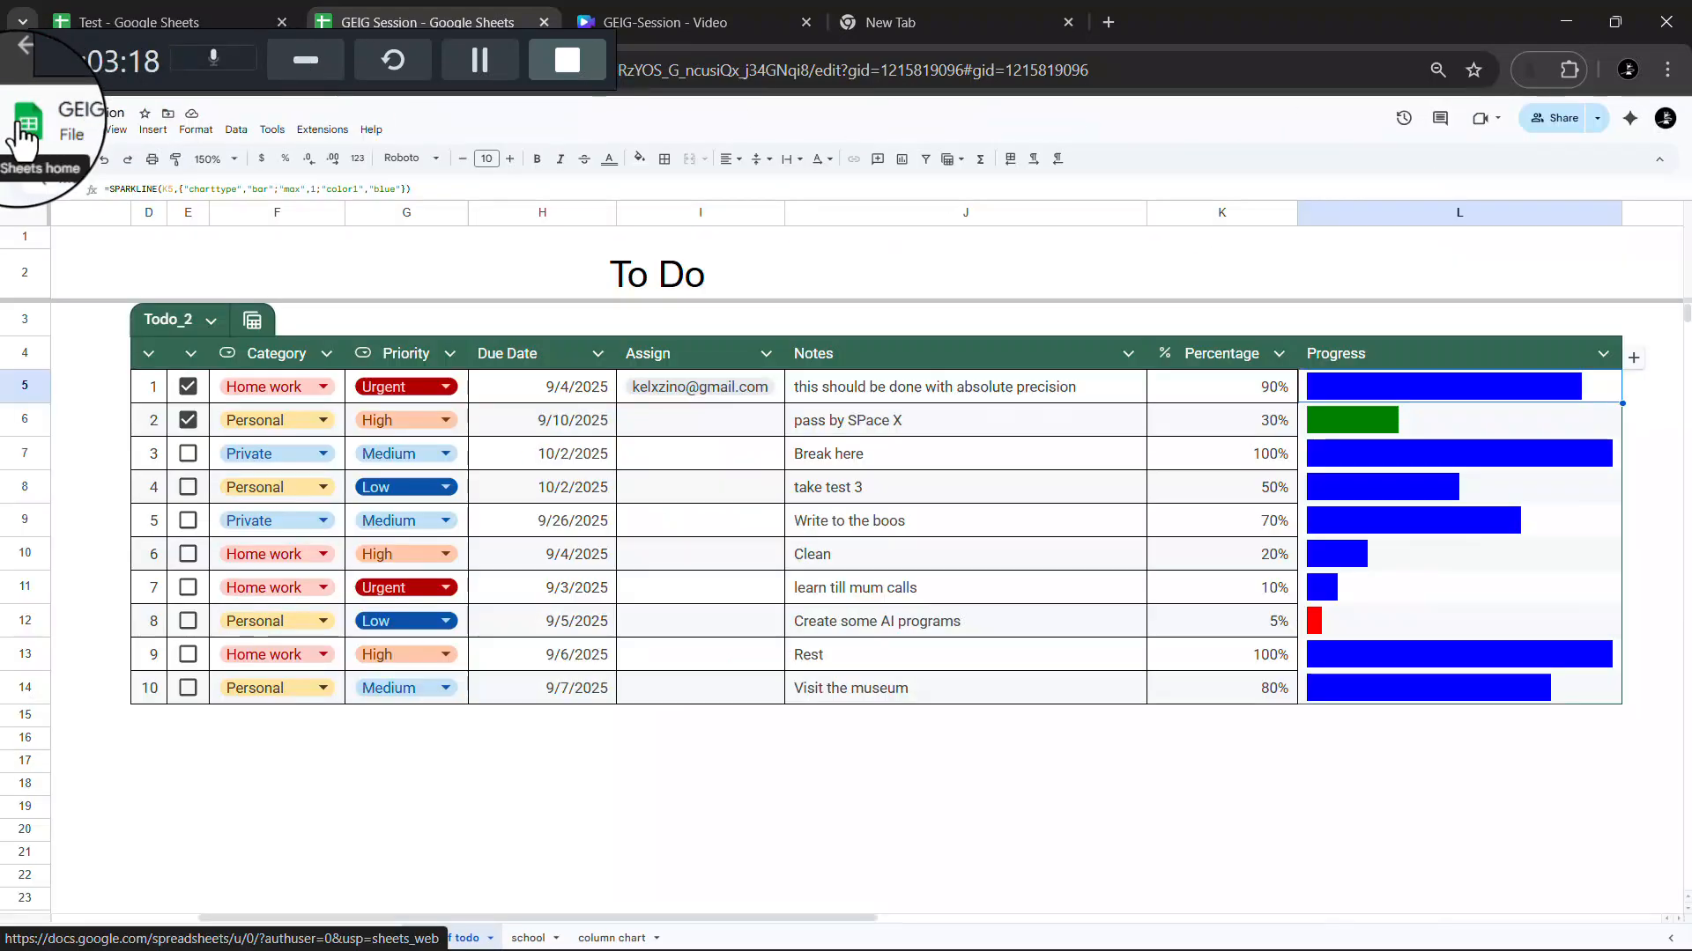
click(161, 10)
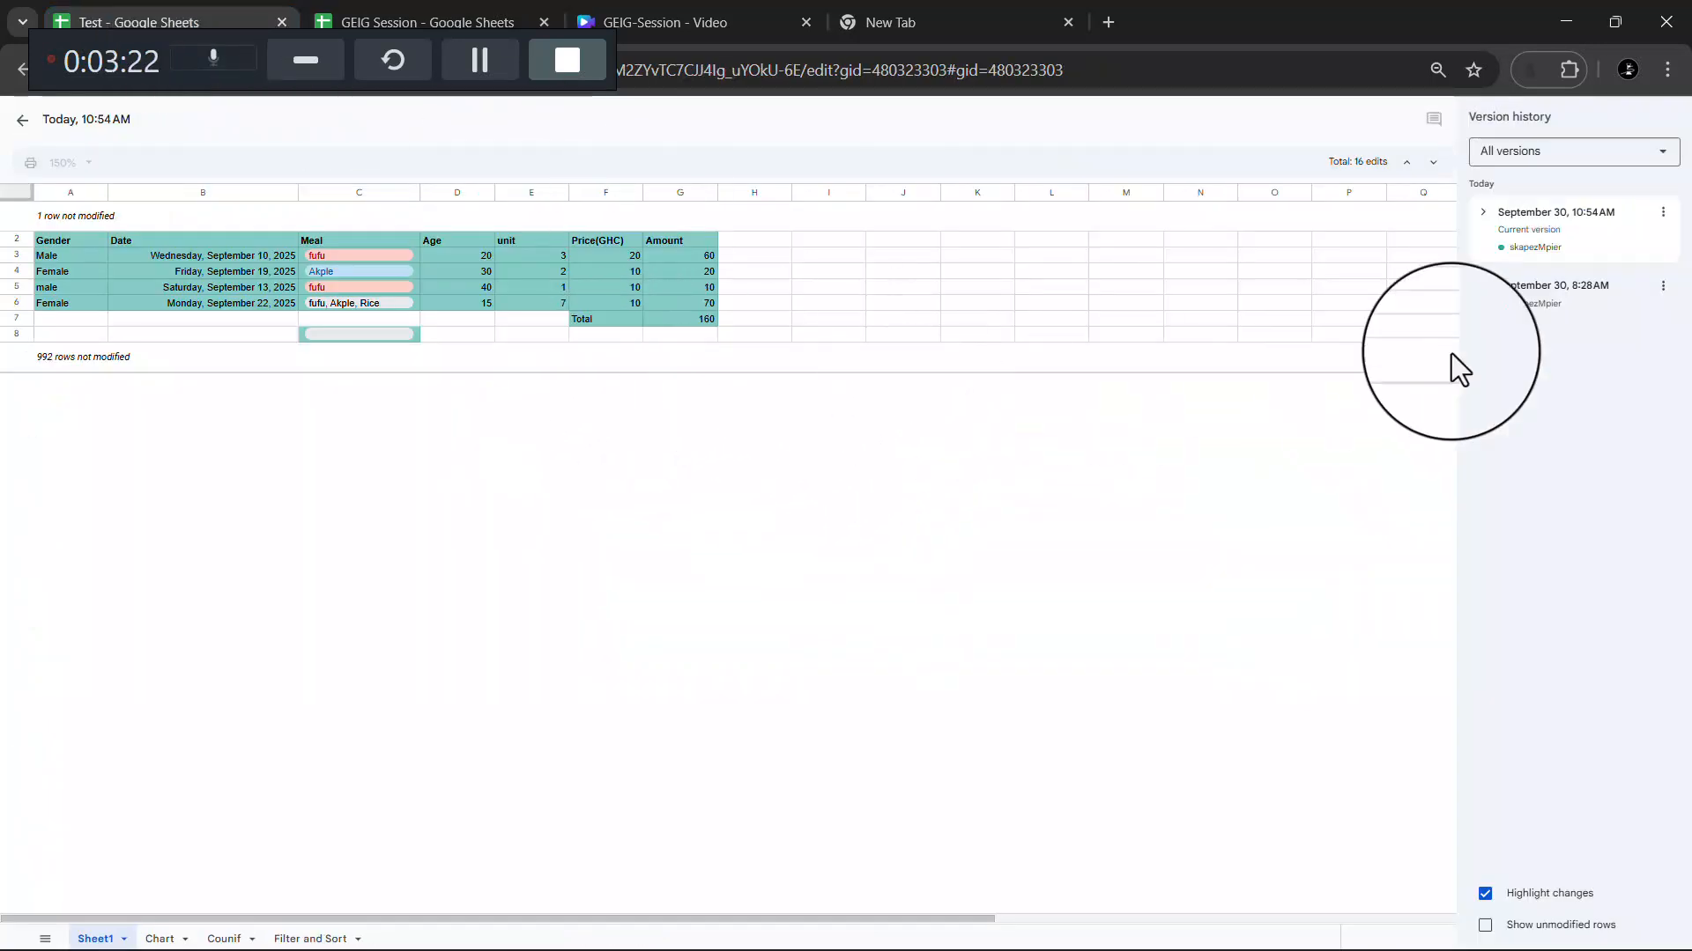
click(1542, 234)
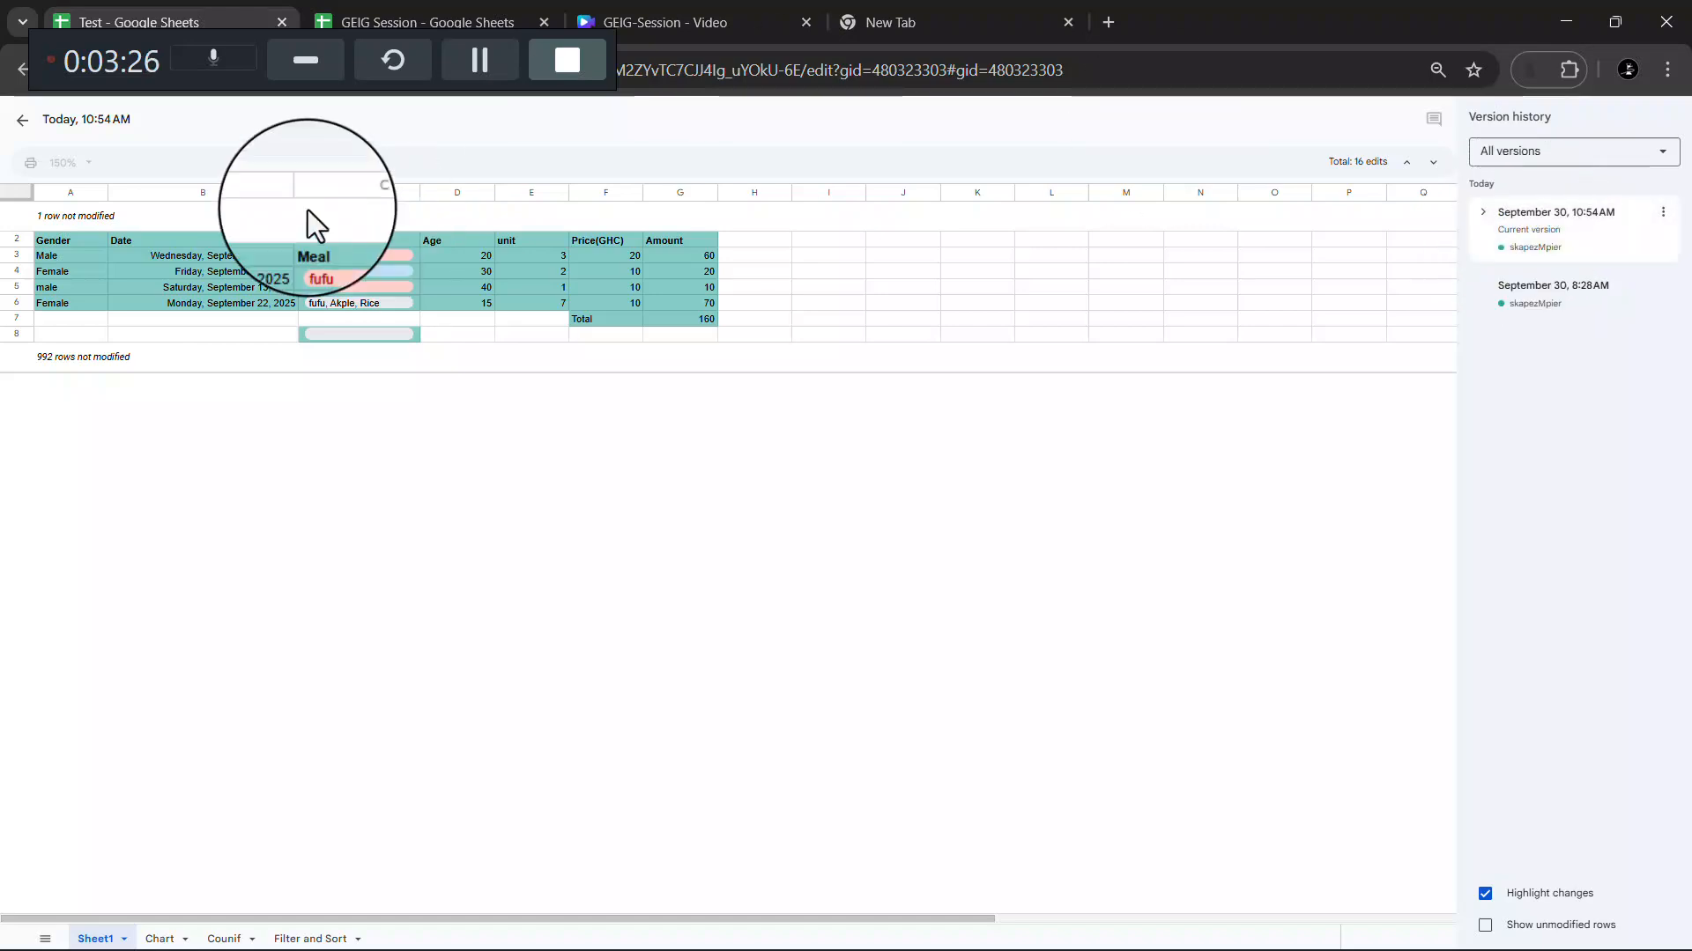
click(23, 126)
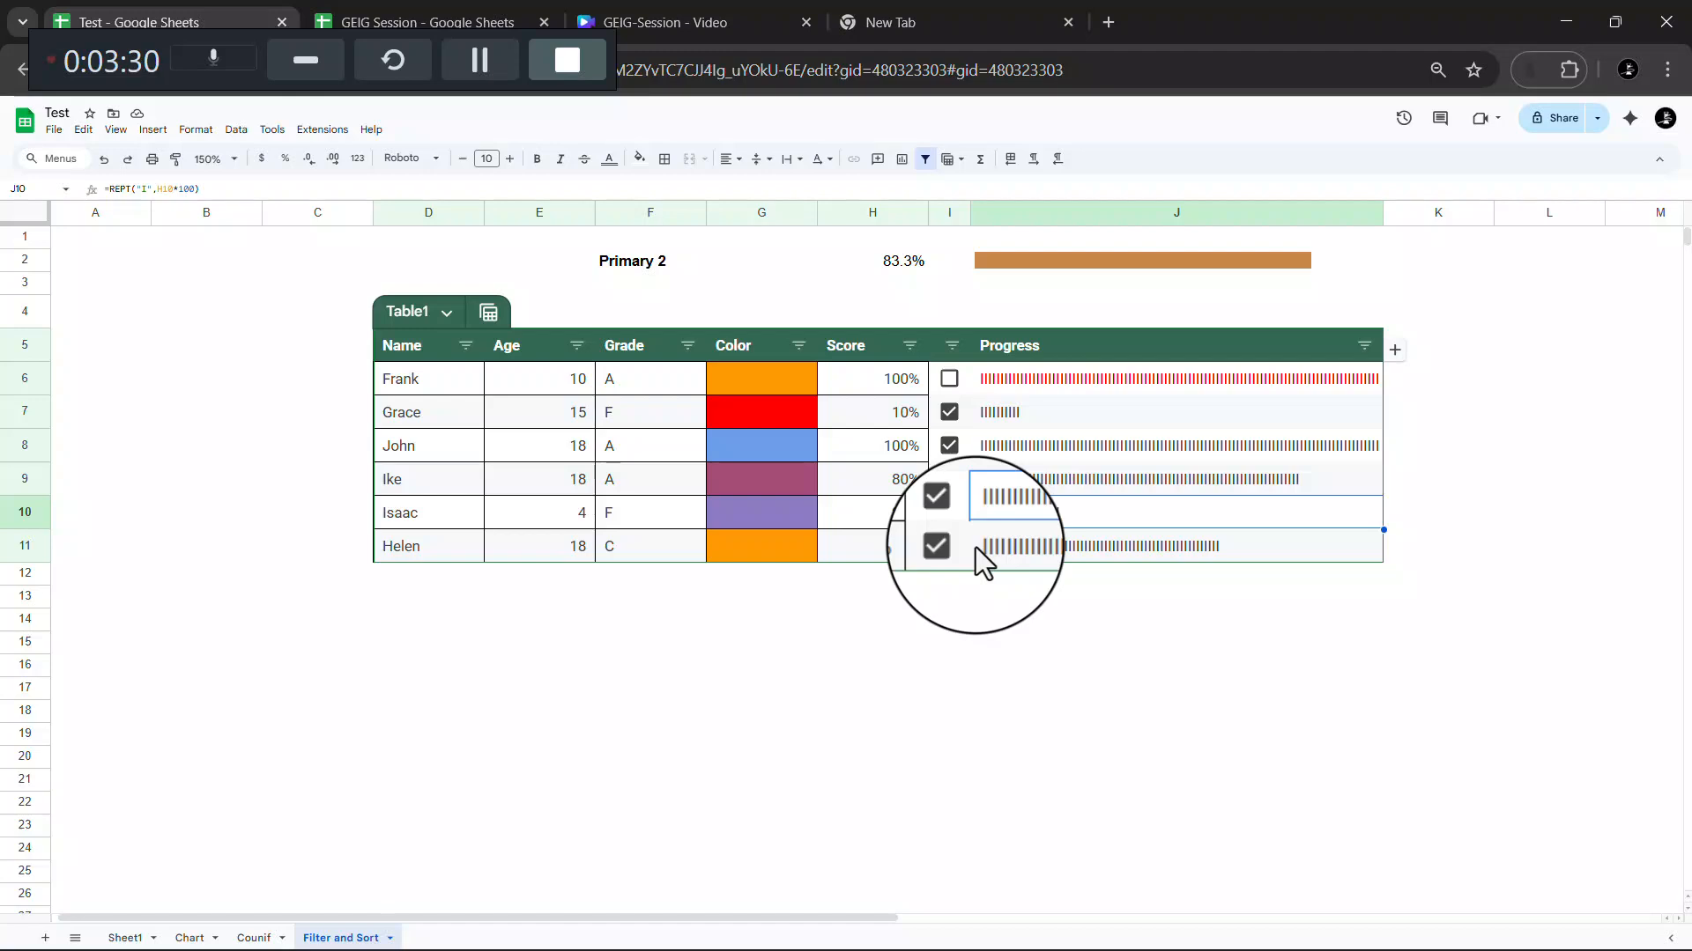
click(489, 20)
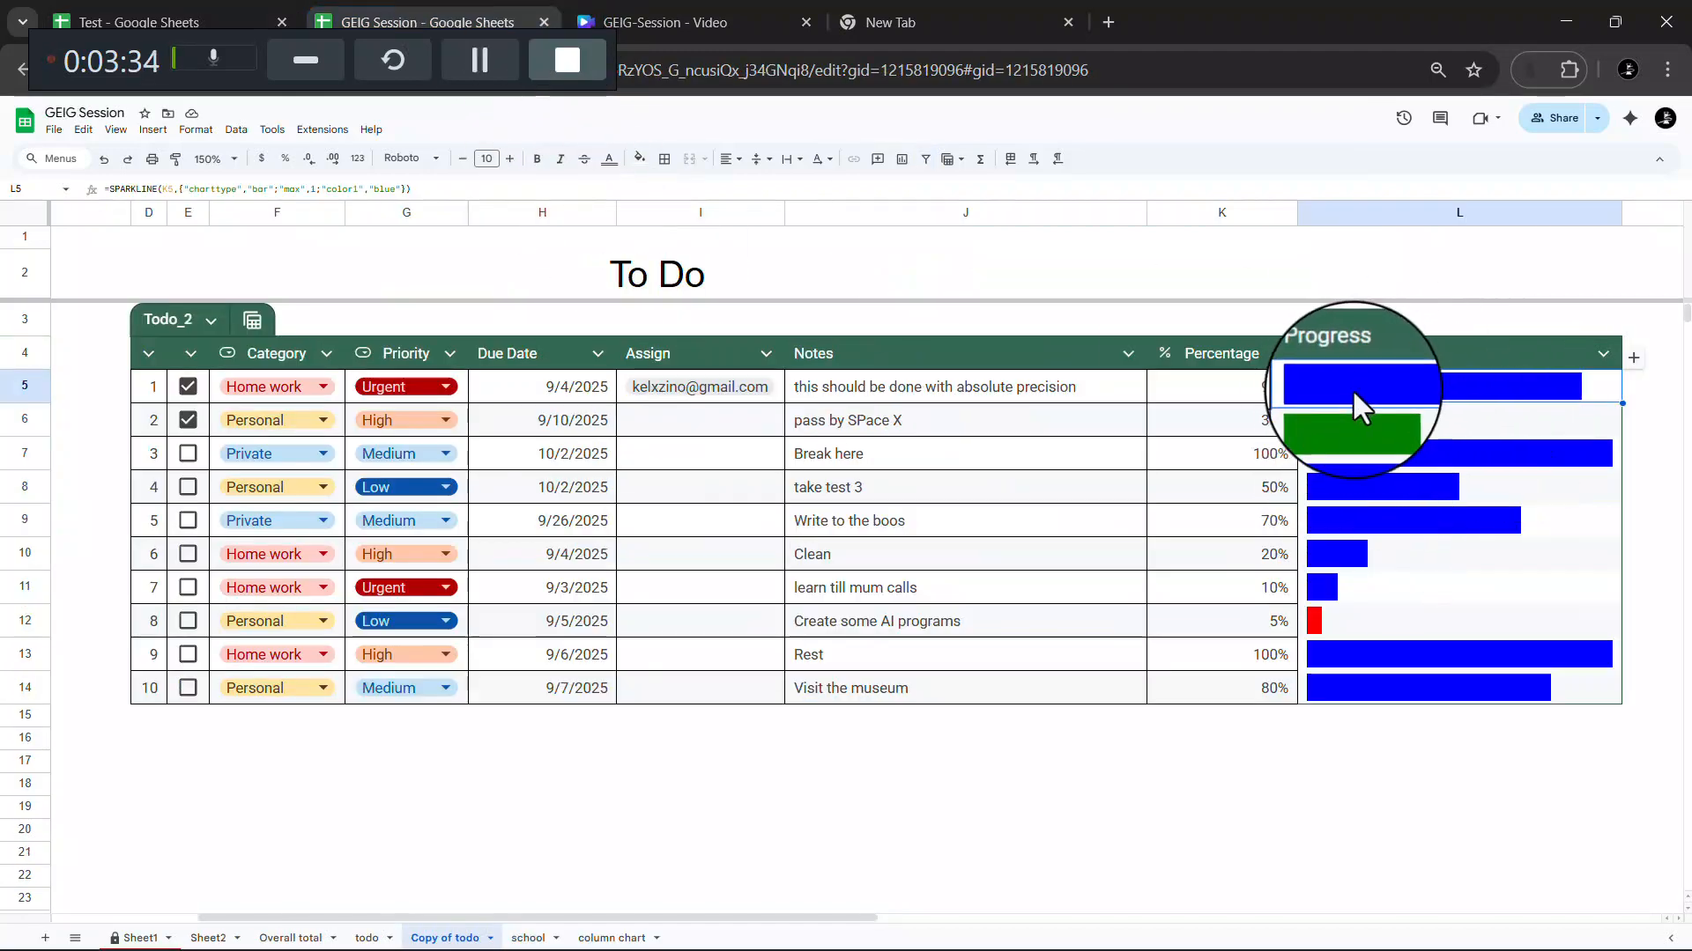
Step: Set the first to-do task's percentage to 30%
click(1275, 396)
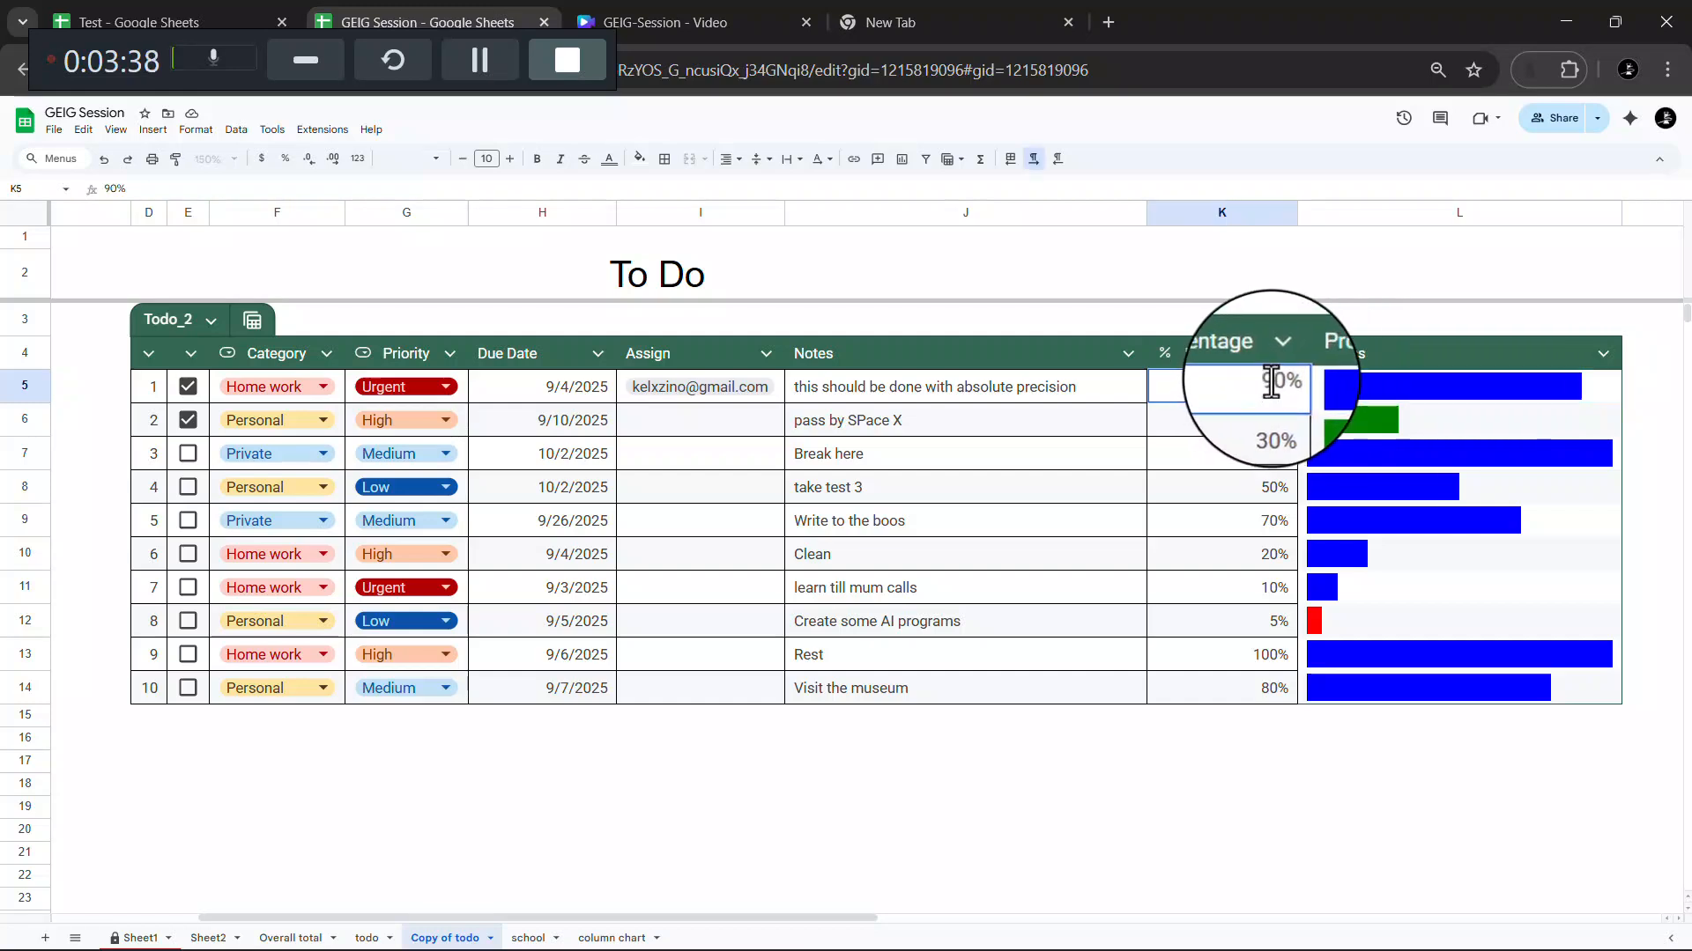
text(30)
key(Return)
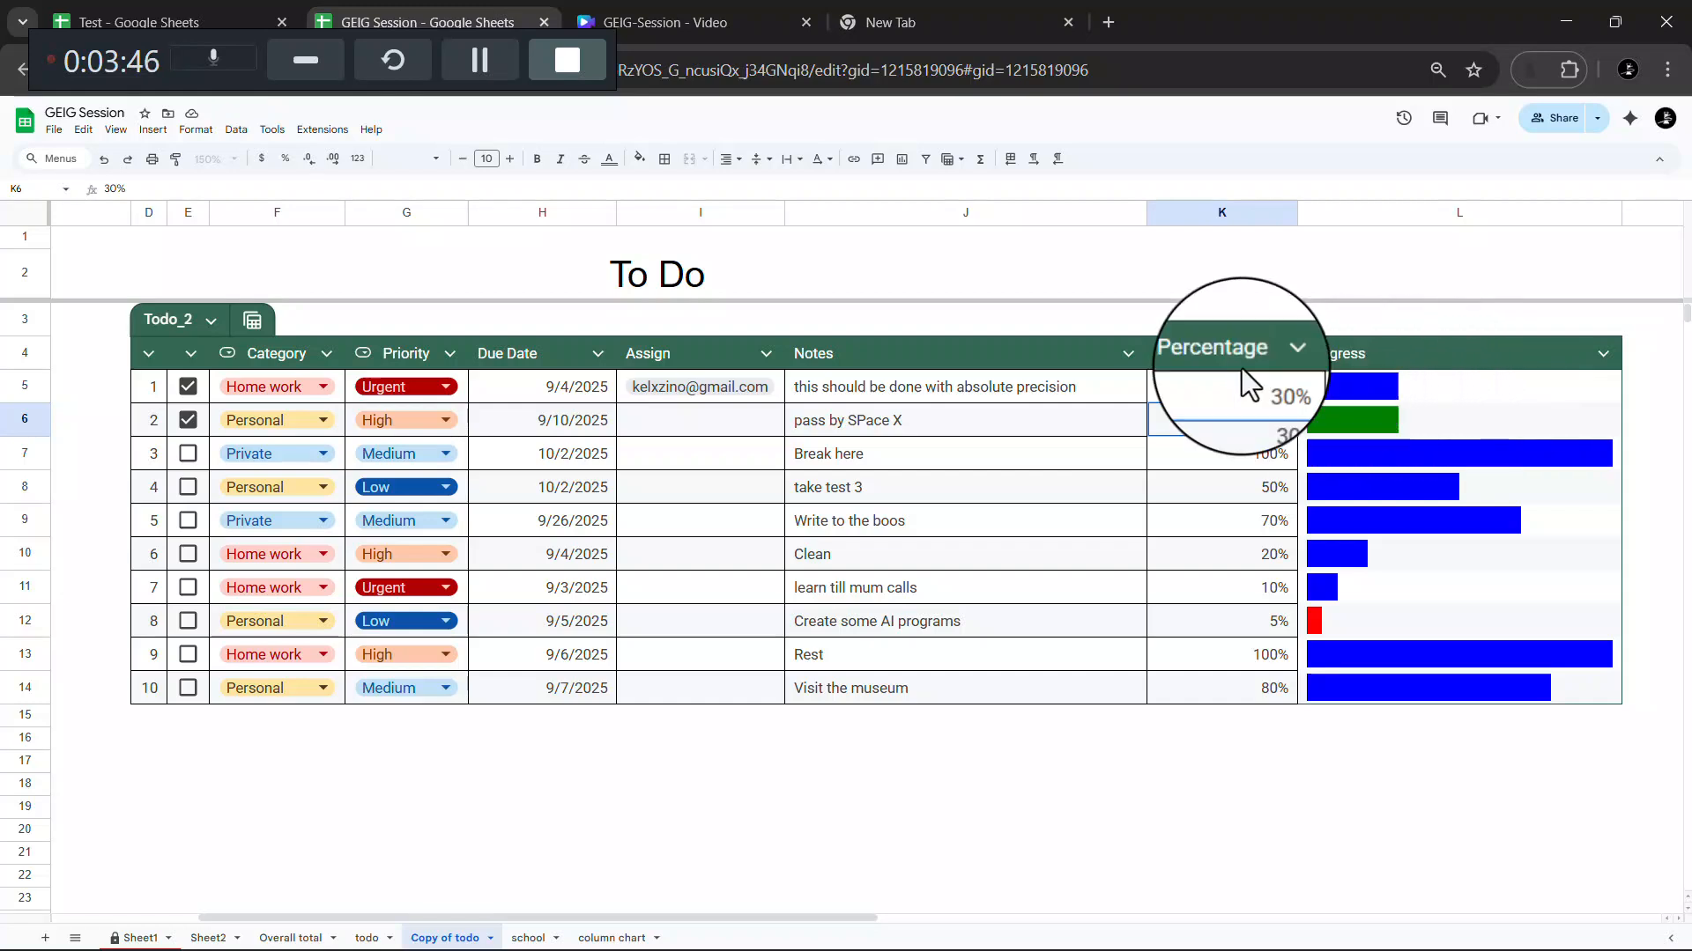
click(480, 51)
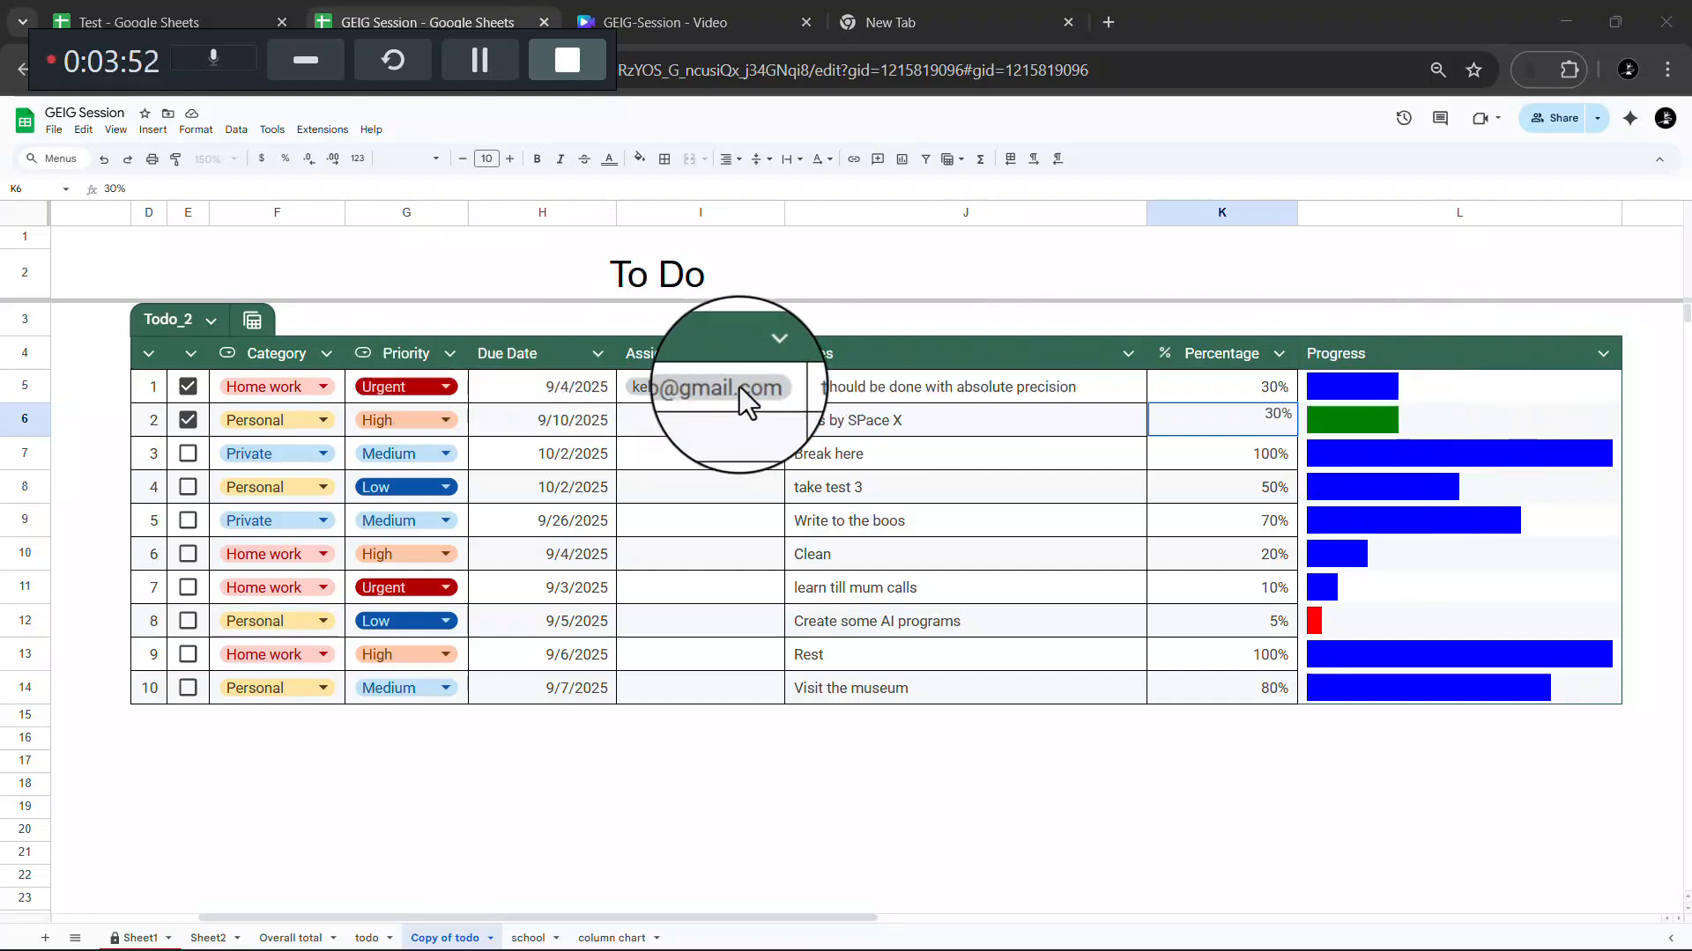
Step: Assign the "pass by SPace X" task to a contact using an @ people mention in the Assign column
click(680, 427)
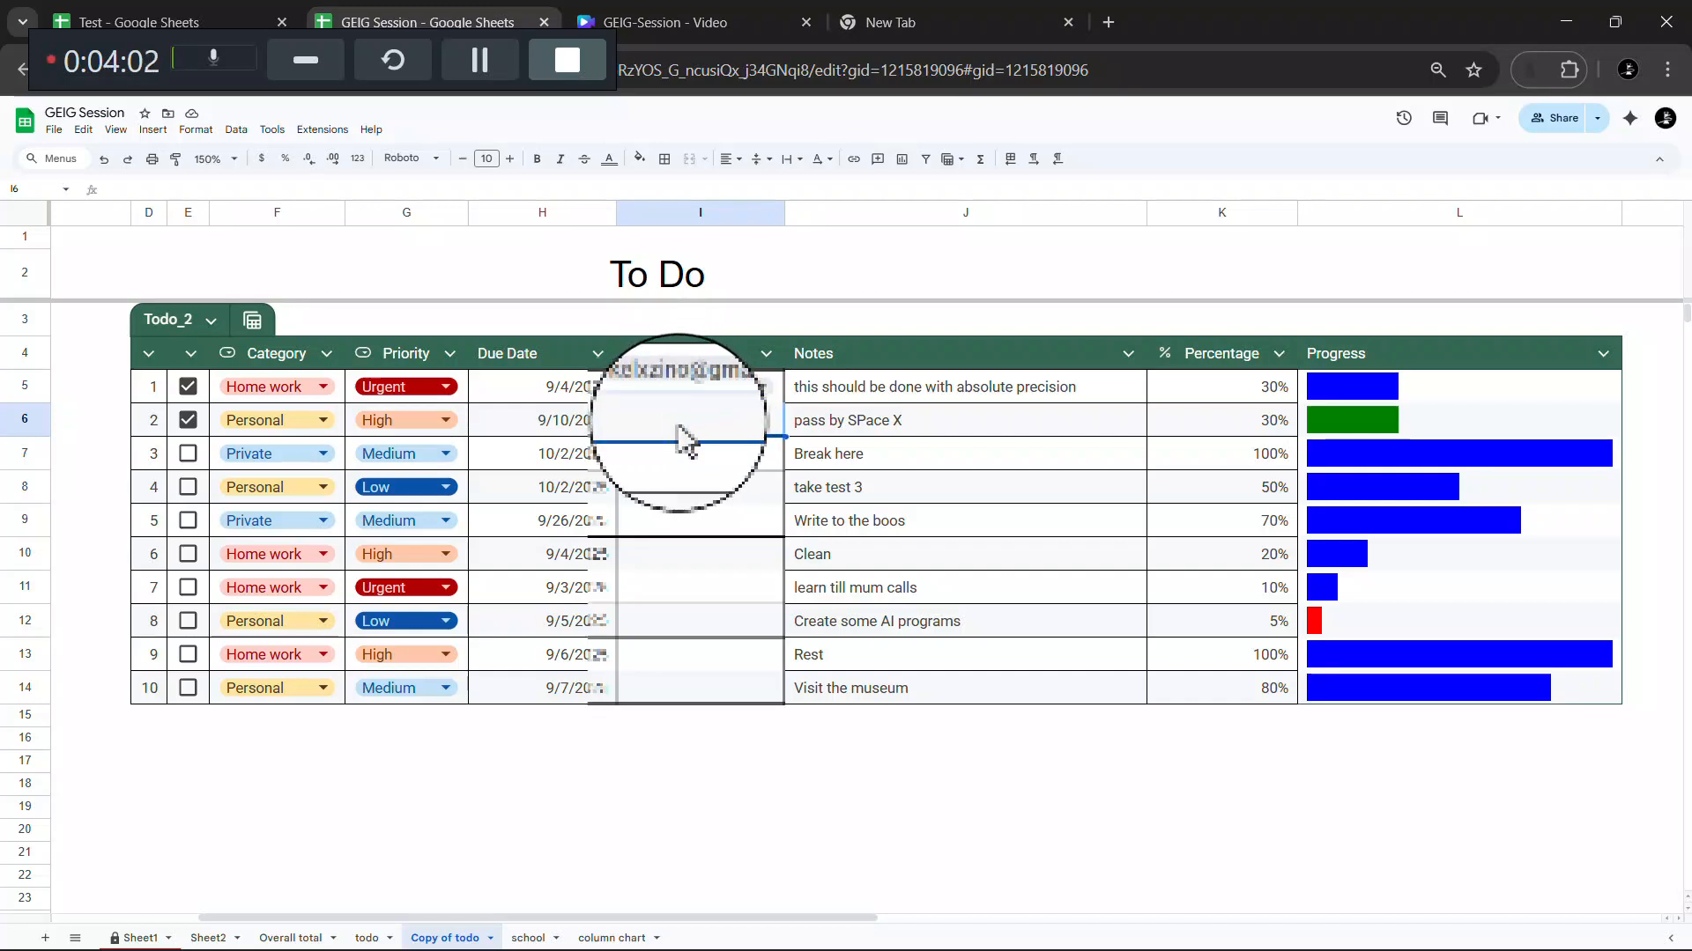
text(@)
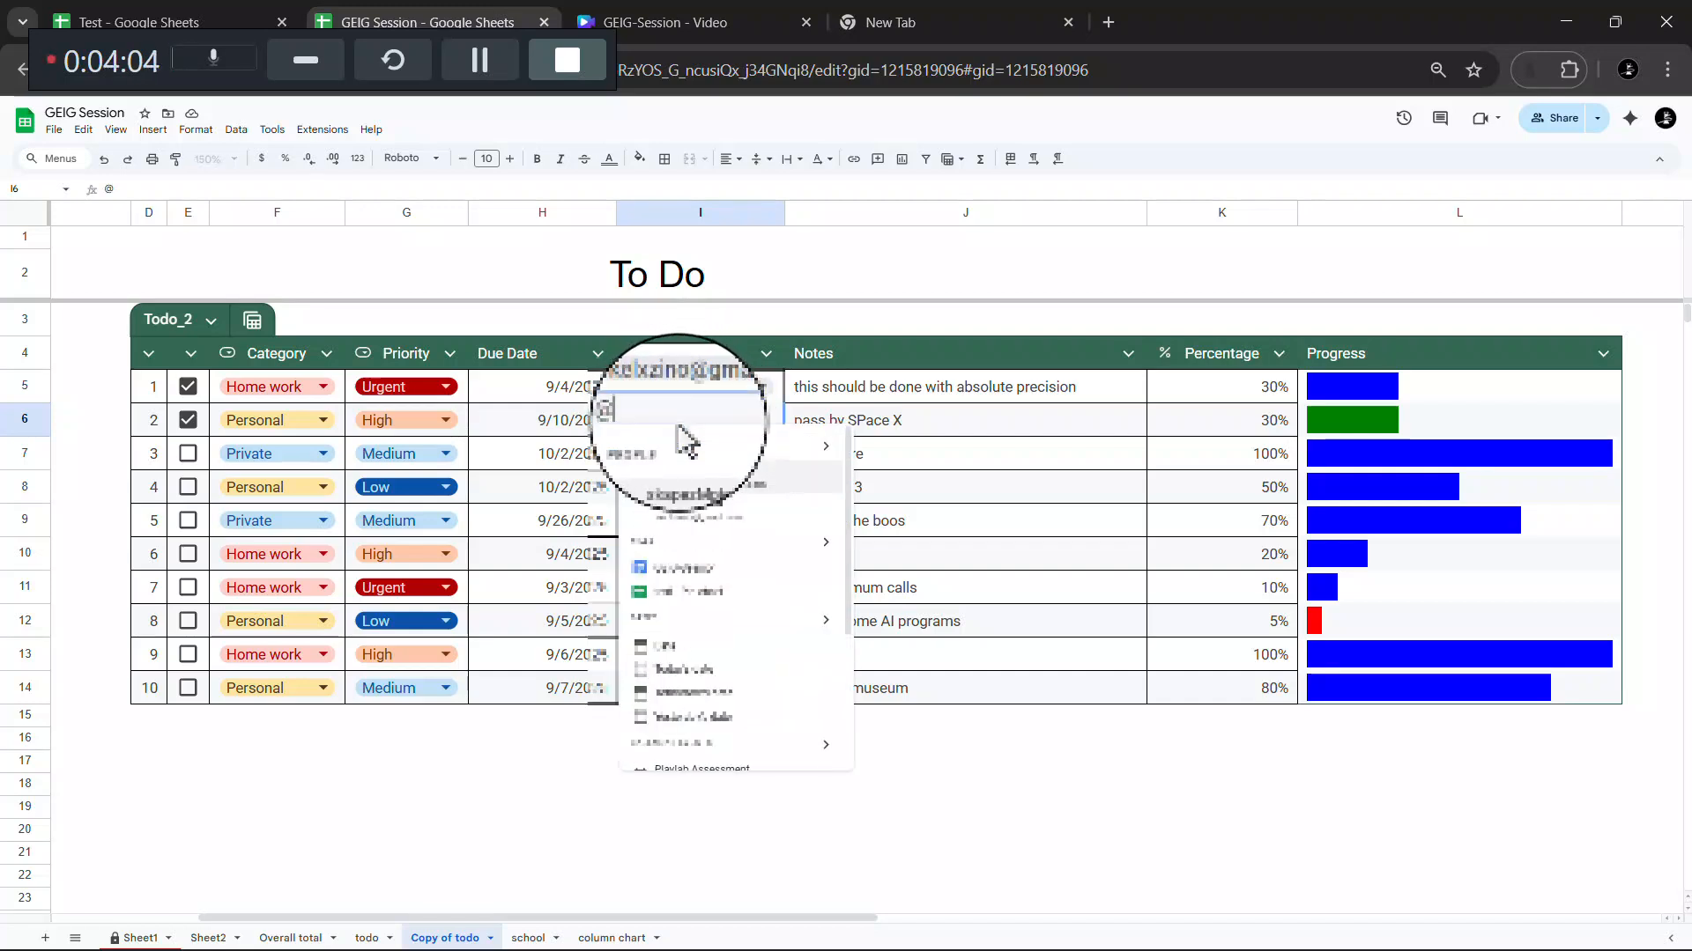
click(823, 444)
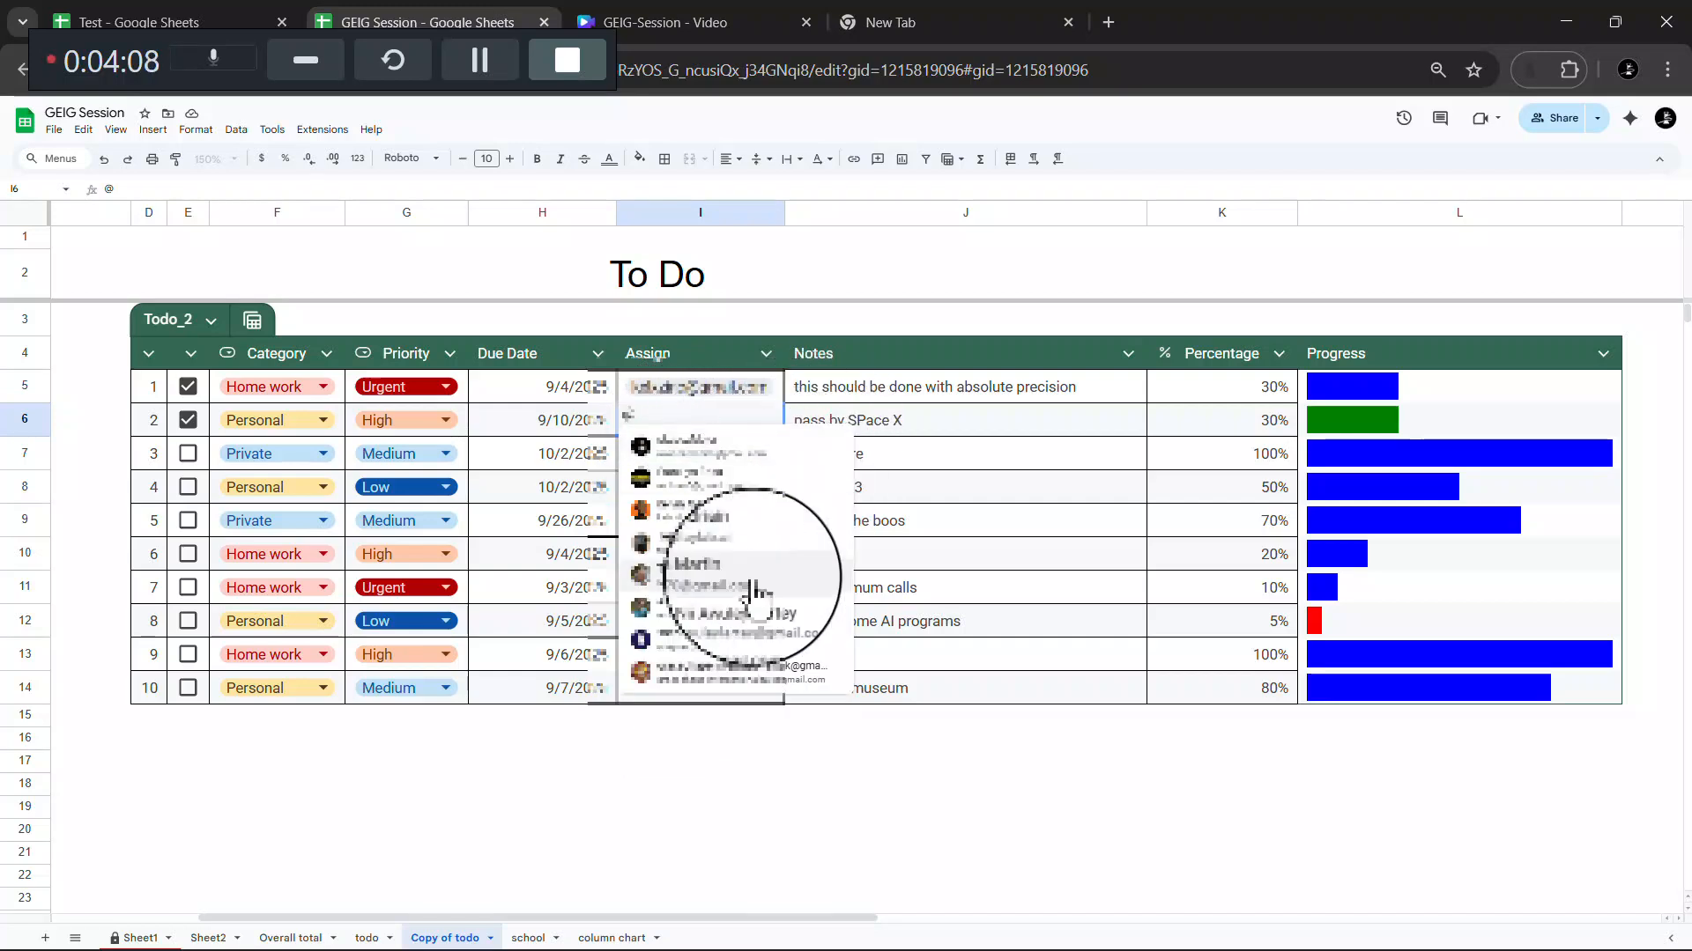
click(727, 677)
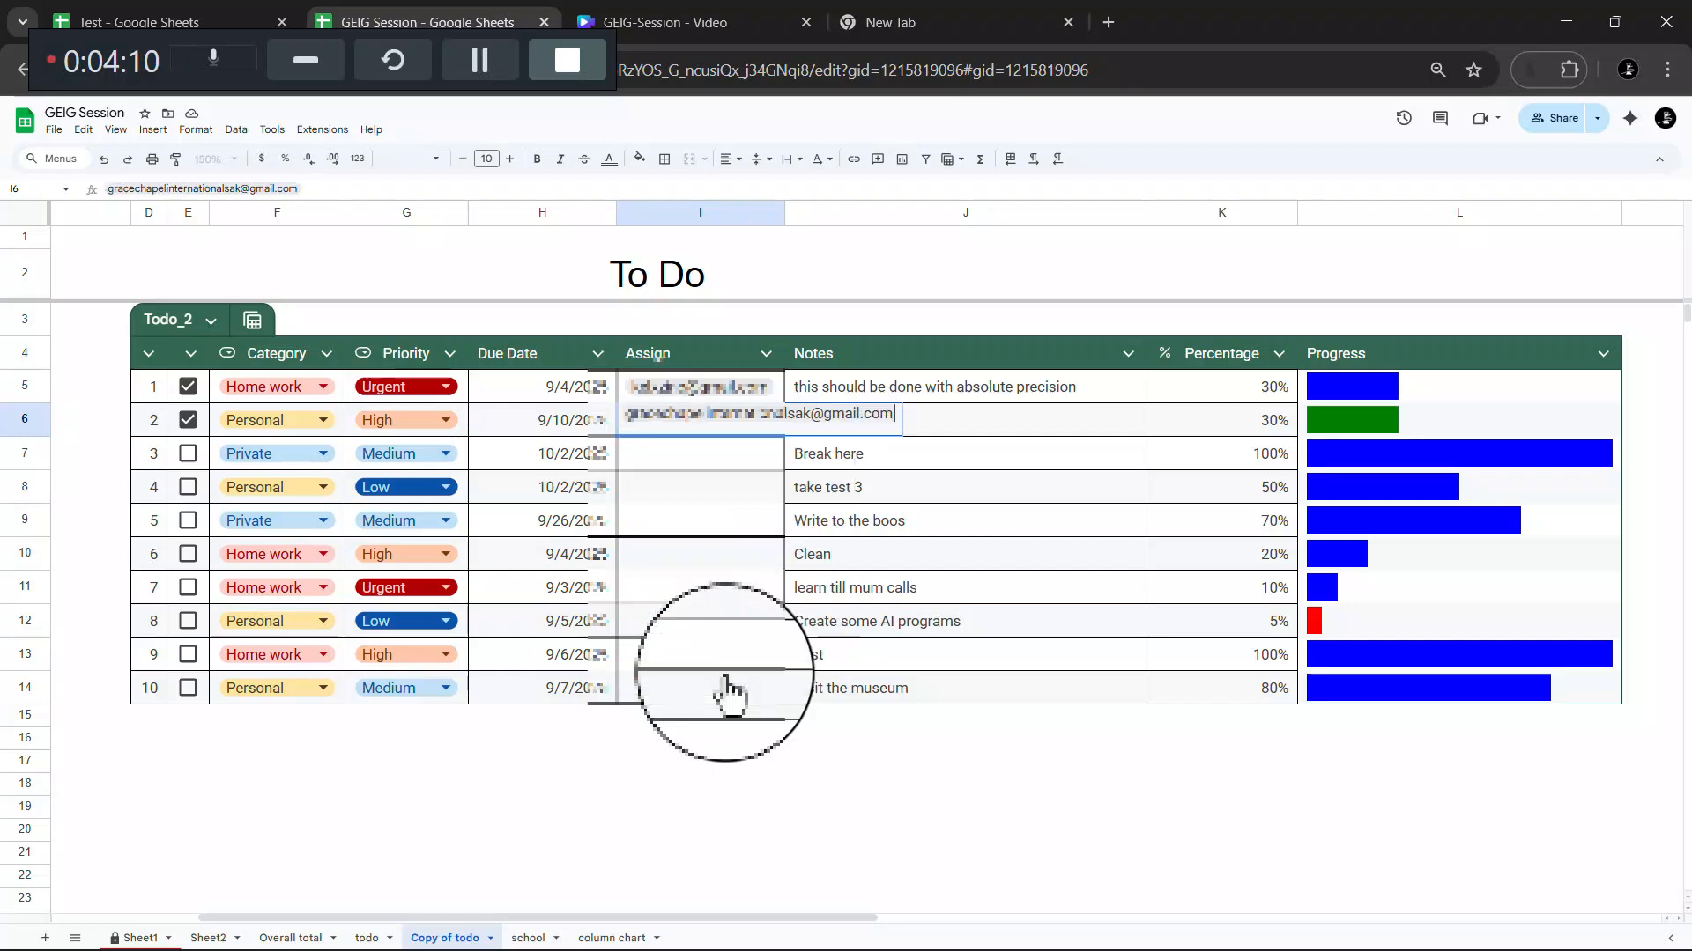
click(739, 559)
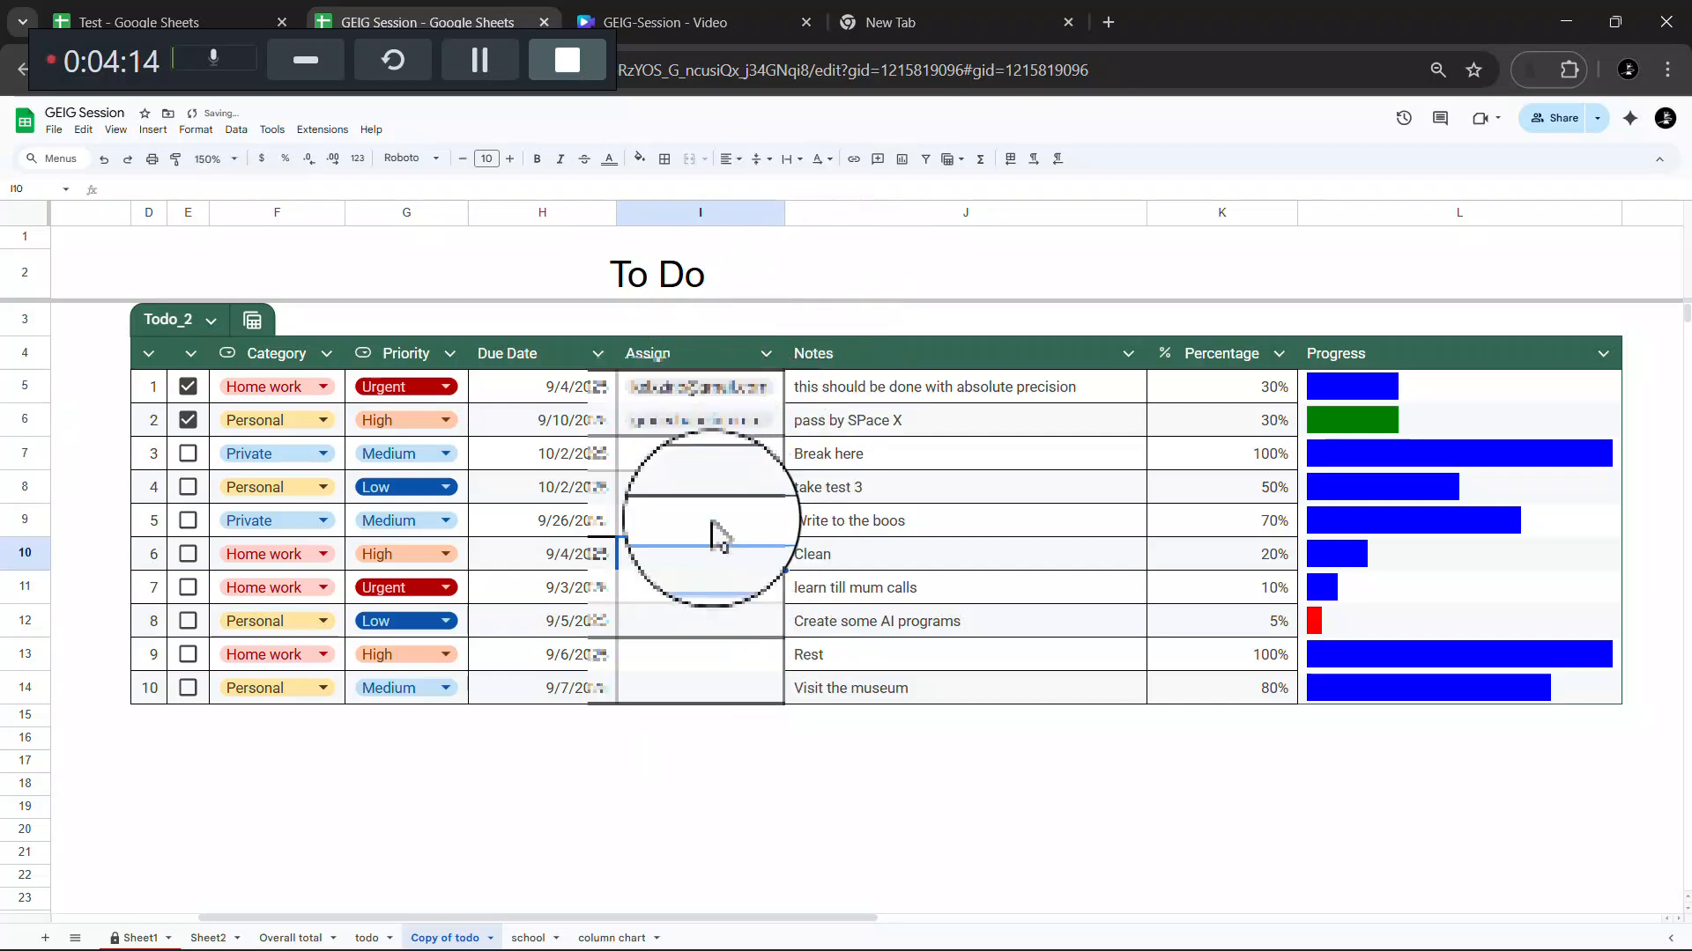
Step: Try filling the second task's assignee down the Assign column through the tenth task, and undo the fill
click(718, 423)
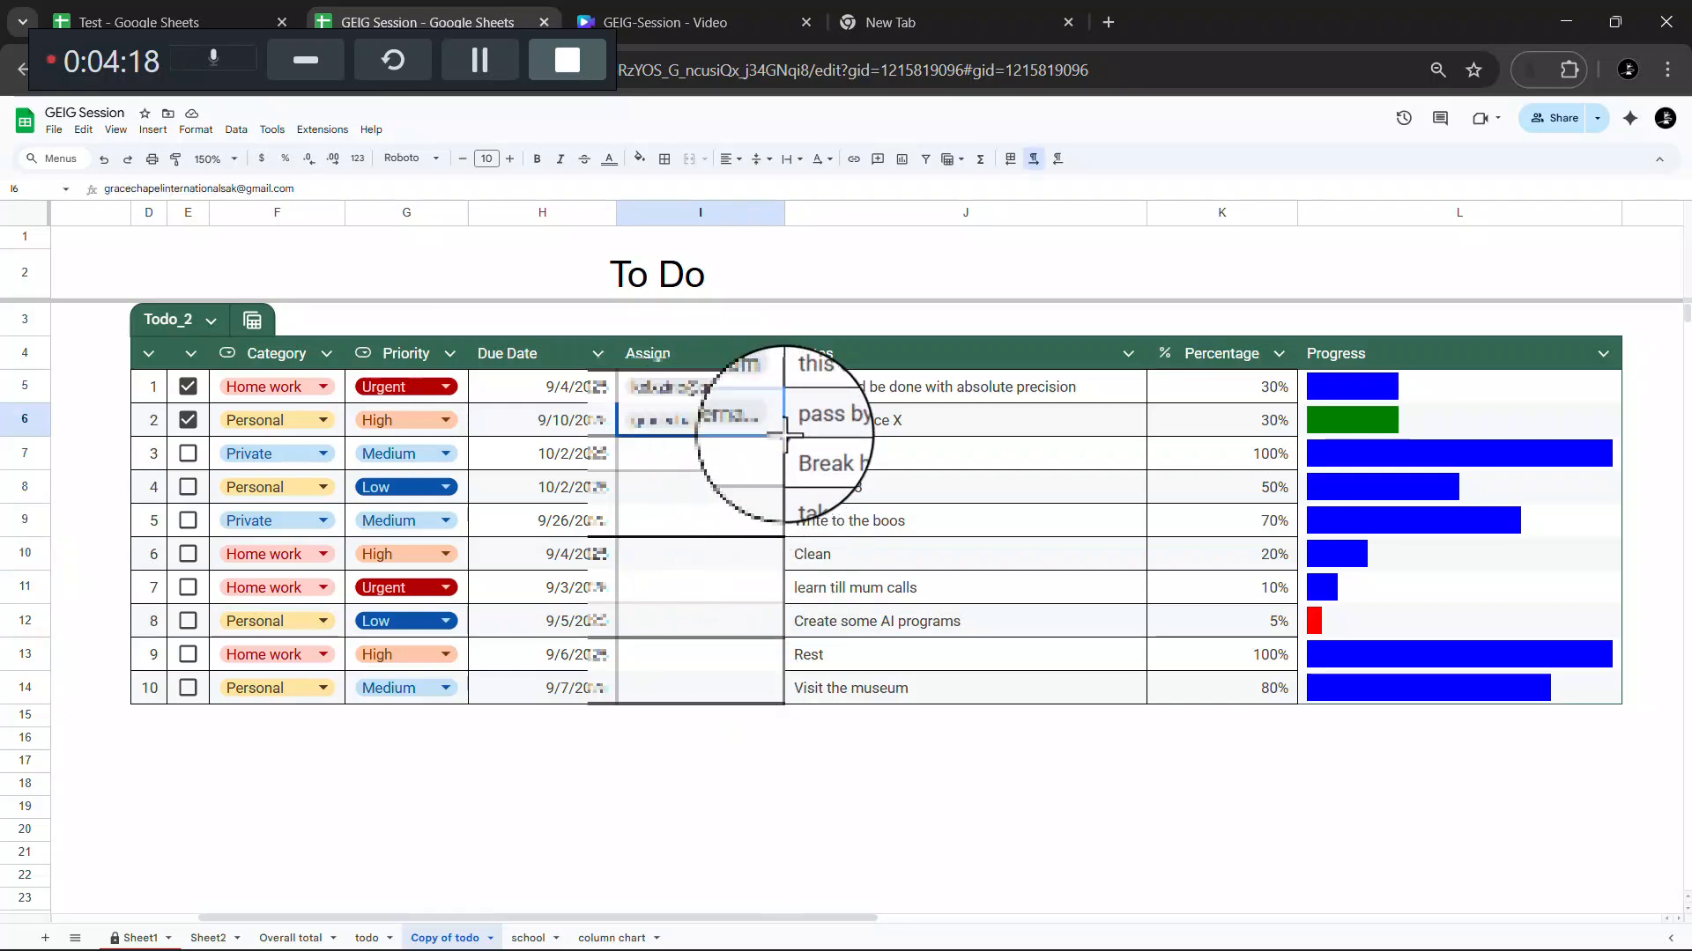
drag(783, 435, 776, 703)
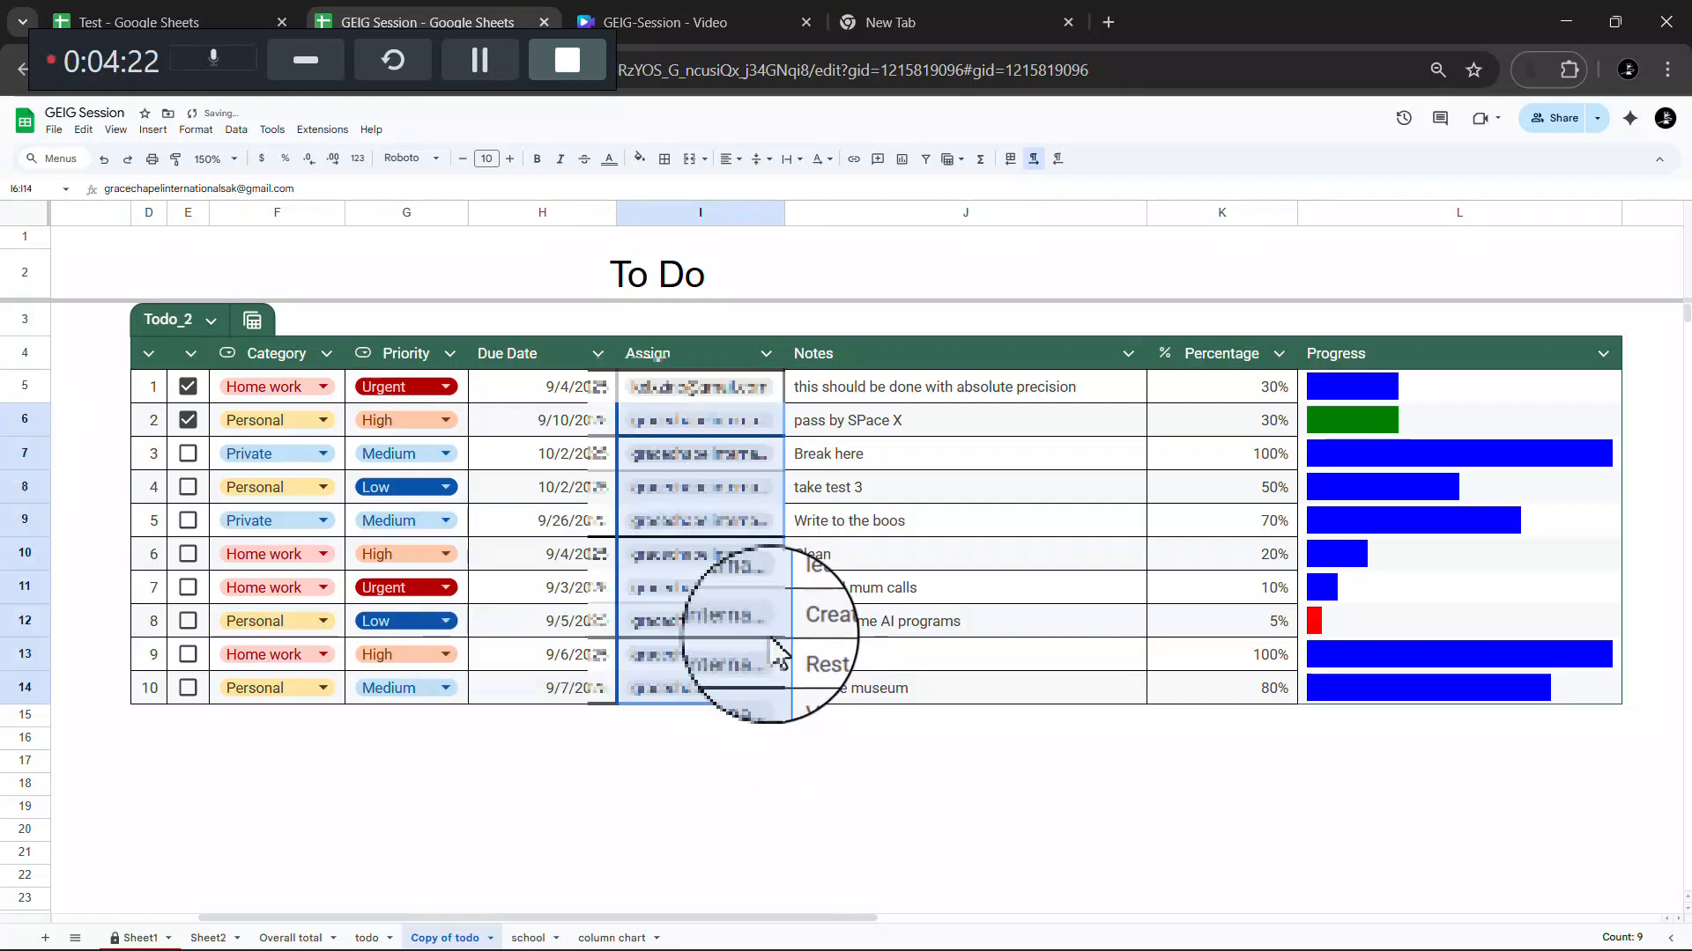
mouse_move(749, 433)
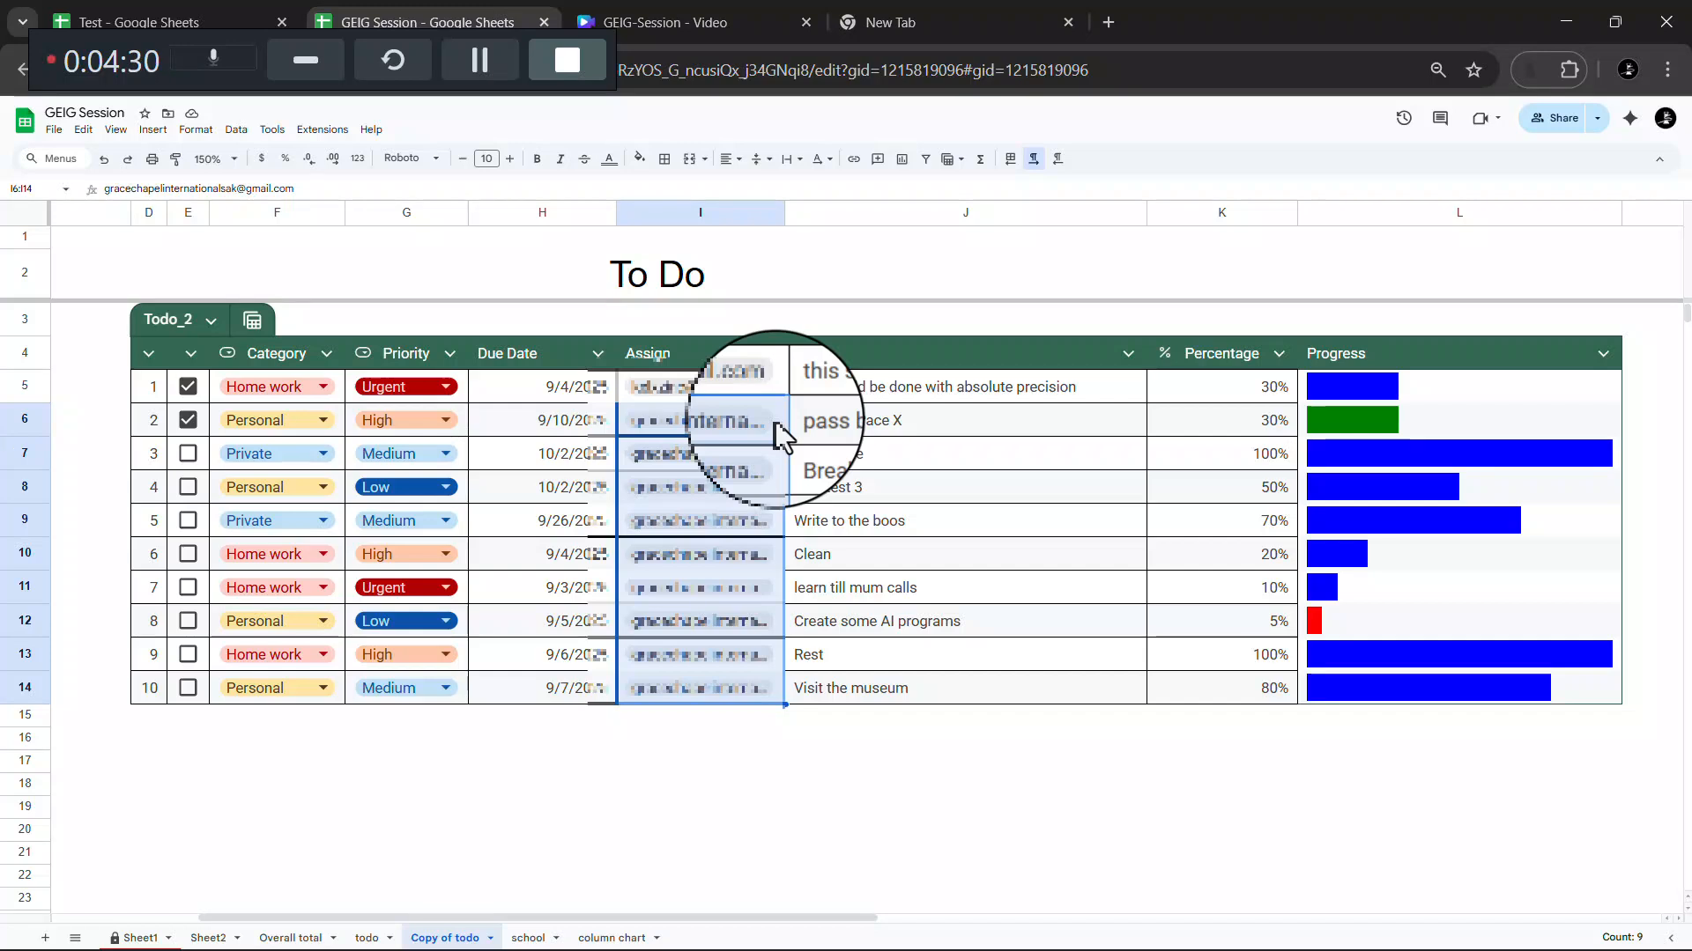
click(766, 423)
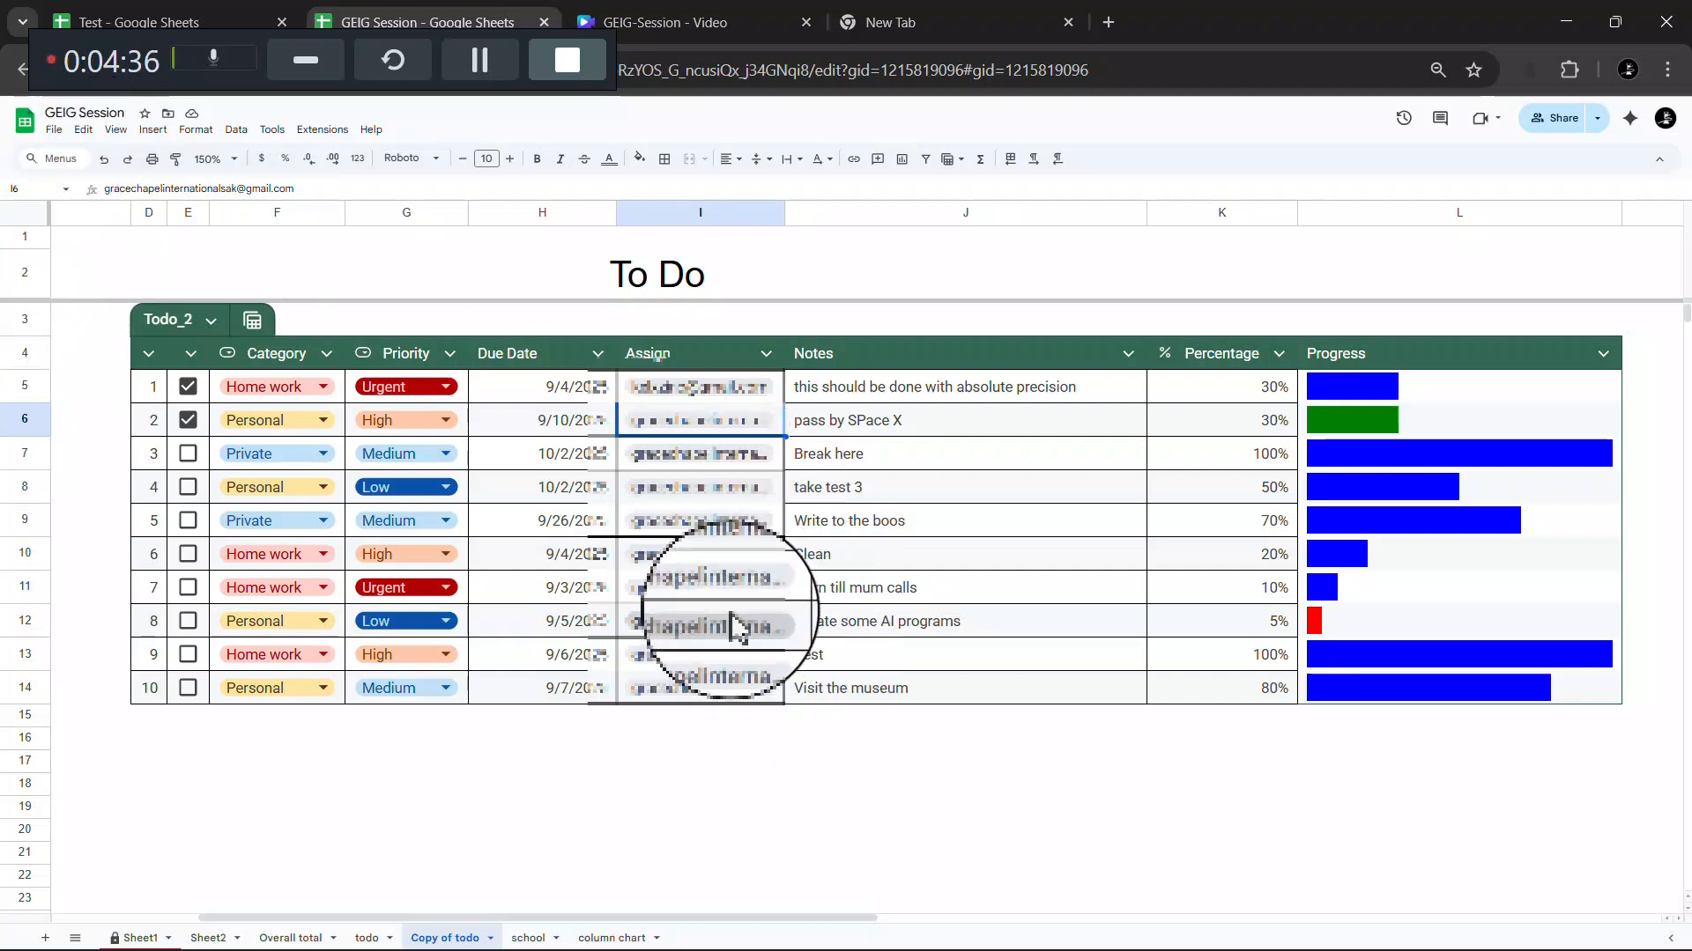
click(104, 160)
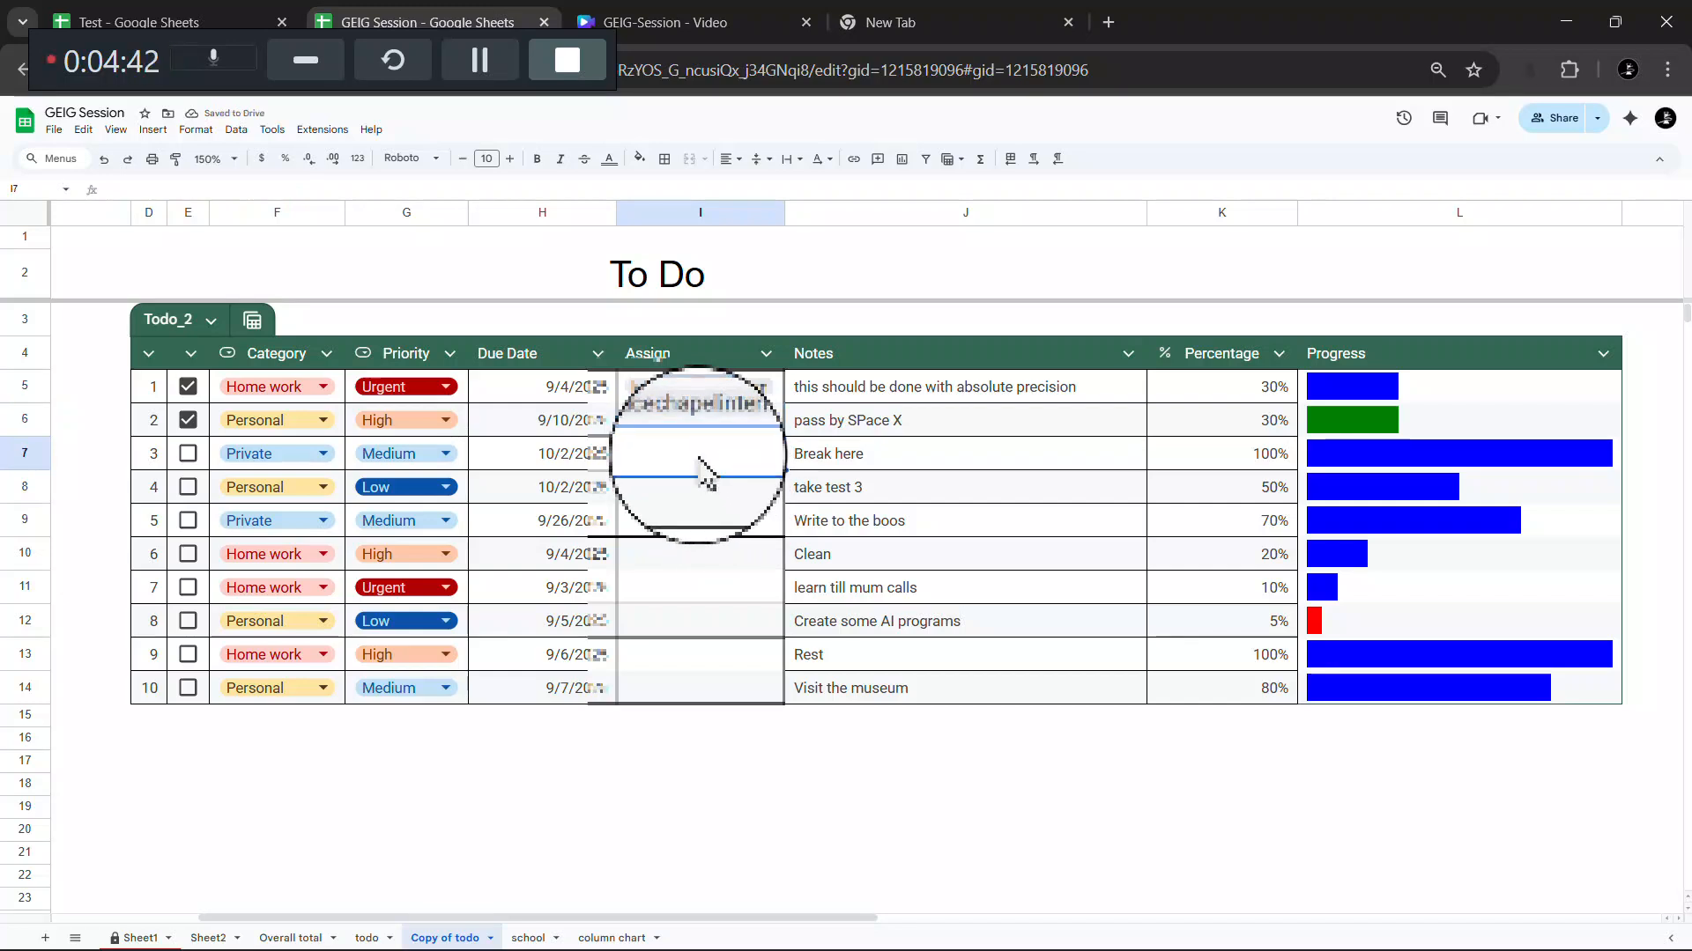
Step: Assign the "Break here" task to a different contact using an @ people mention
text(@)
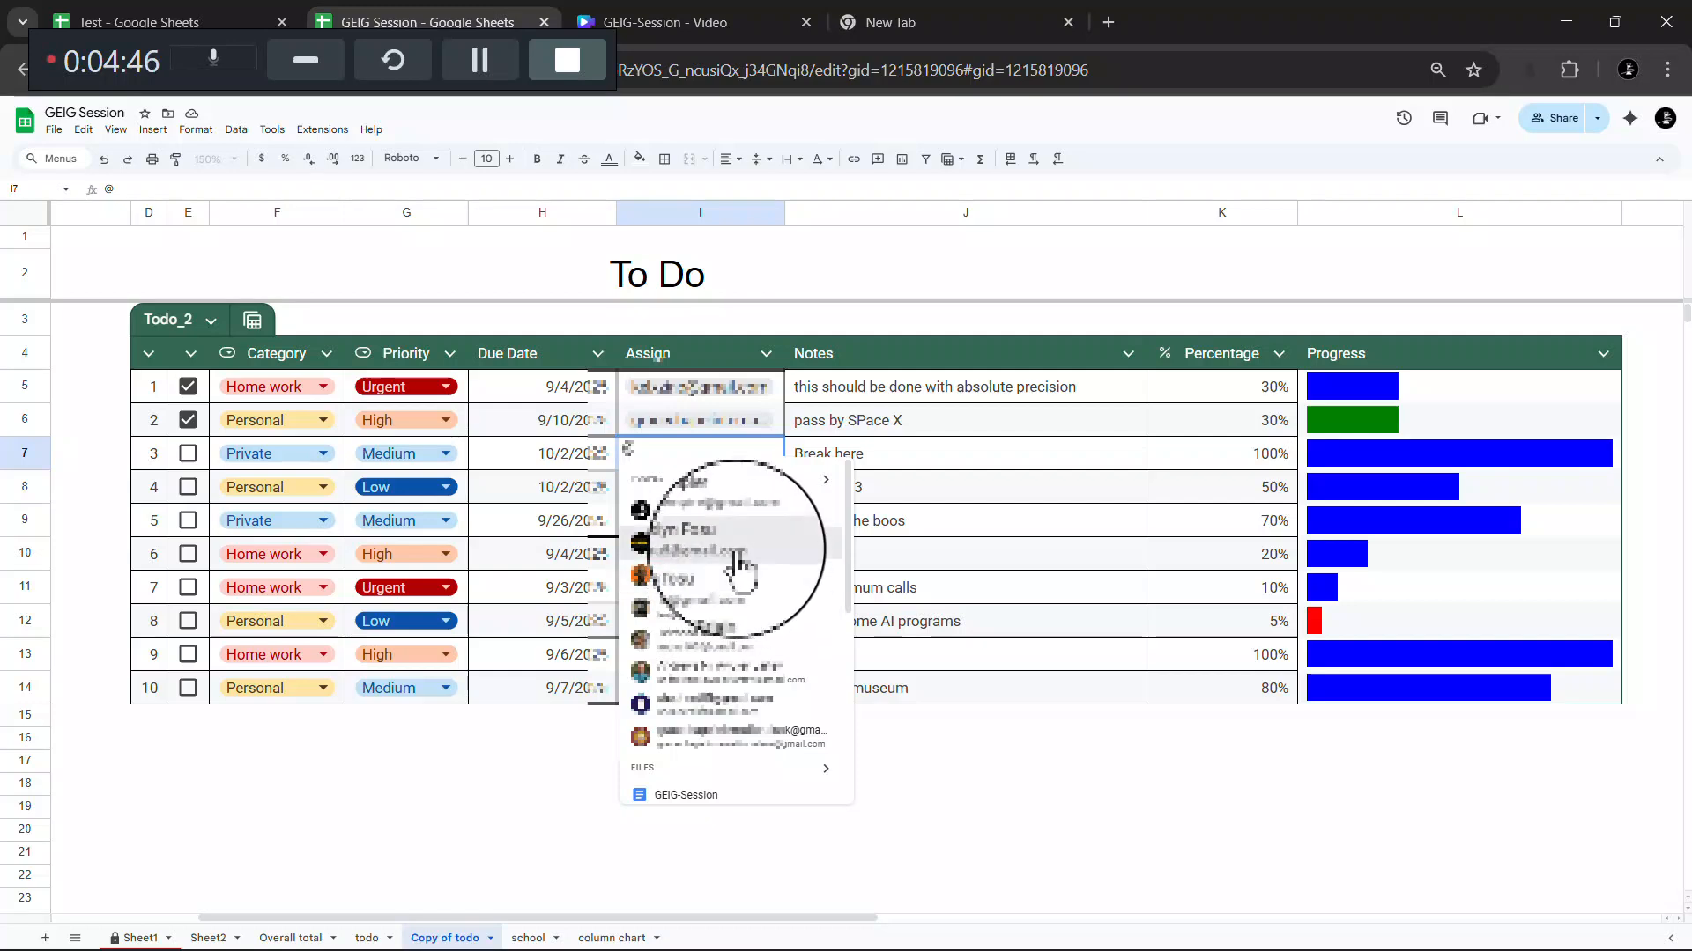
click(738, 569)
scroll(736, 554, down, 1)
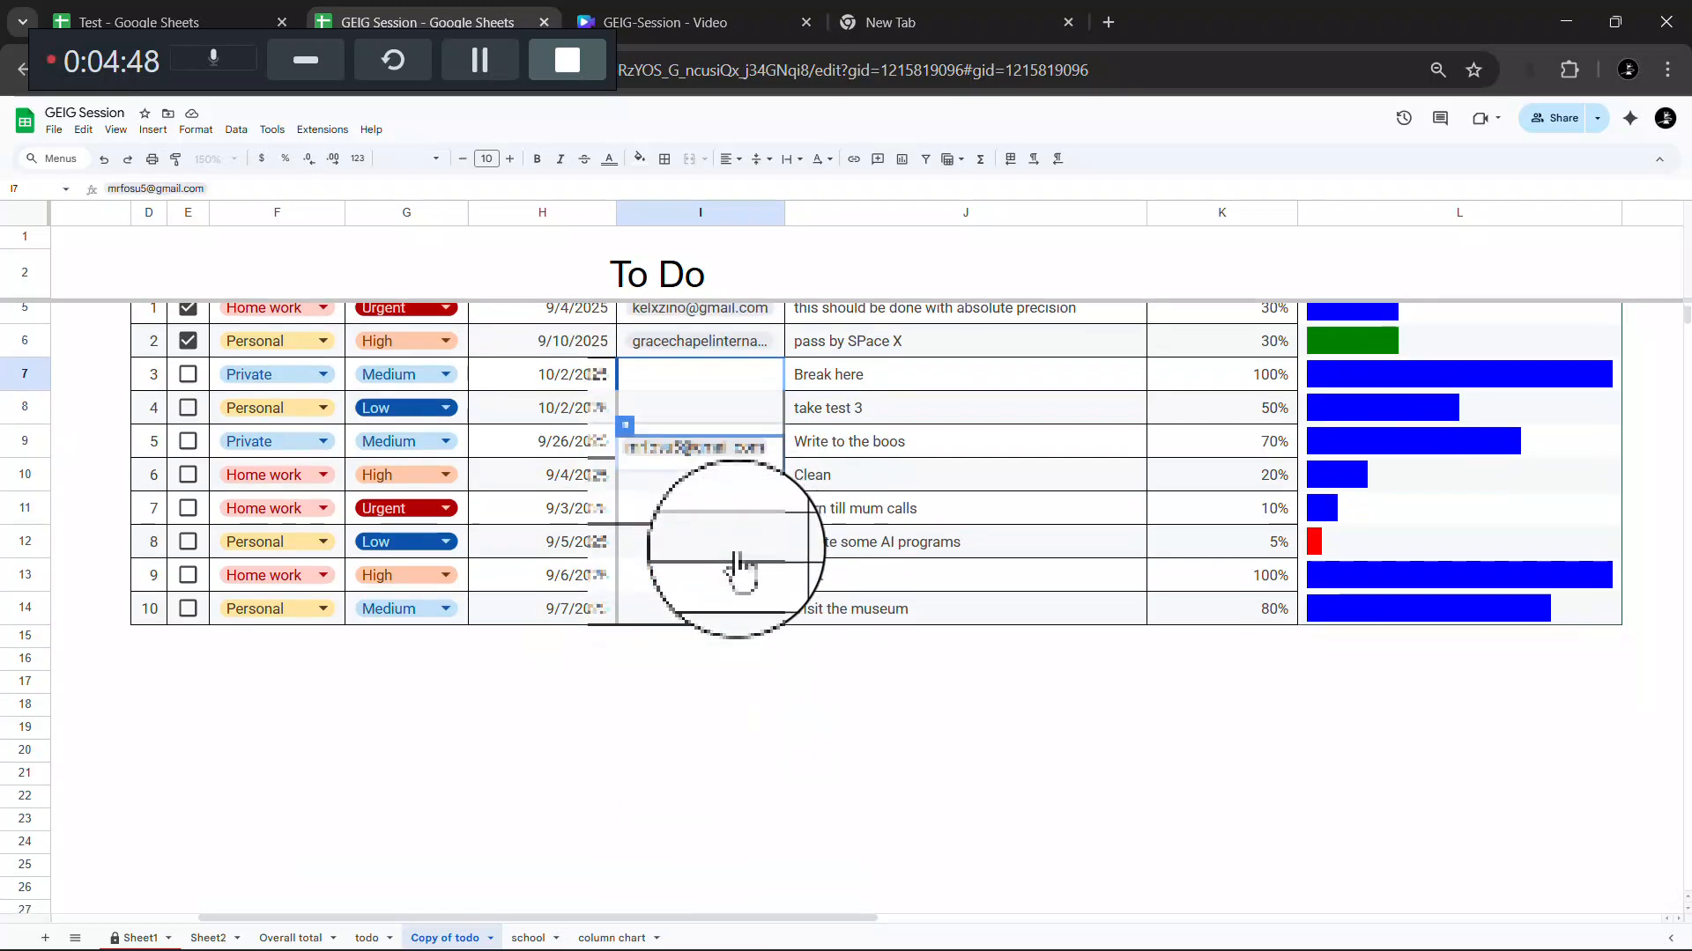
scroll(739, 557, up, 1)
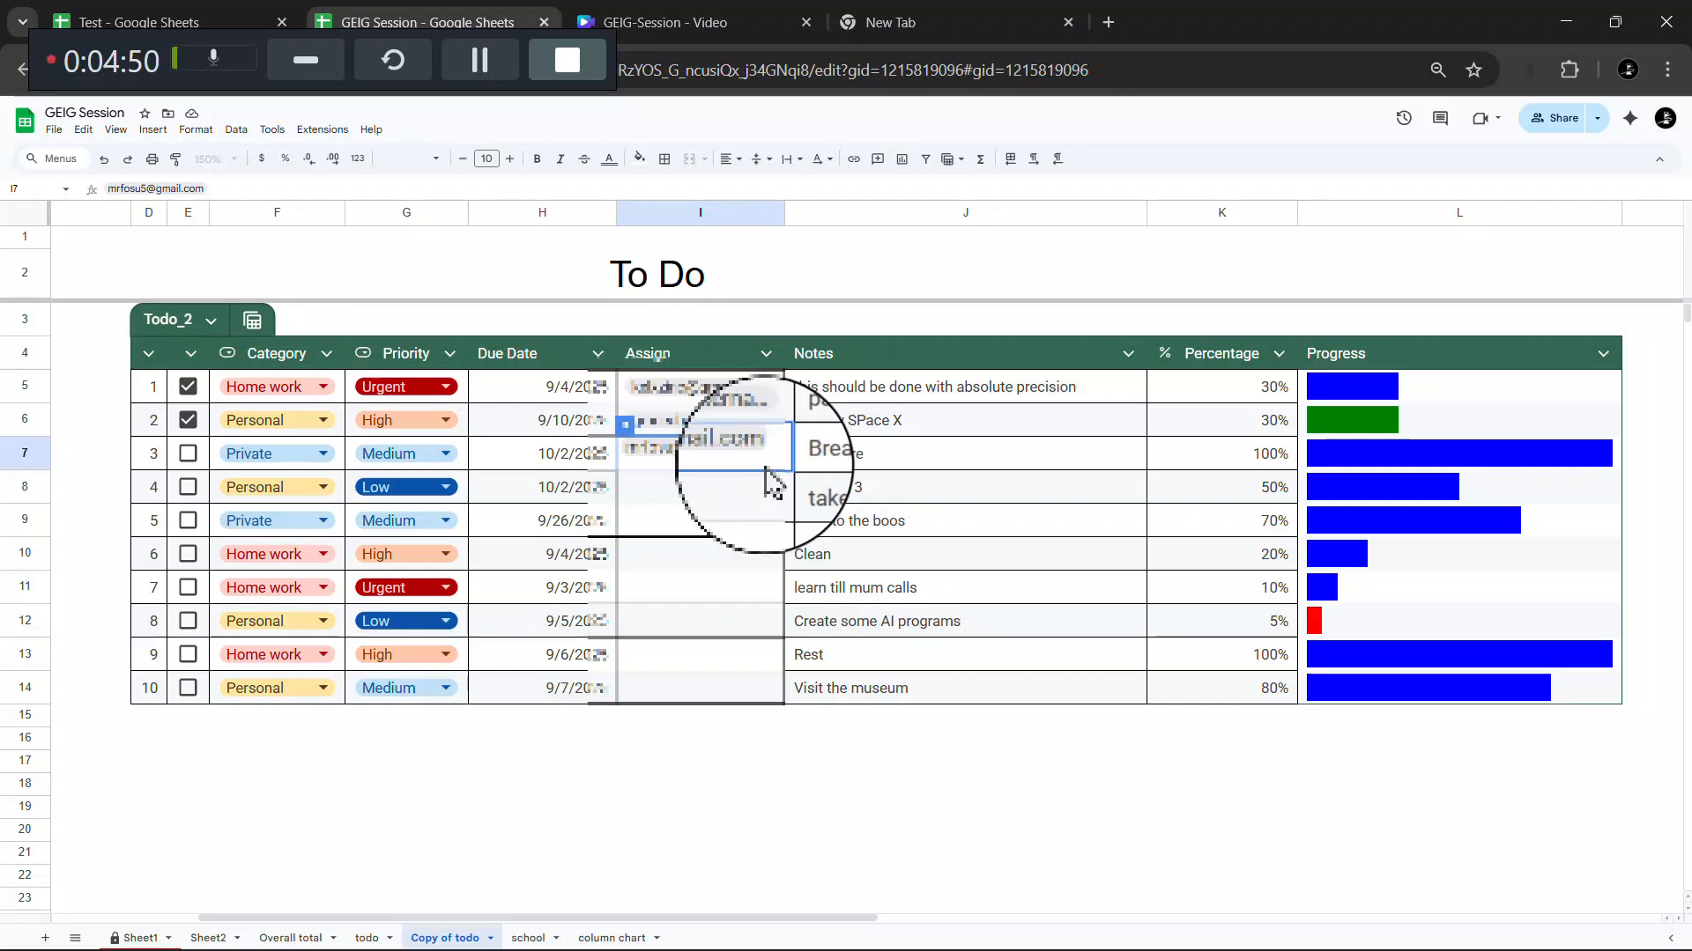
click(731, 496)
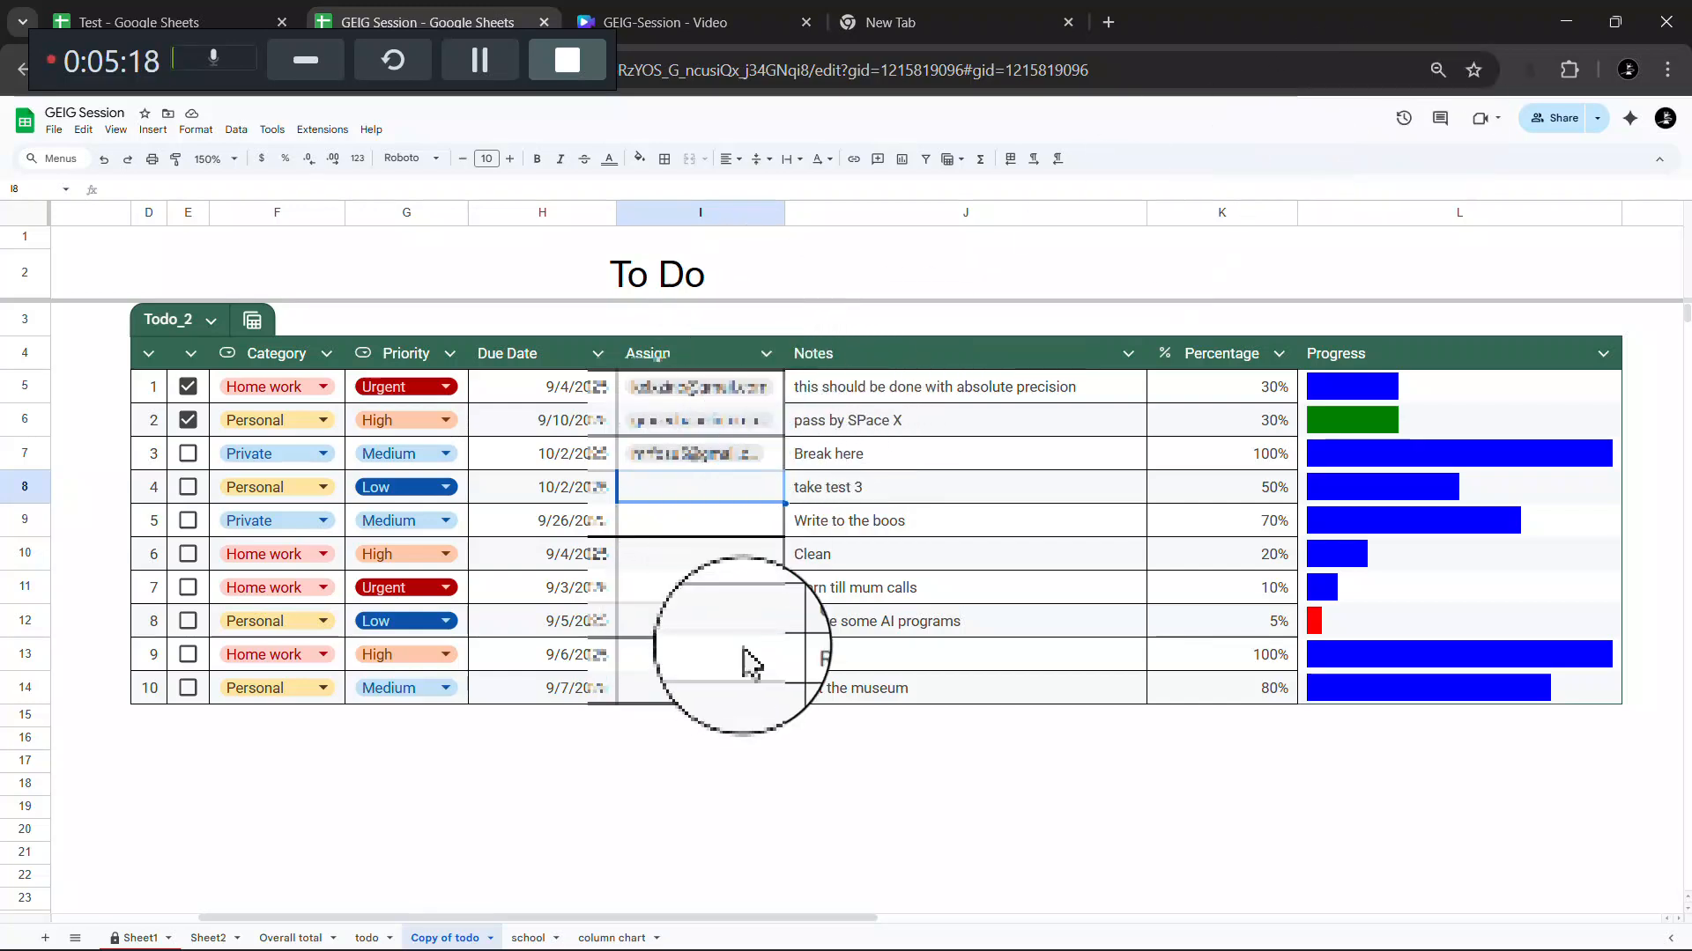
Step: View the GEIG Session spreadsheet's sharing options and return to the Notes header of the to-do table
click(1596, 122)
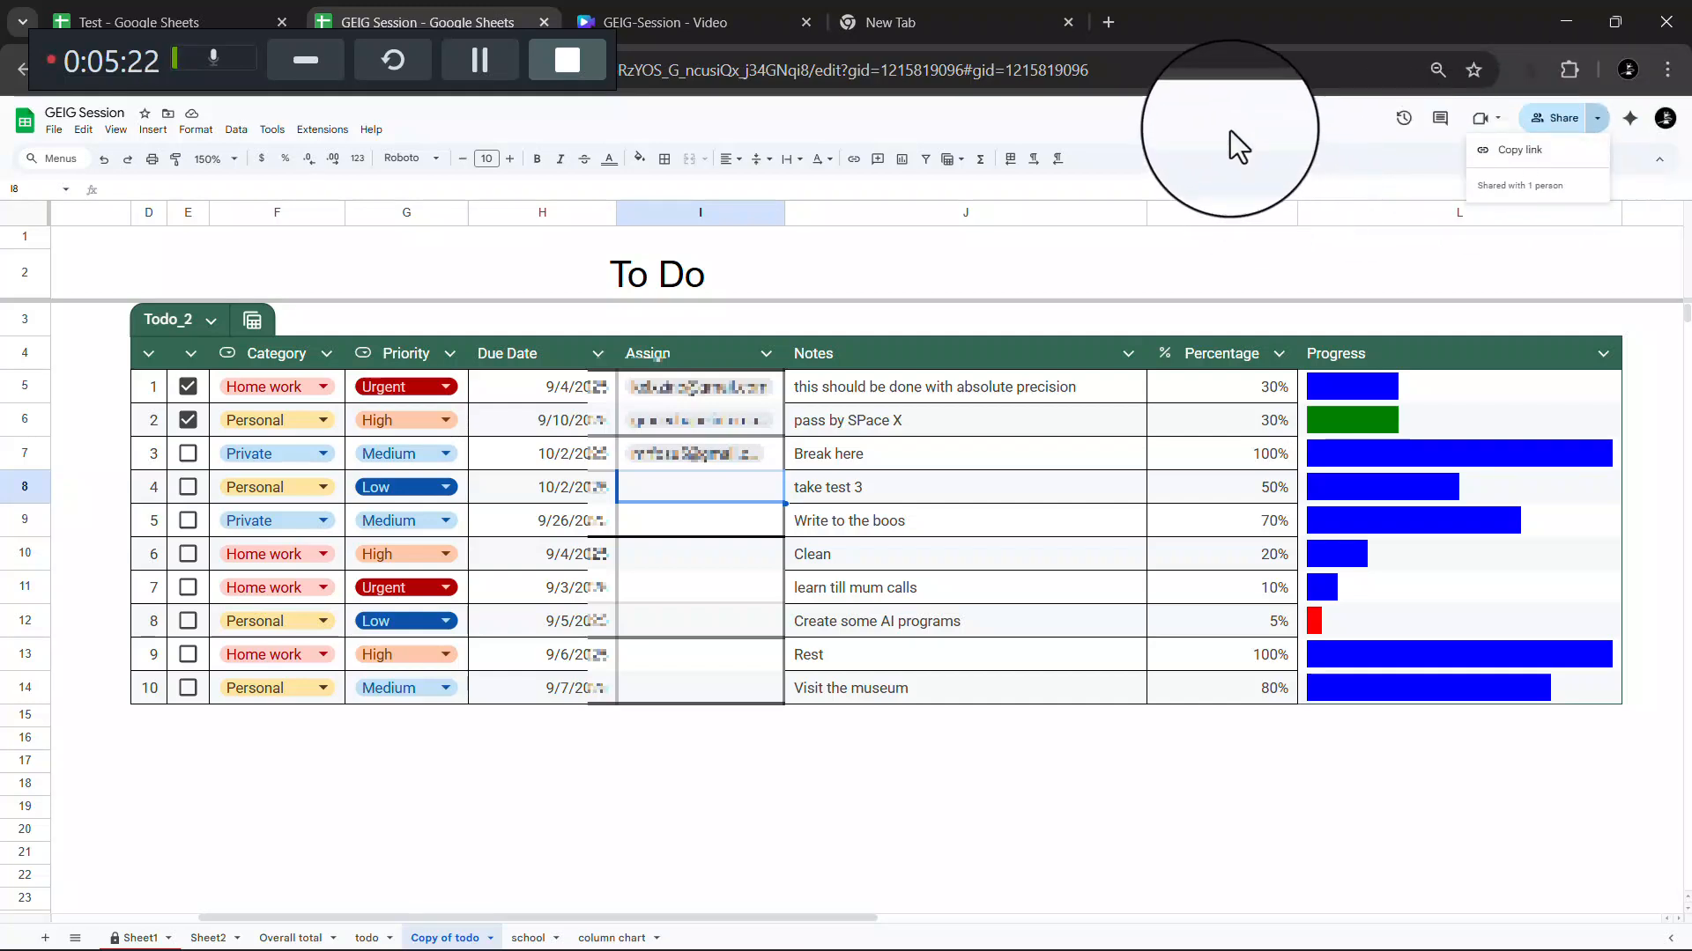
click(1538, 132)
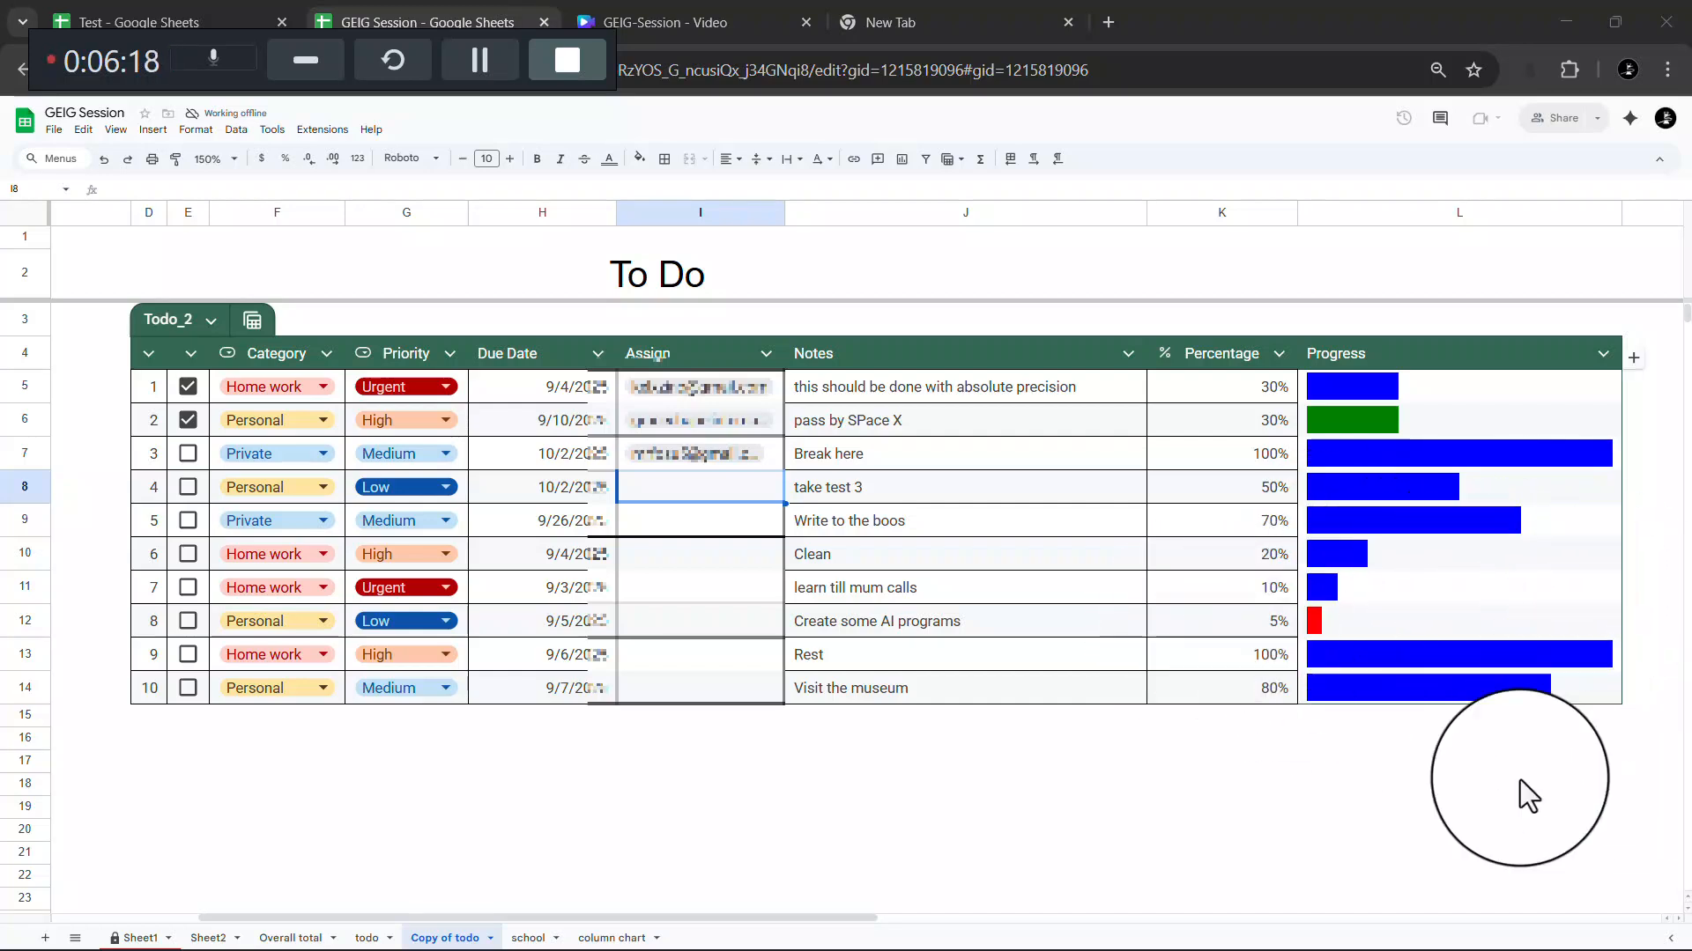
click(871, 349)
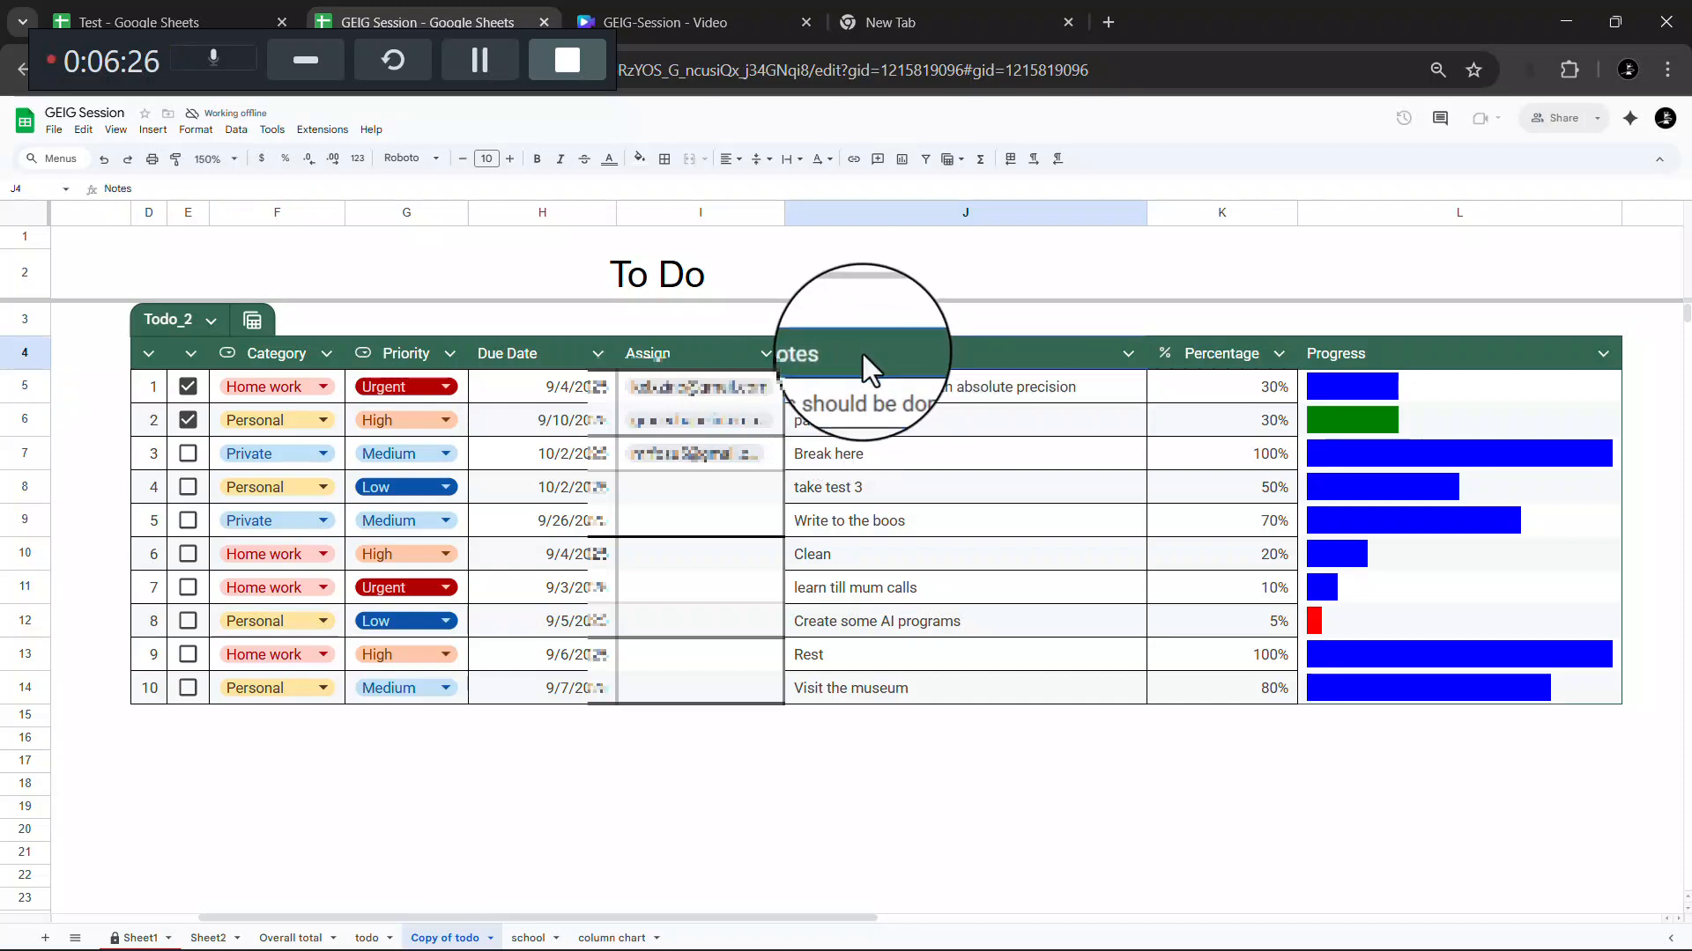
Step: Switch to the Test spreadsheet and insert a table column after Progress with the header Note
click(145, 19)
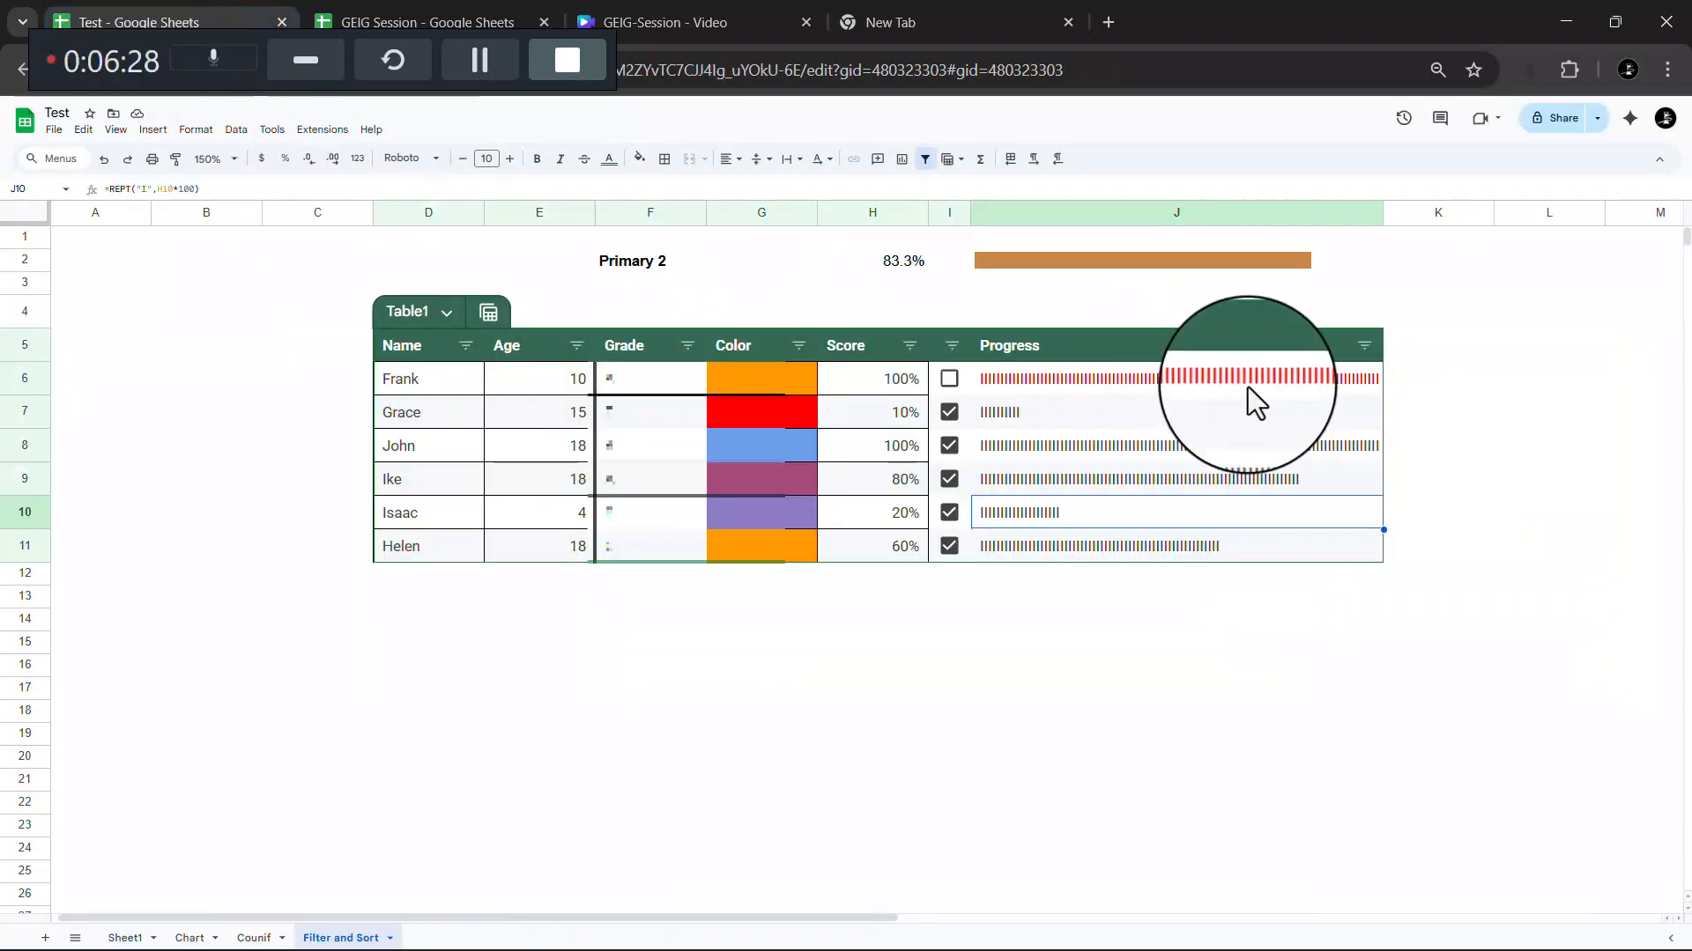
click(1390, 348)
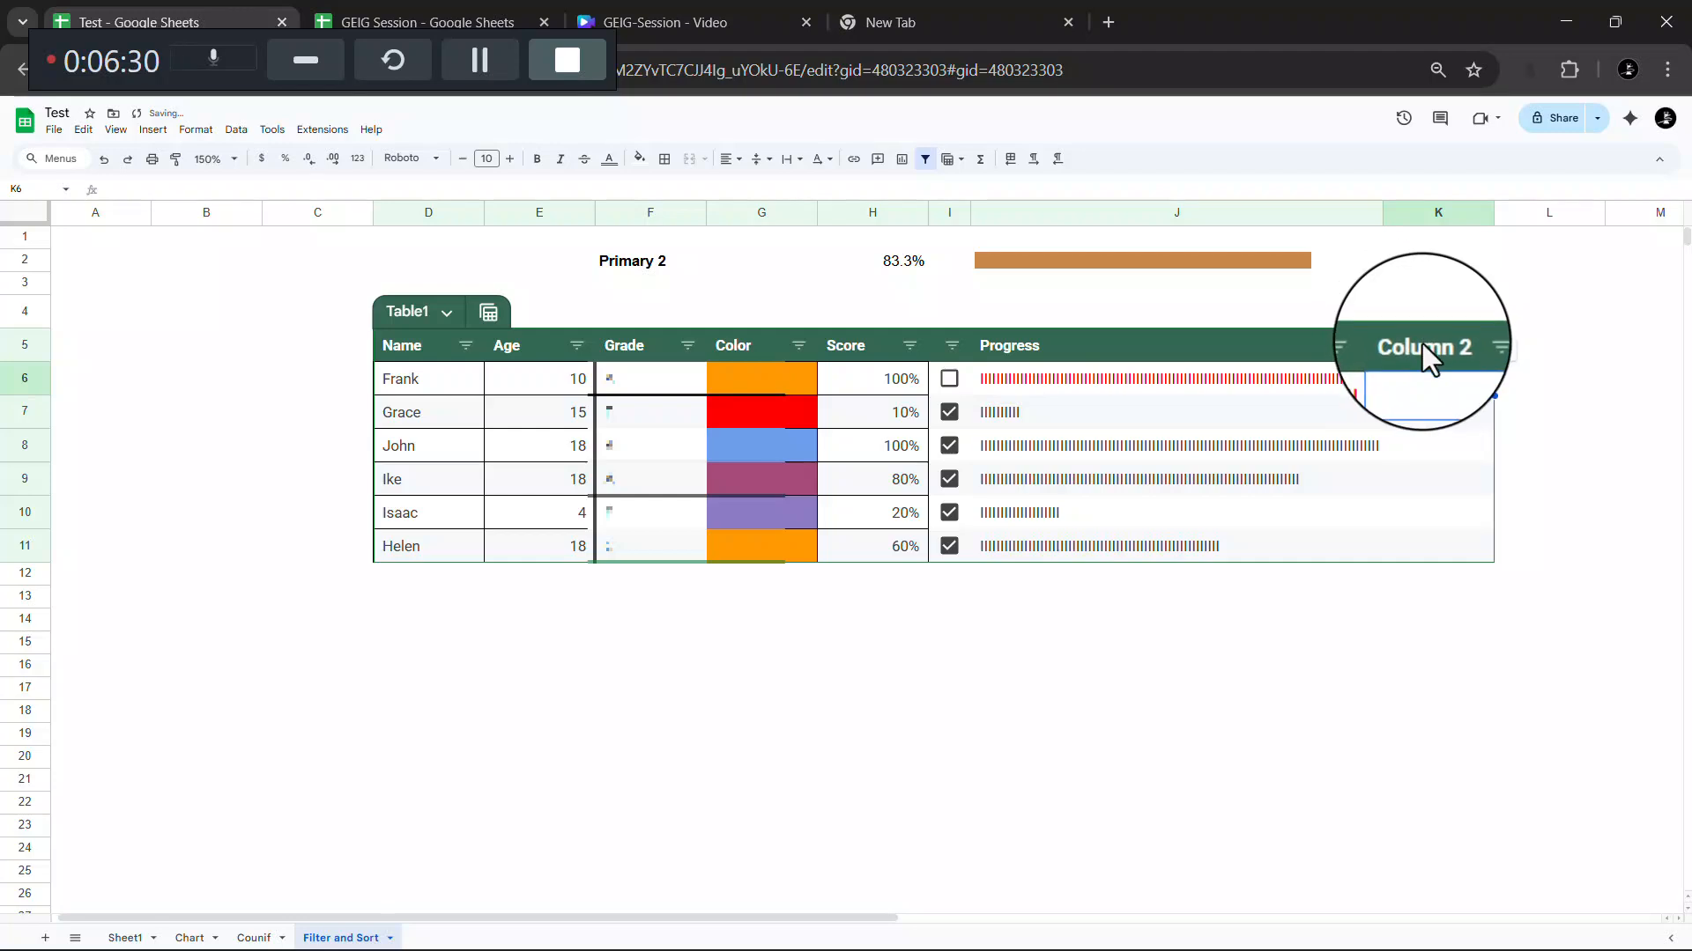
click(1422, 344)
double_click(1422, 343)
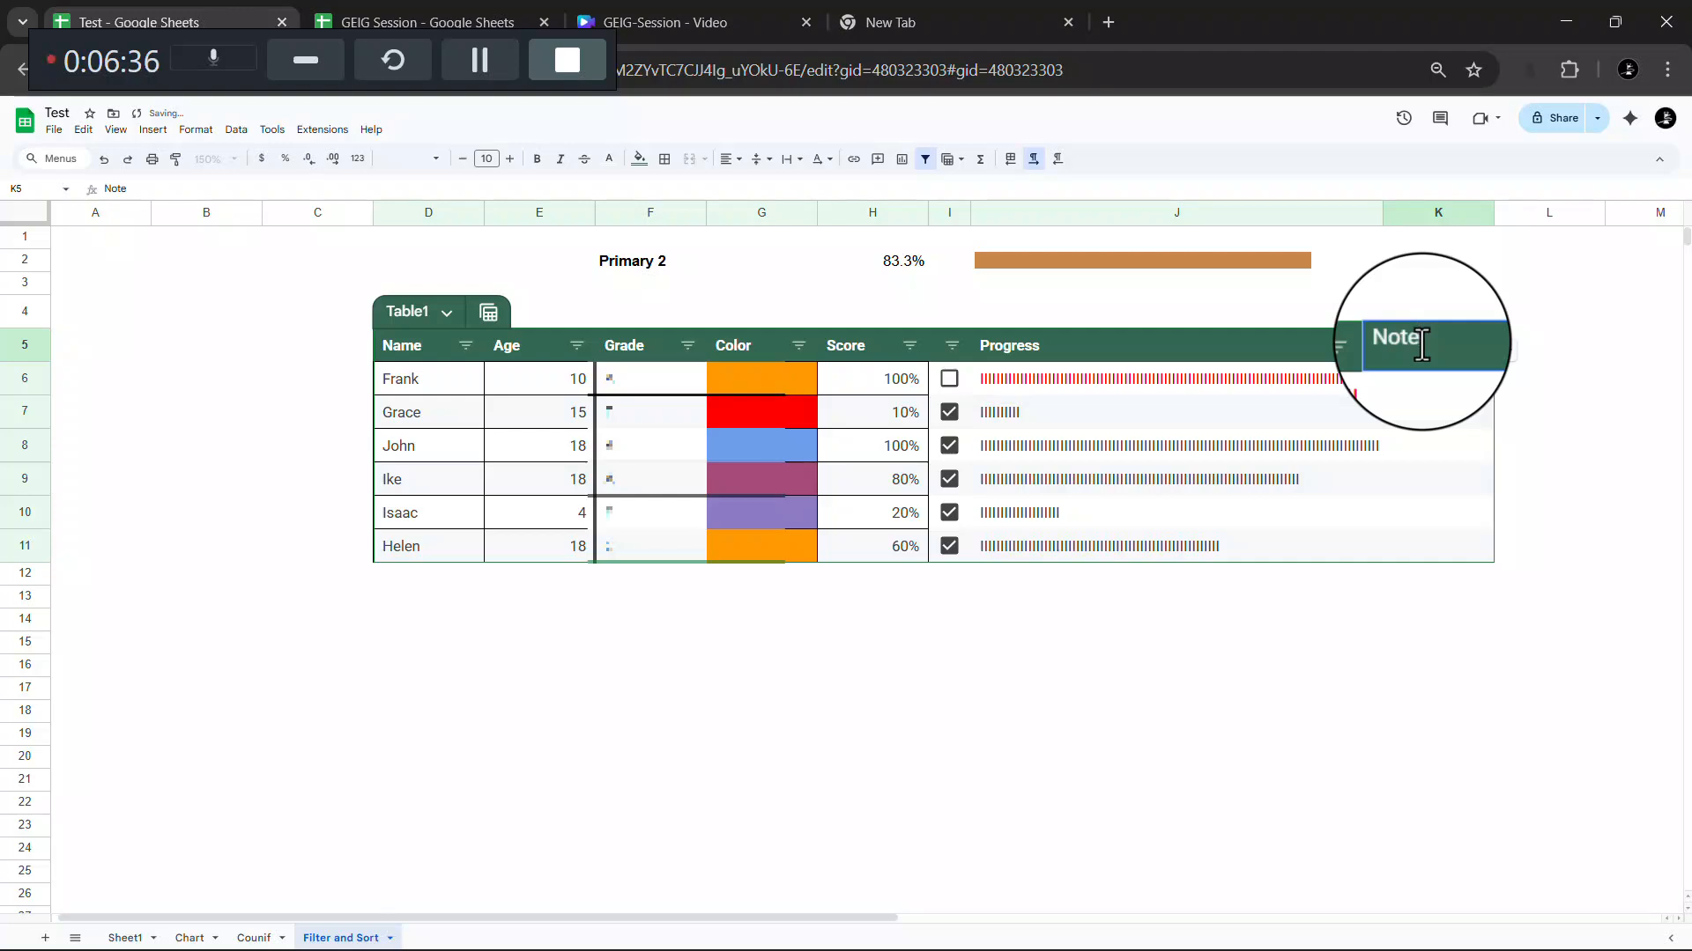
click(1577, 532)
Step: Apply all borders to the cells of the Note column, K6:K11
scroll(1577, 532, right, 2)
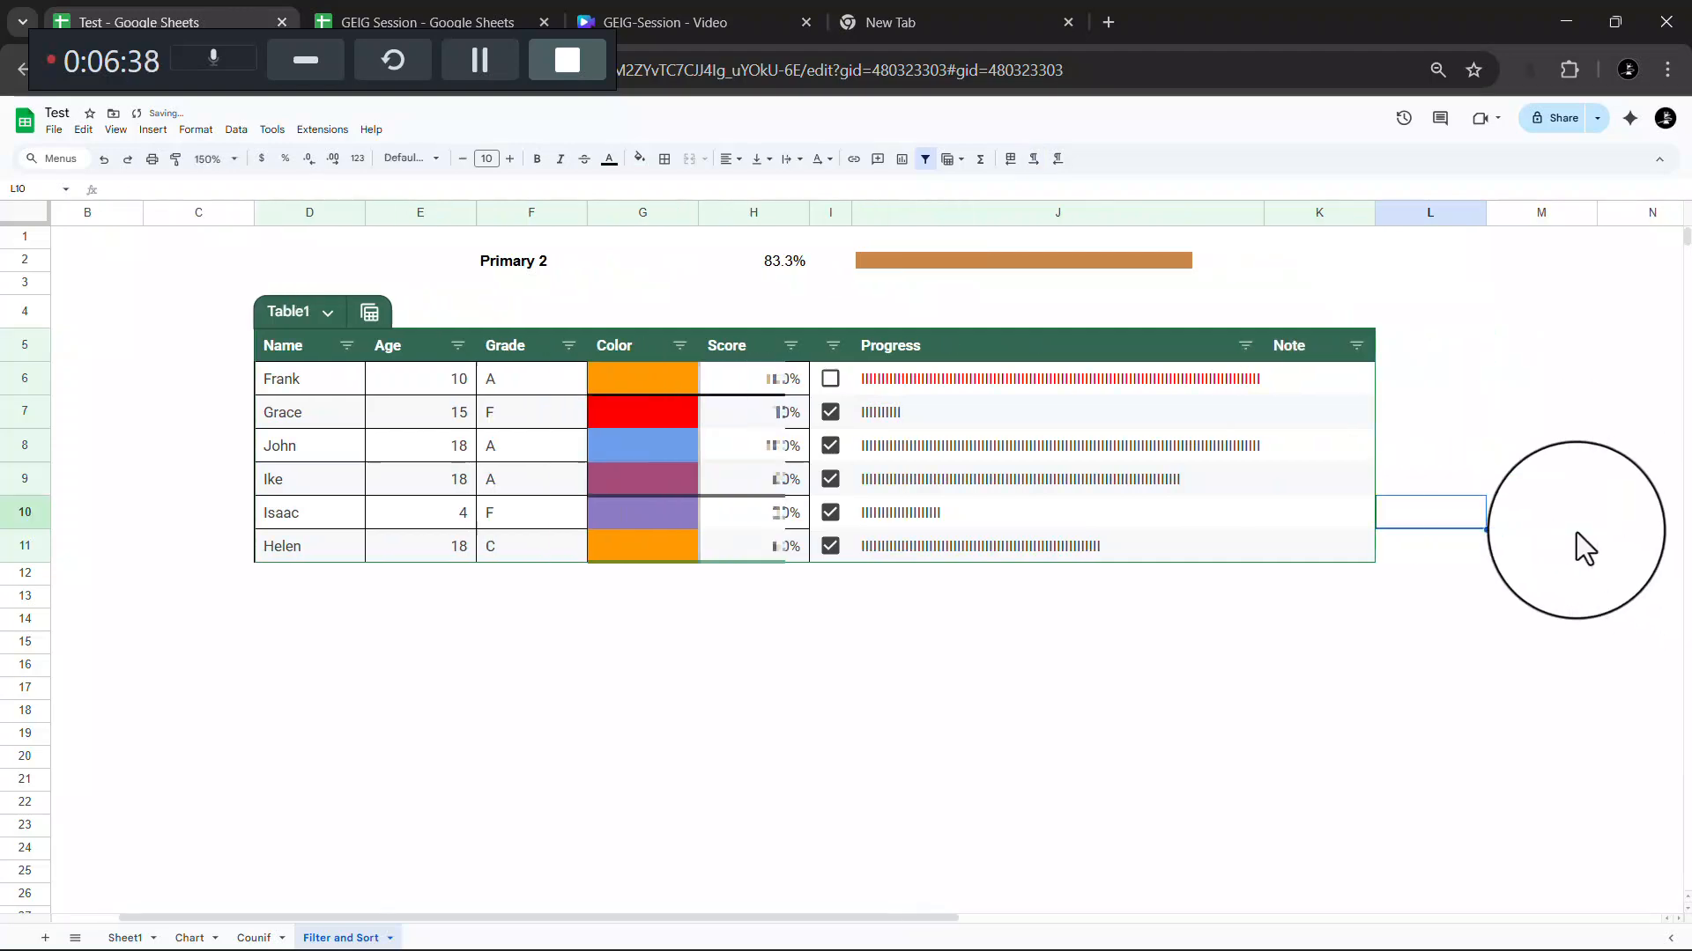
click(1288, 389)
drag(1277, 500, 1284, 558)
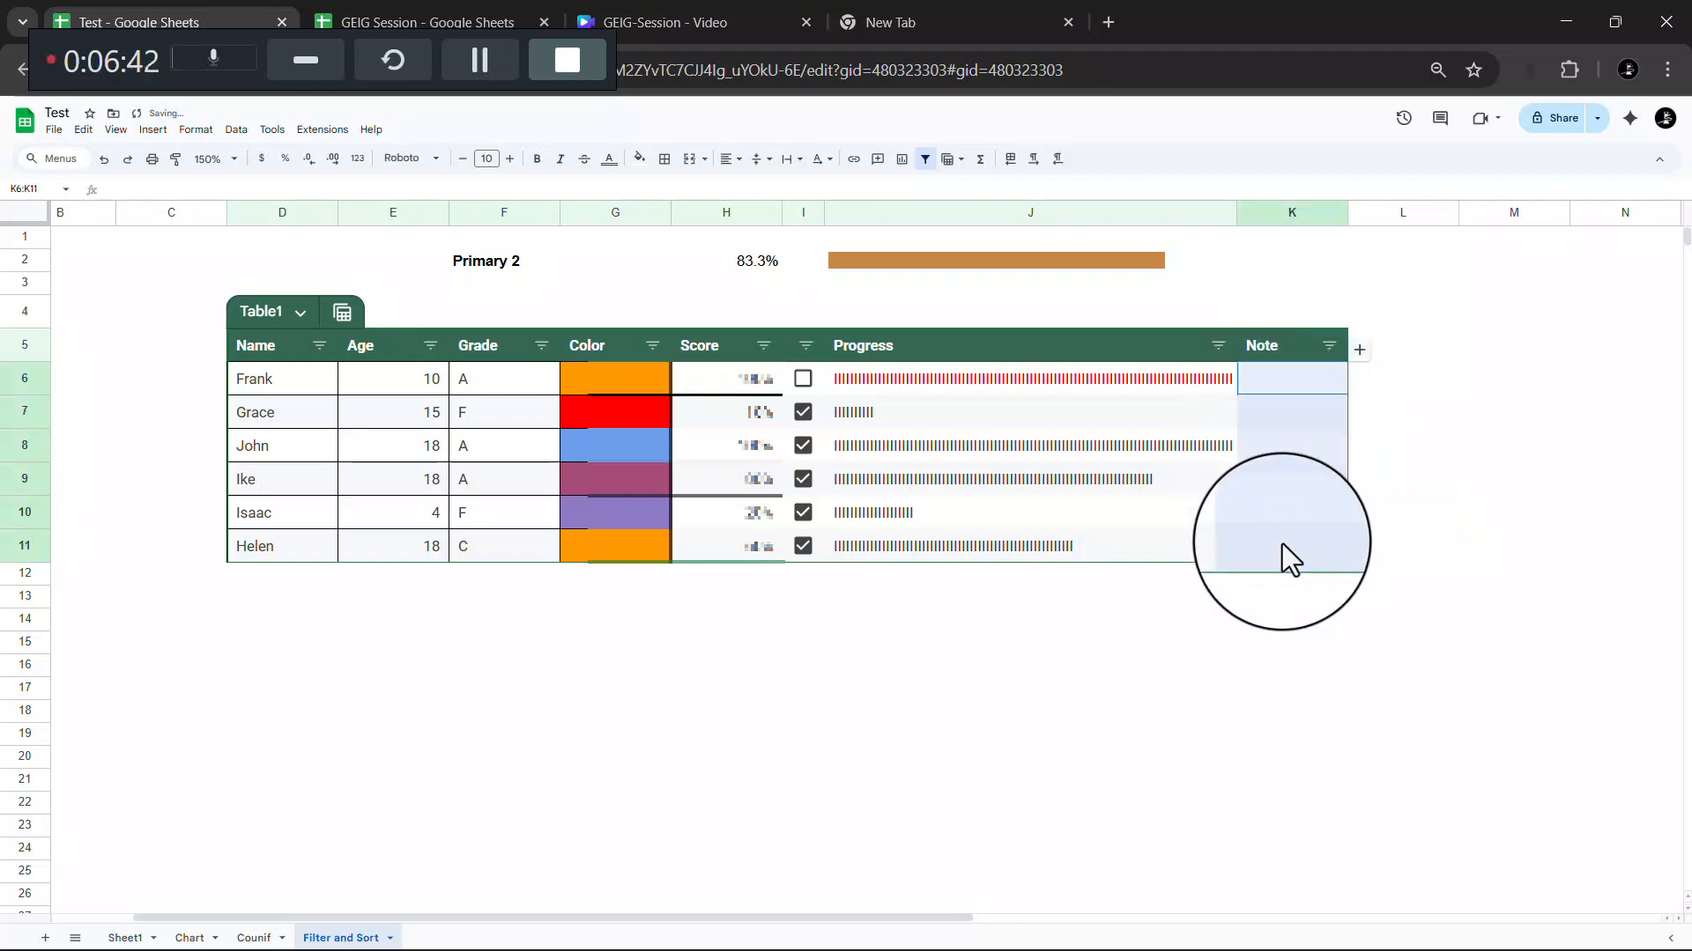
click(664, 163)
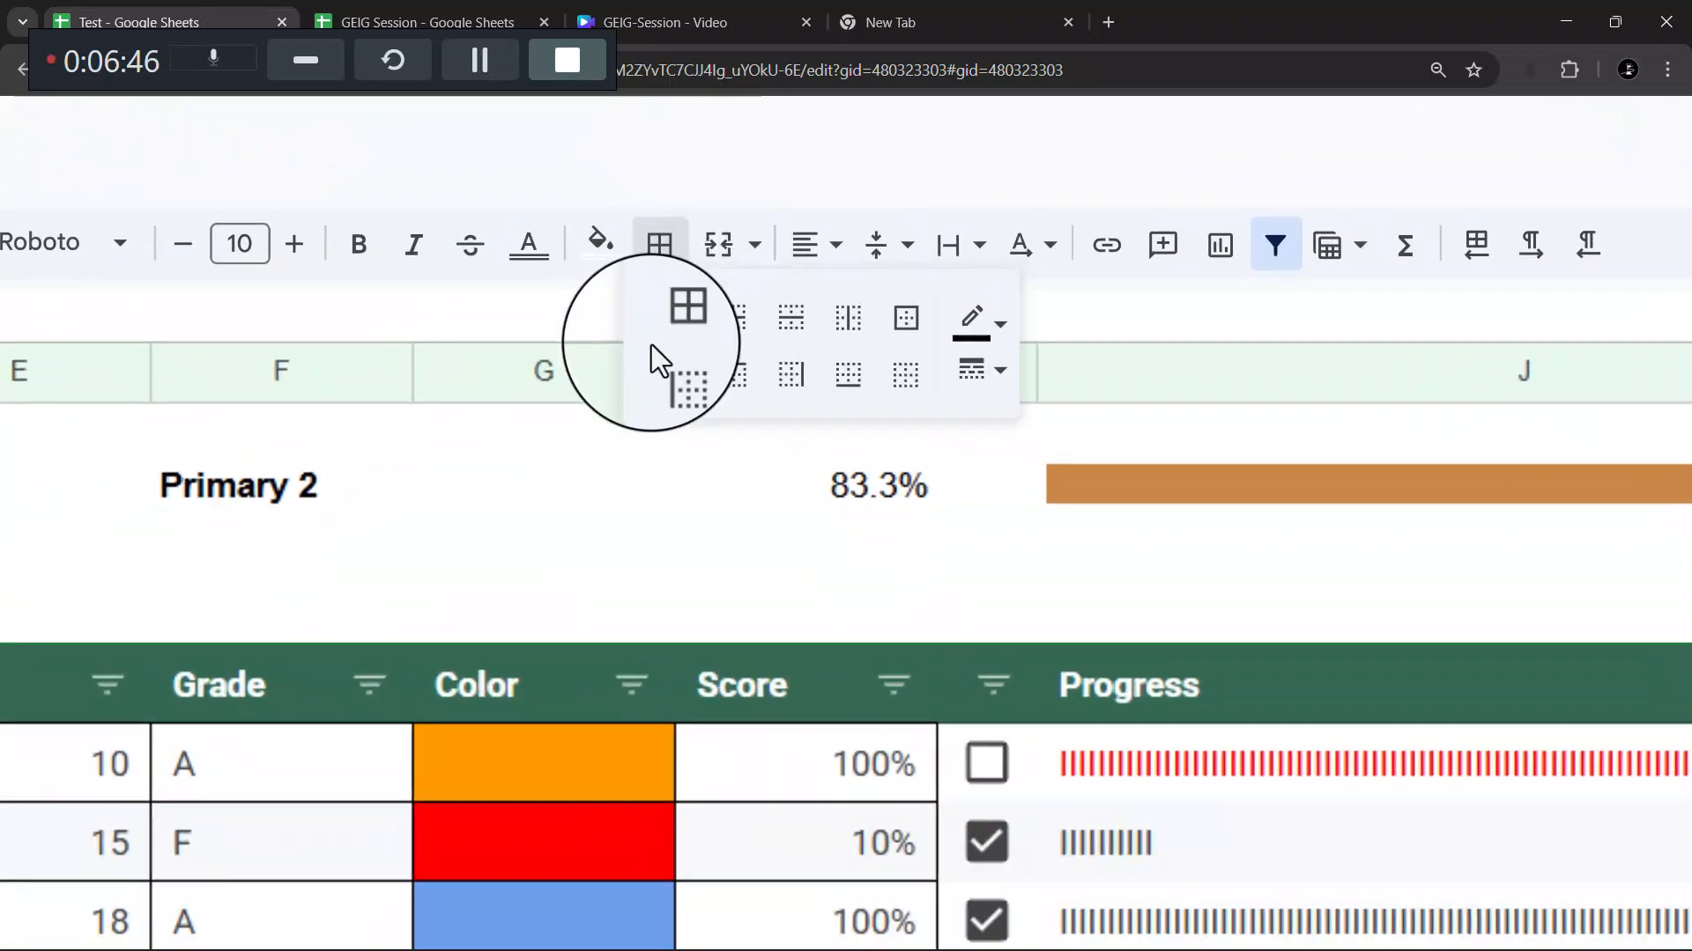
click(677, 321)
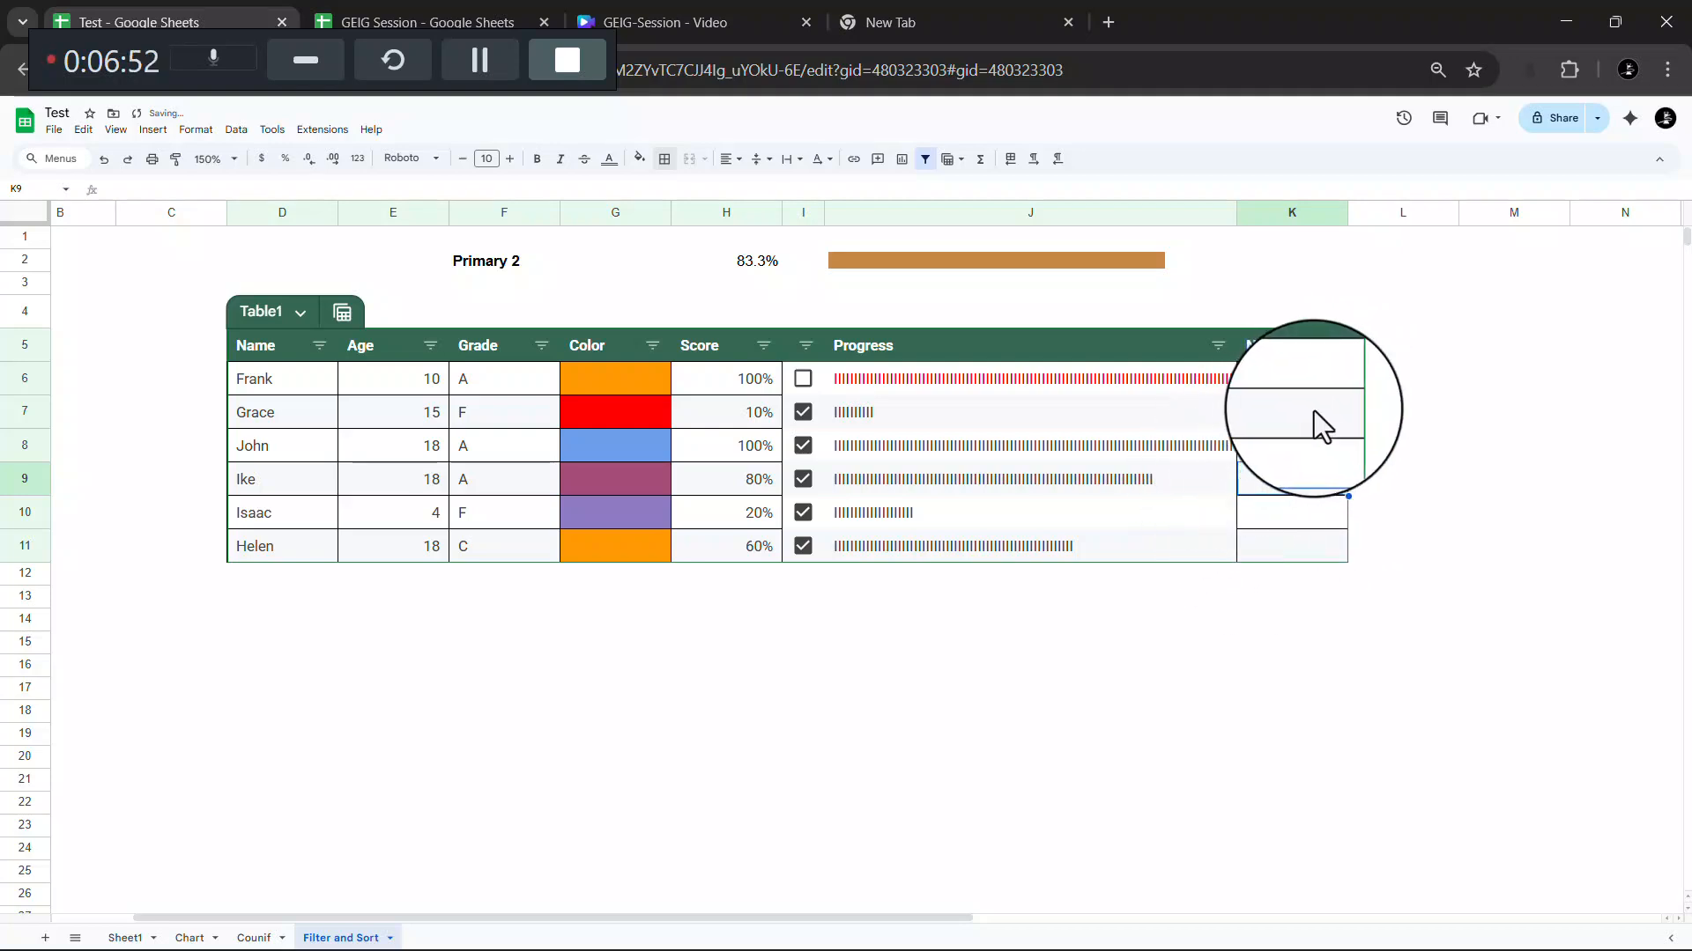
Step: Enter xjgjcjjh in the first row's Note cell and insert another table column with the header Assign
click(1262, 388)
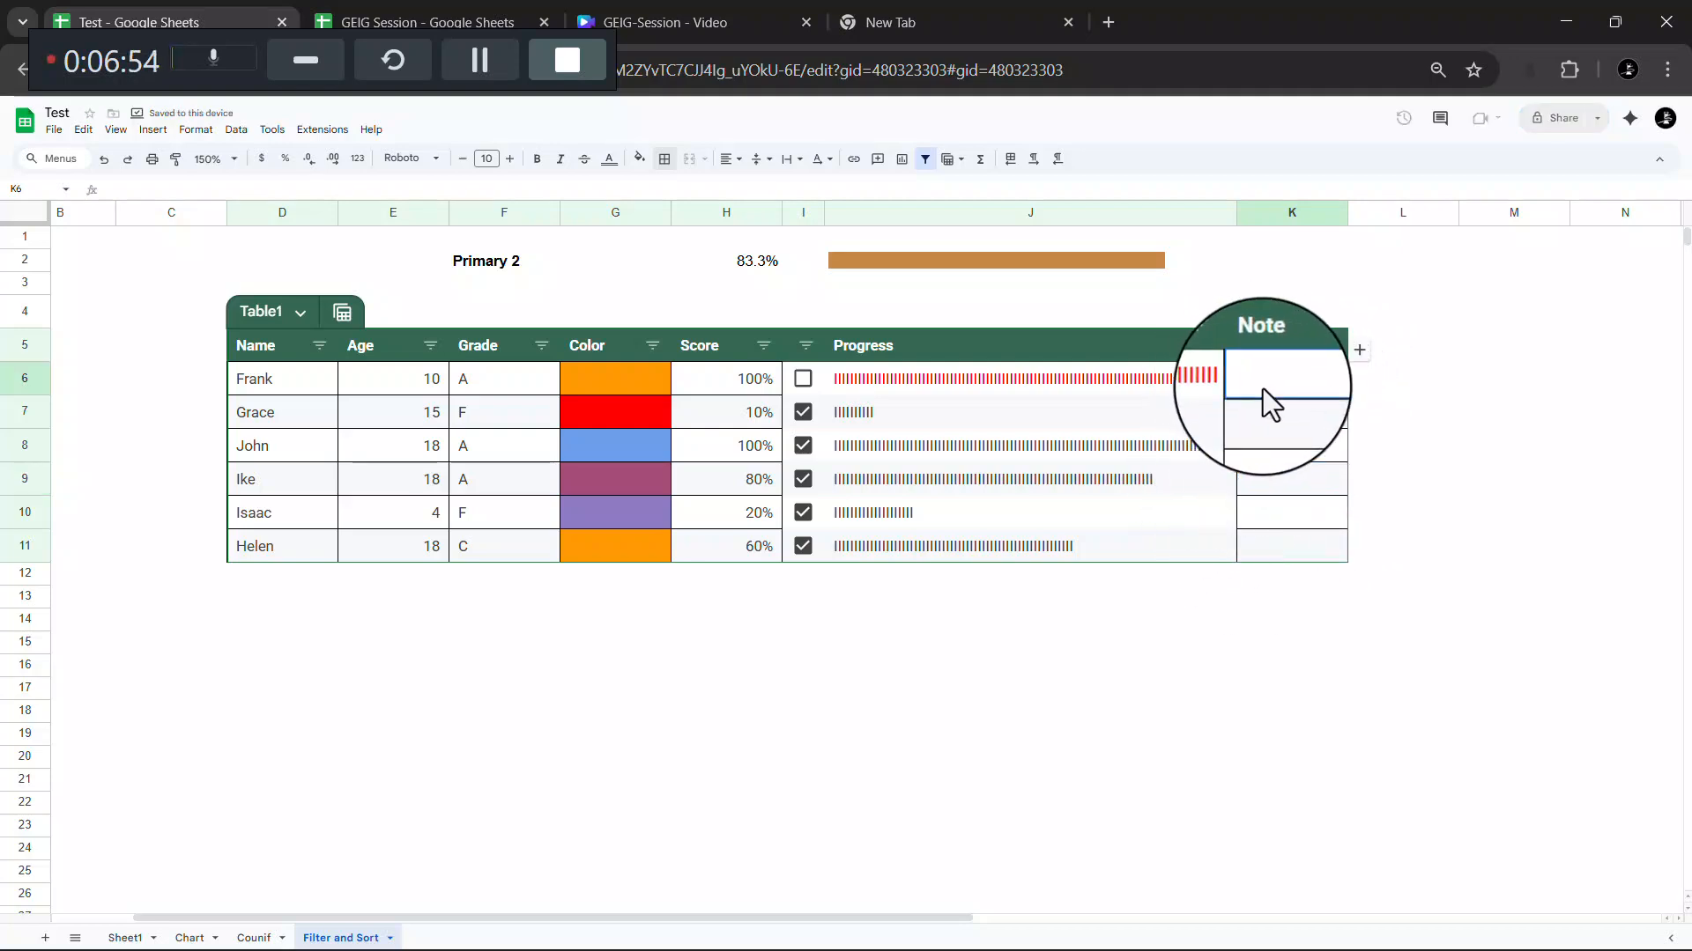
text(xjgjcjjh)
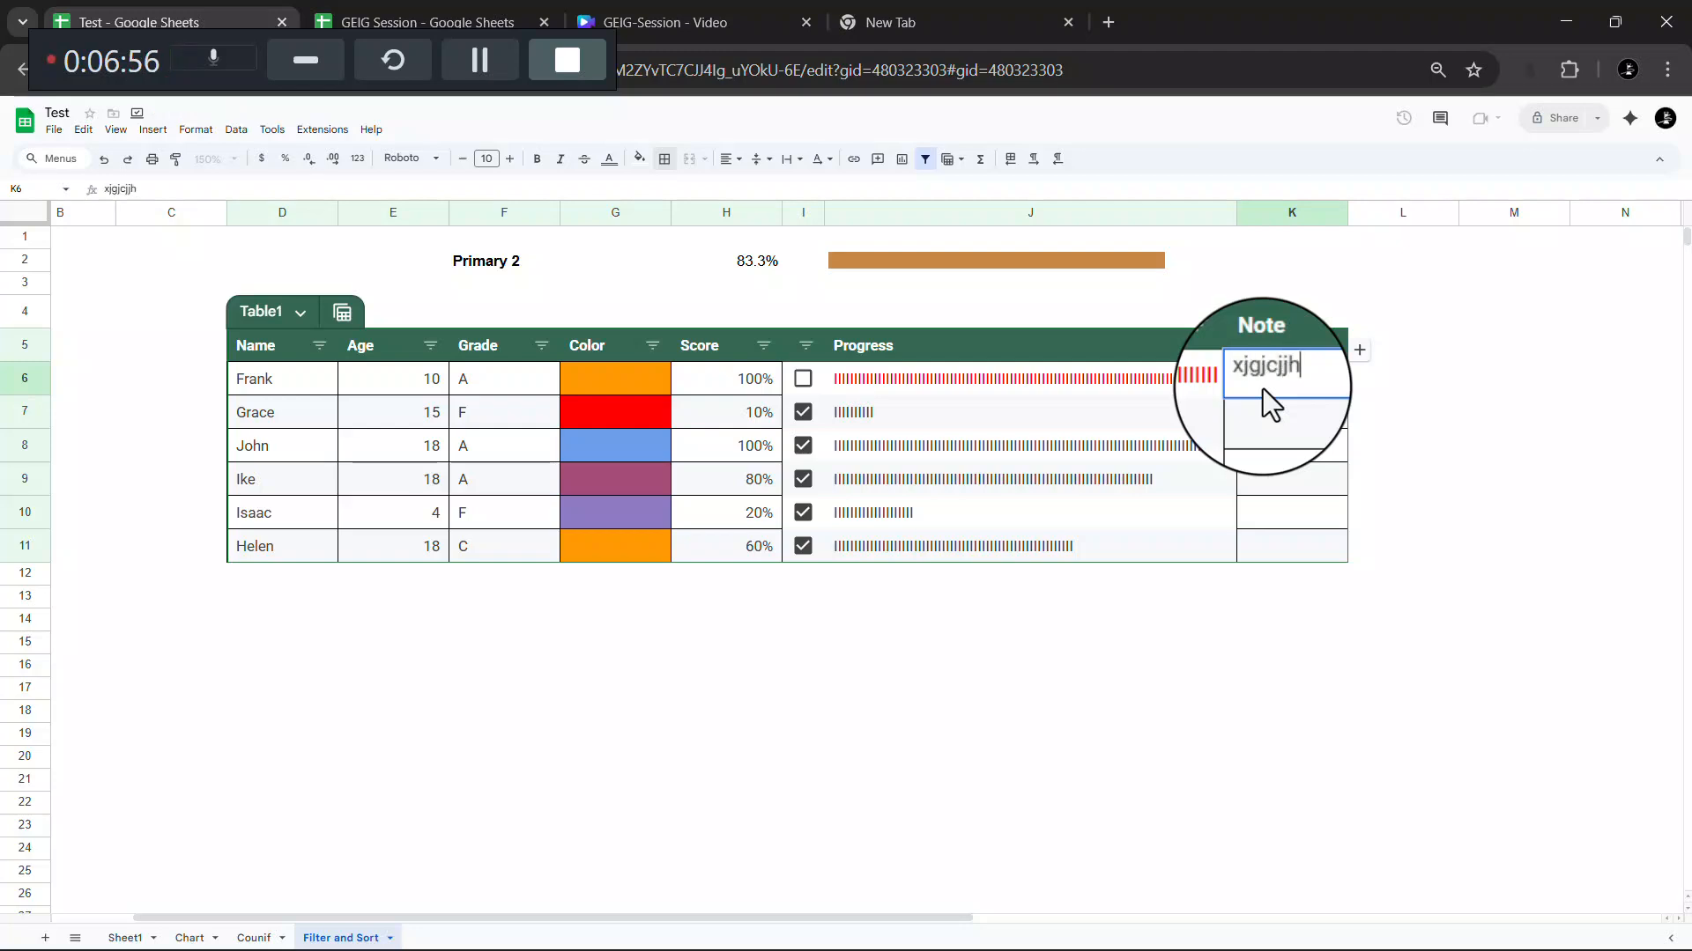
click(1360, 350)
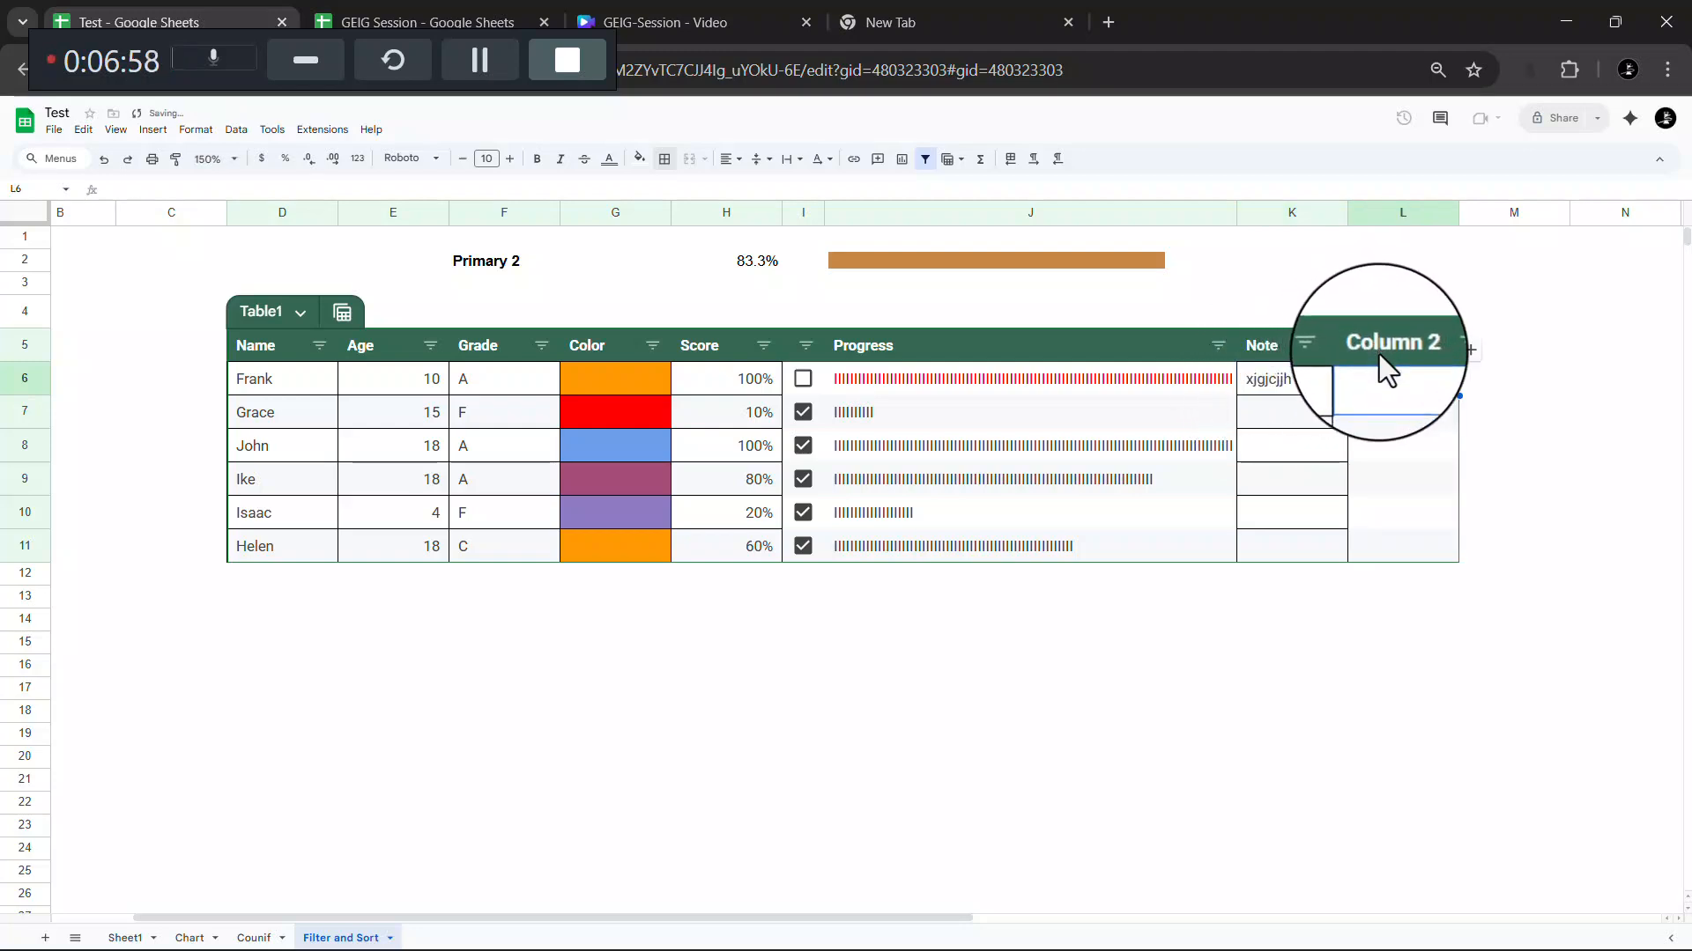
click(1379, 349)
double_click(1380, 349)
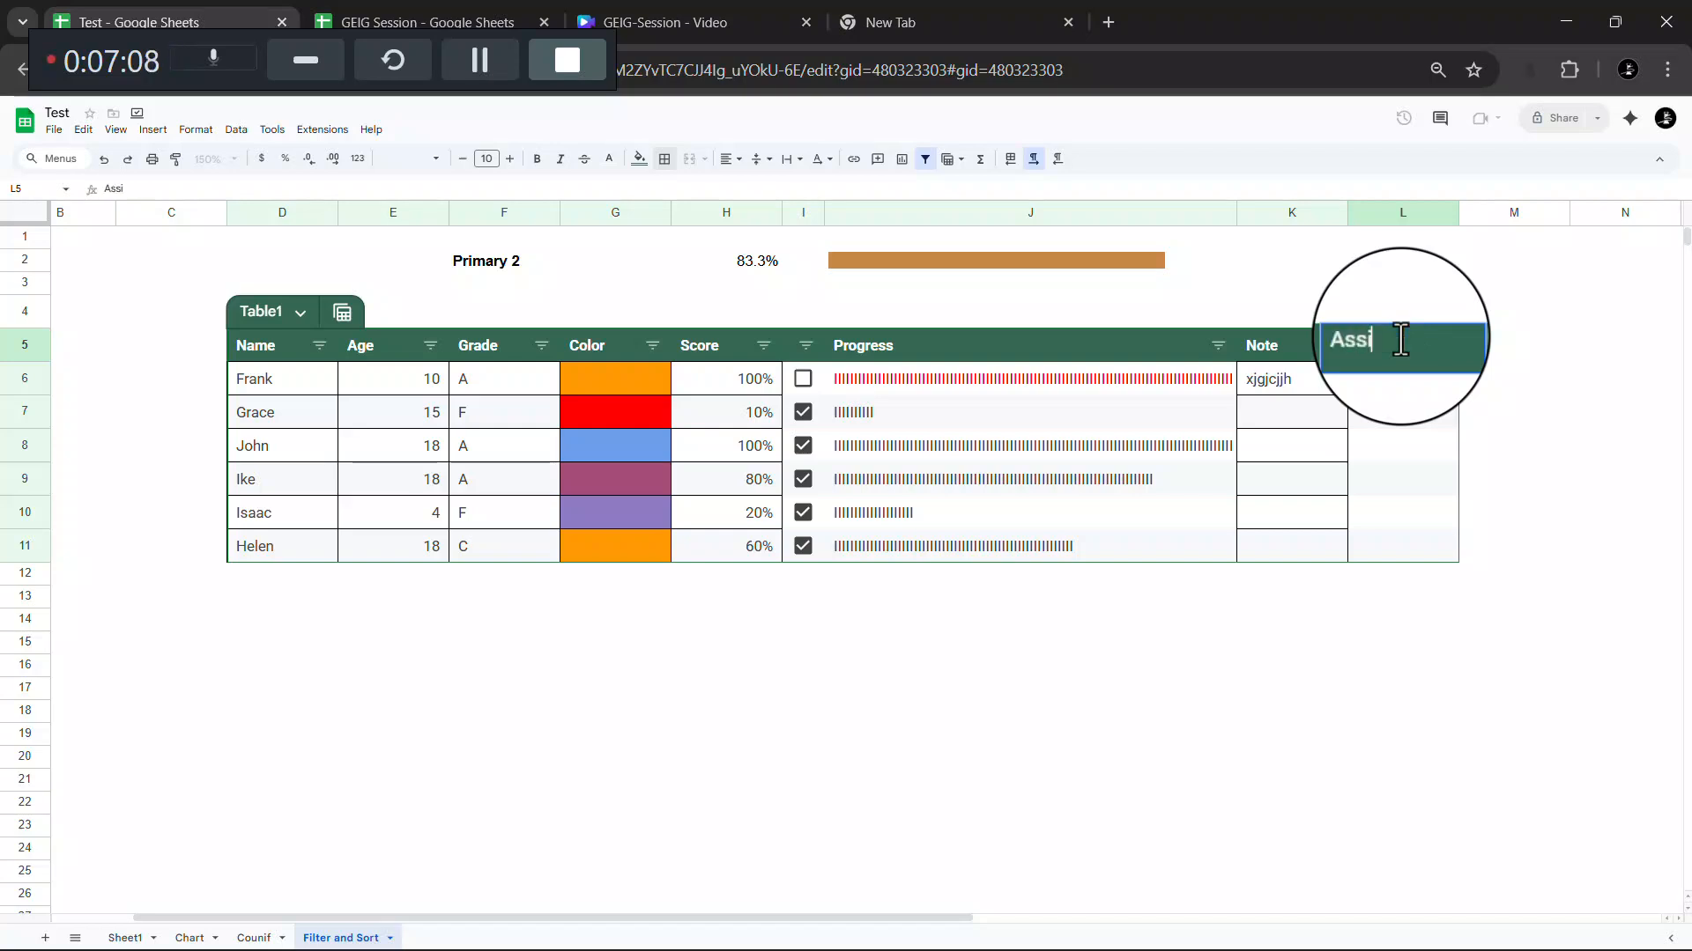
click(1561, 402)
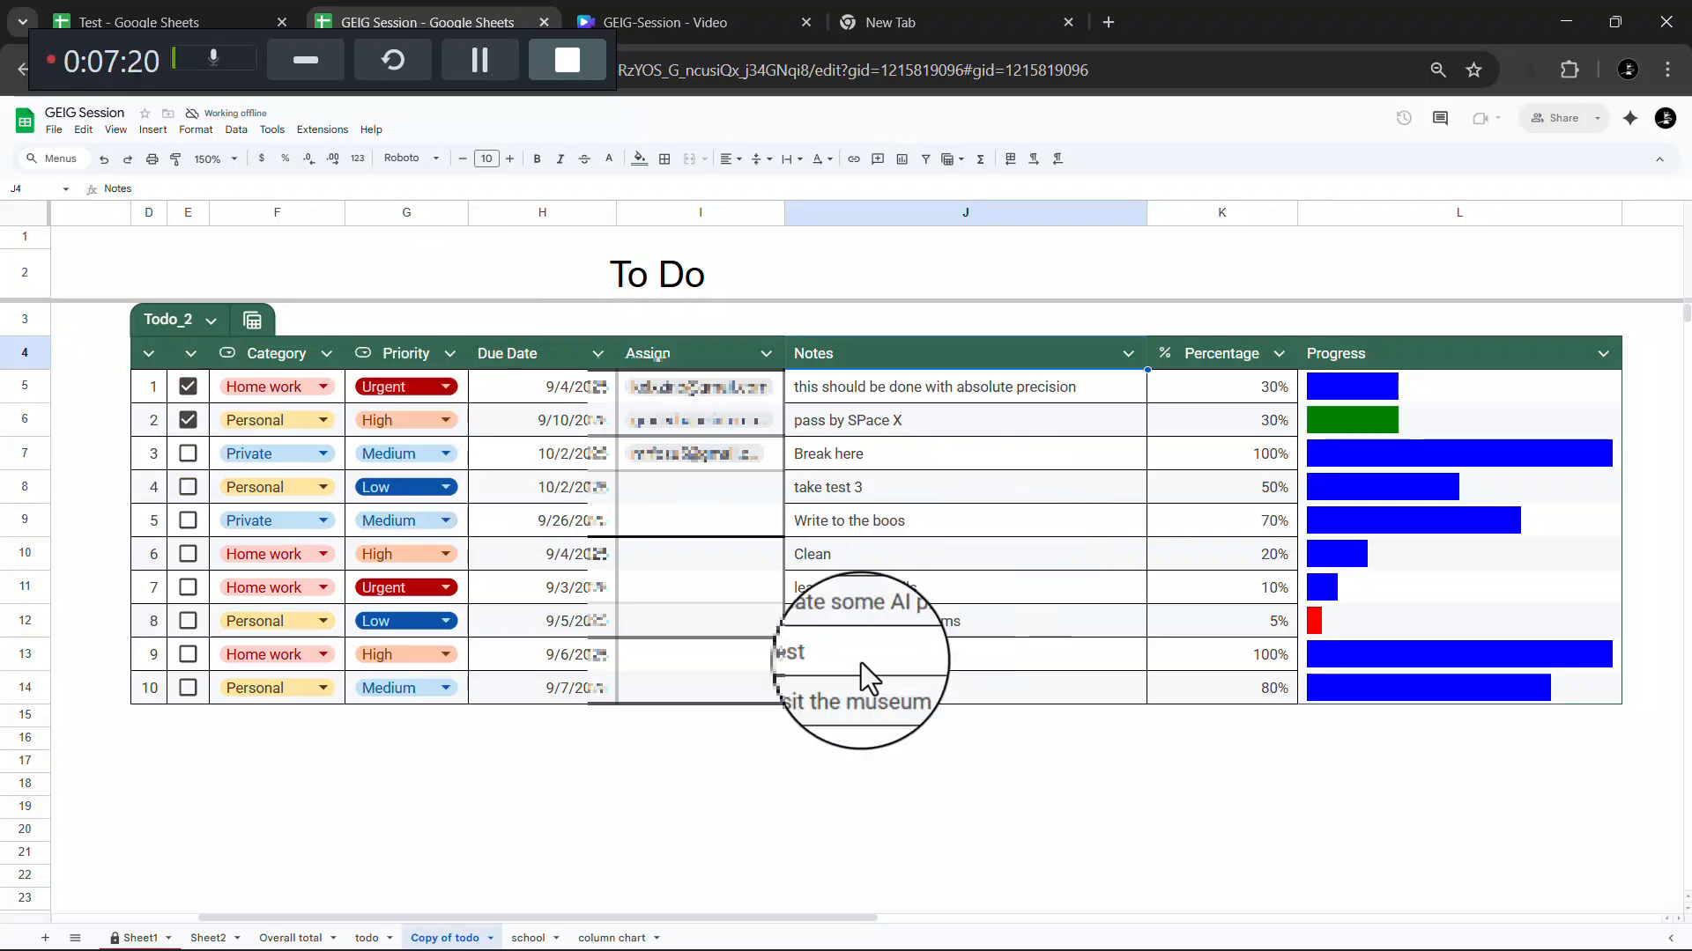
Step: Compare the columns of the GEIG Session to-do table with those of the Test spreadsheet's table
scroll(975, 507, right, 3)
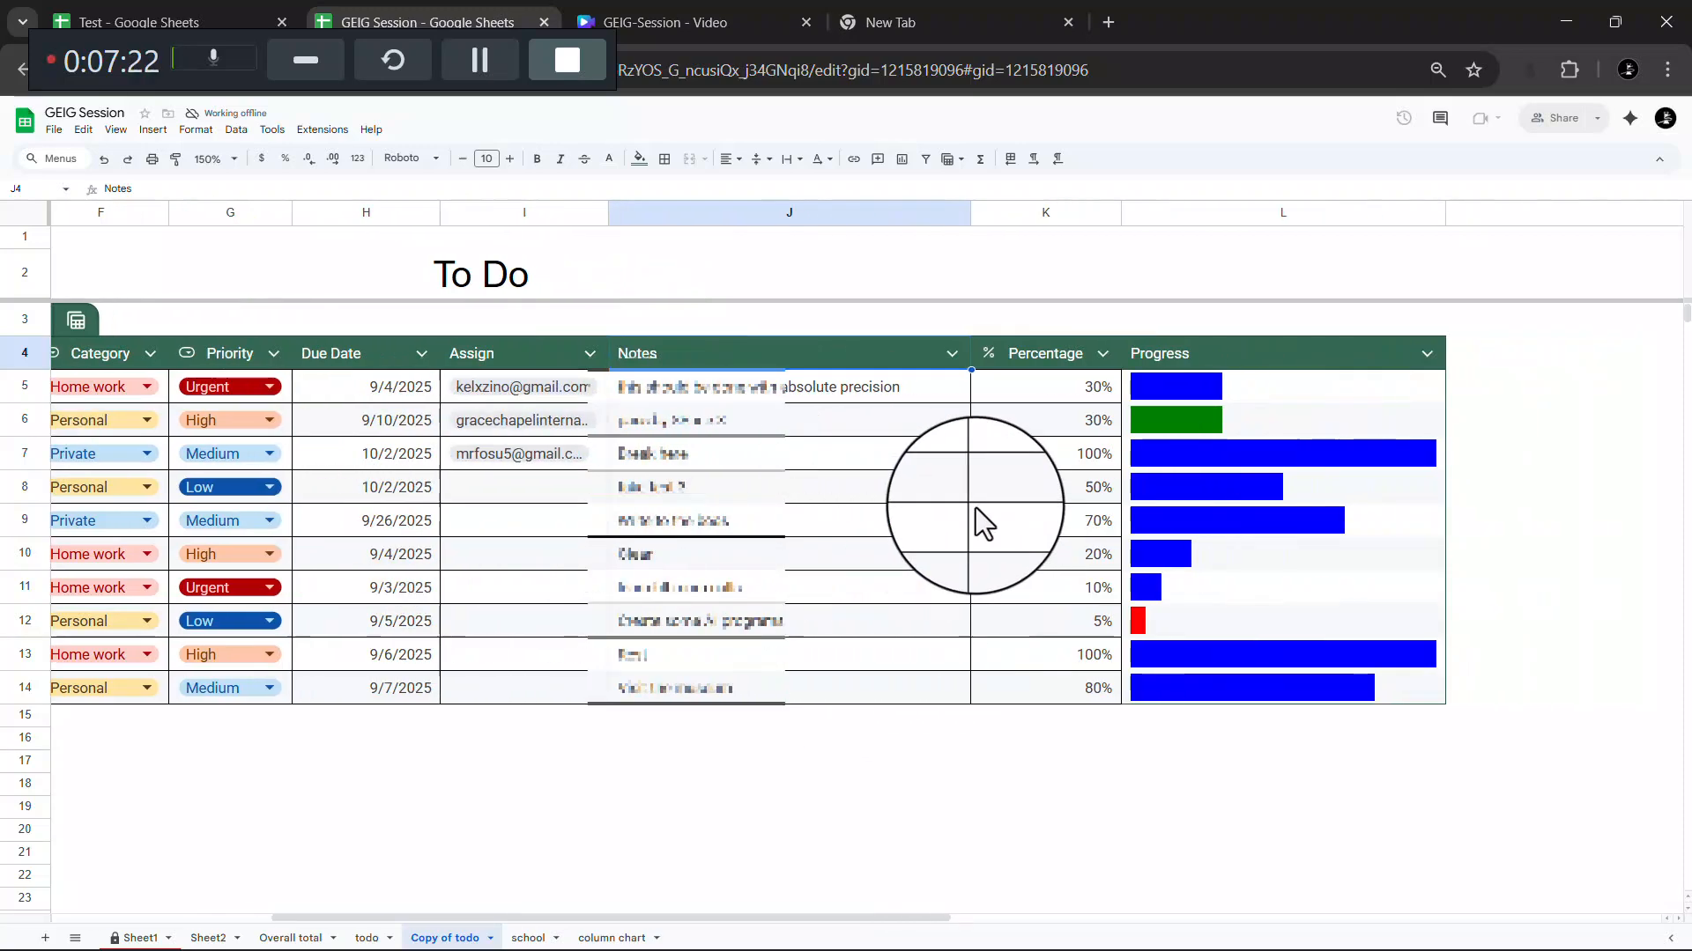
click(183, 7)
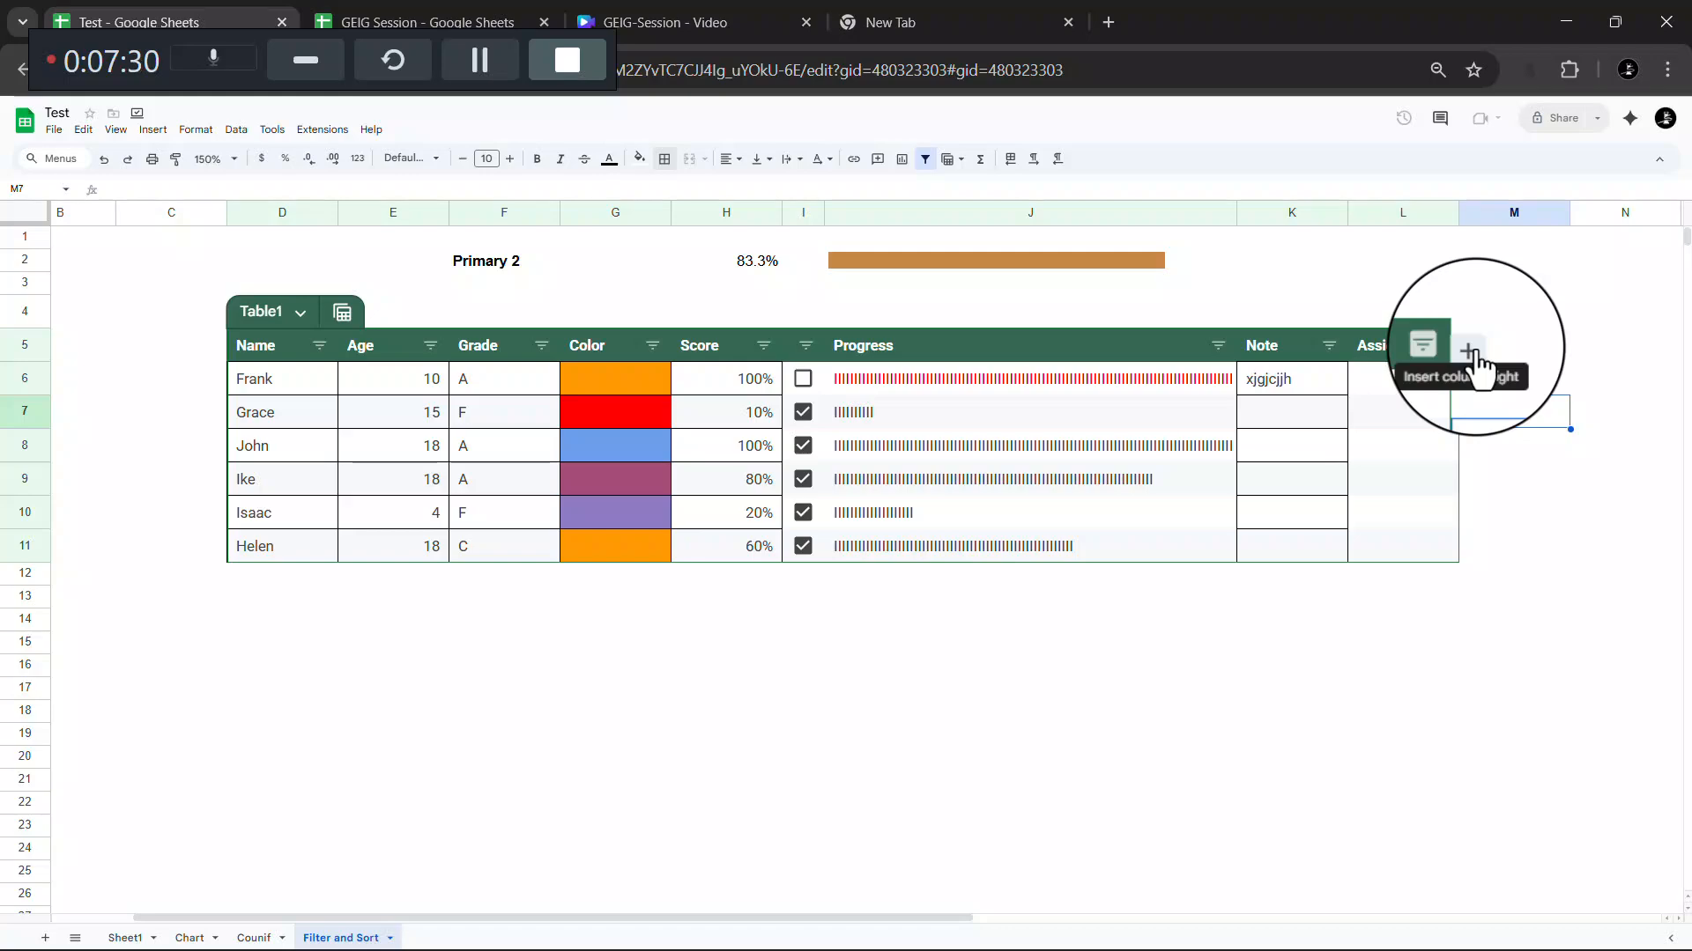
click(405, 18)
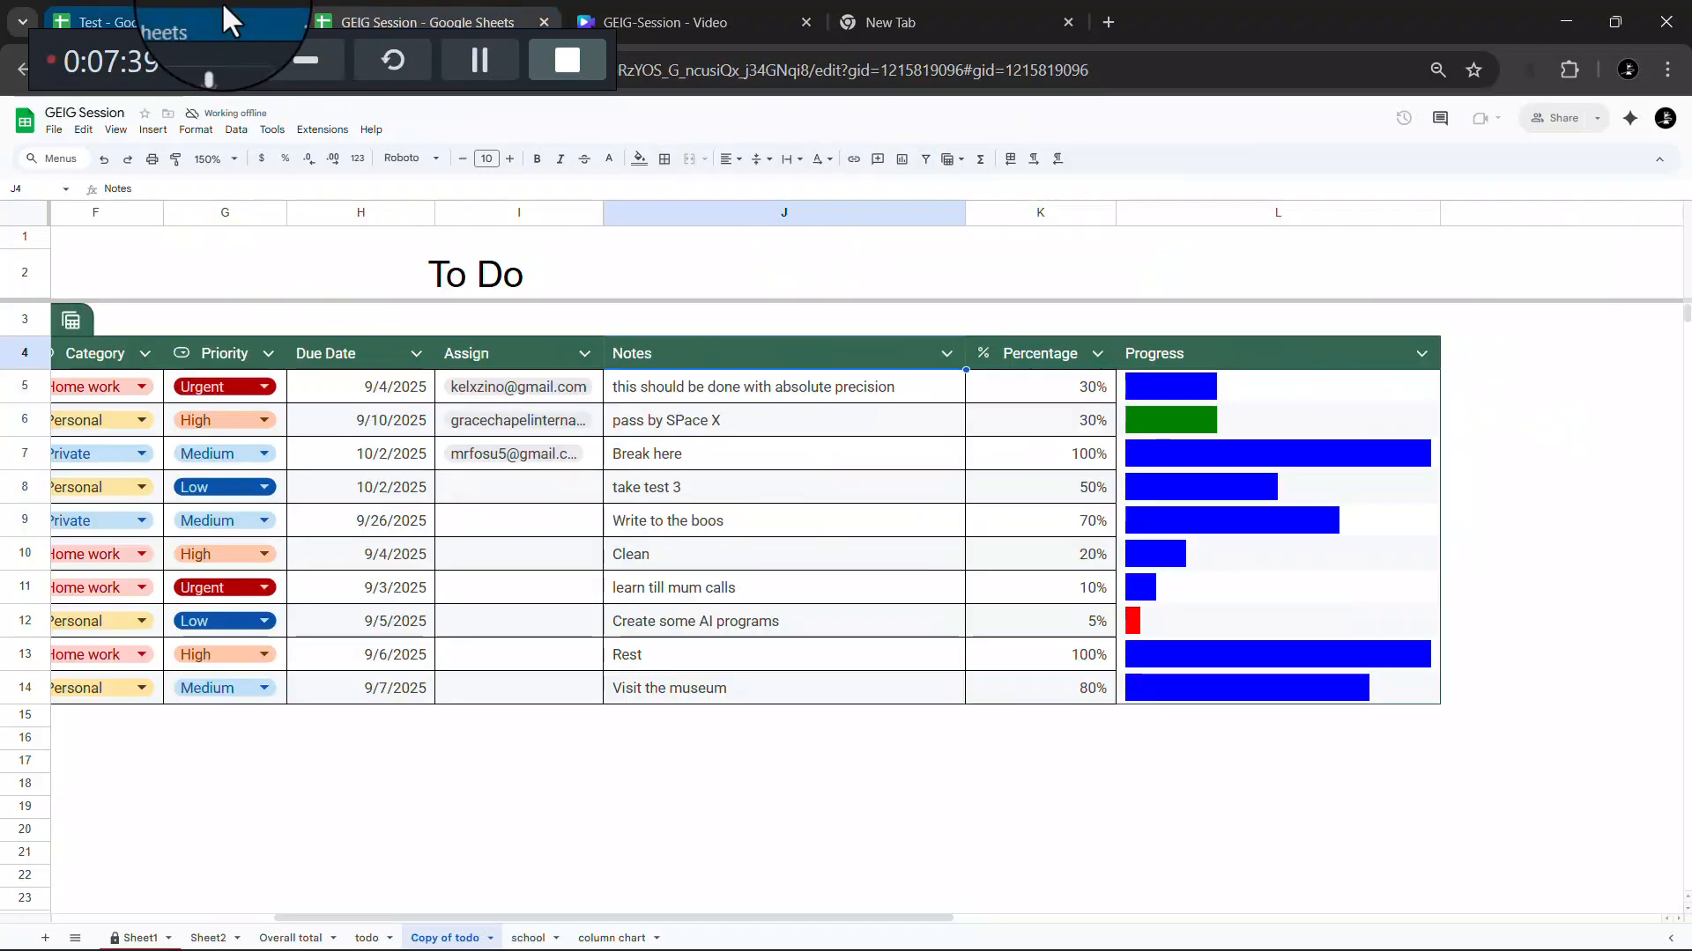
Step: Switch to the Test spreadsheet, insert a table column after Assign with the header Progress 2, and widen it to fit progress bars
click(220, 5)
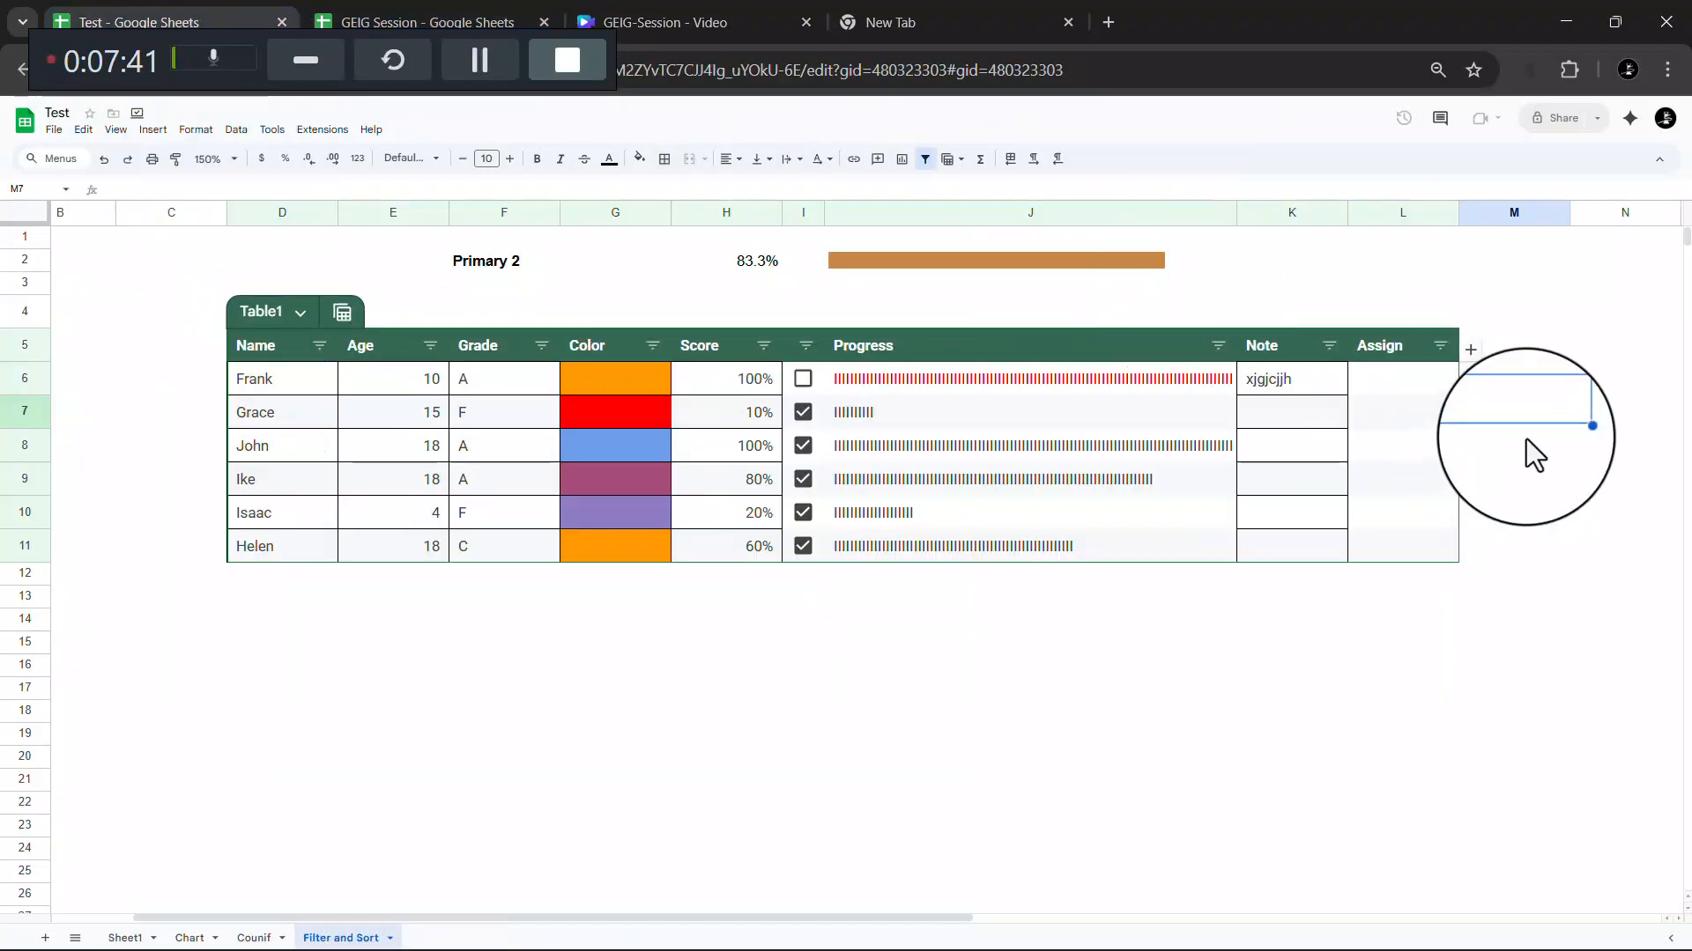
scroll(1499, 421, right, 3)
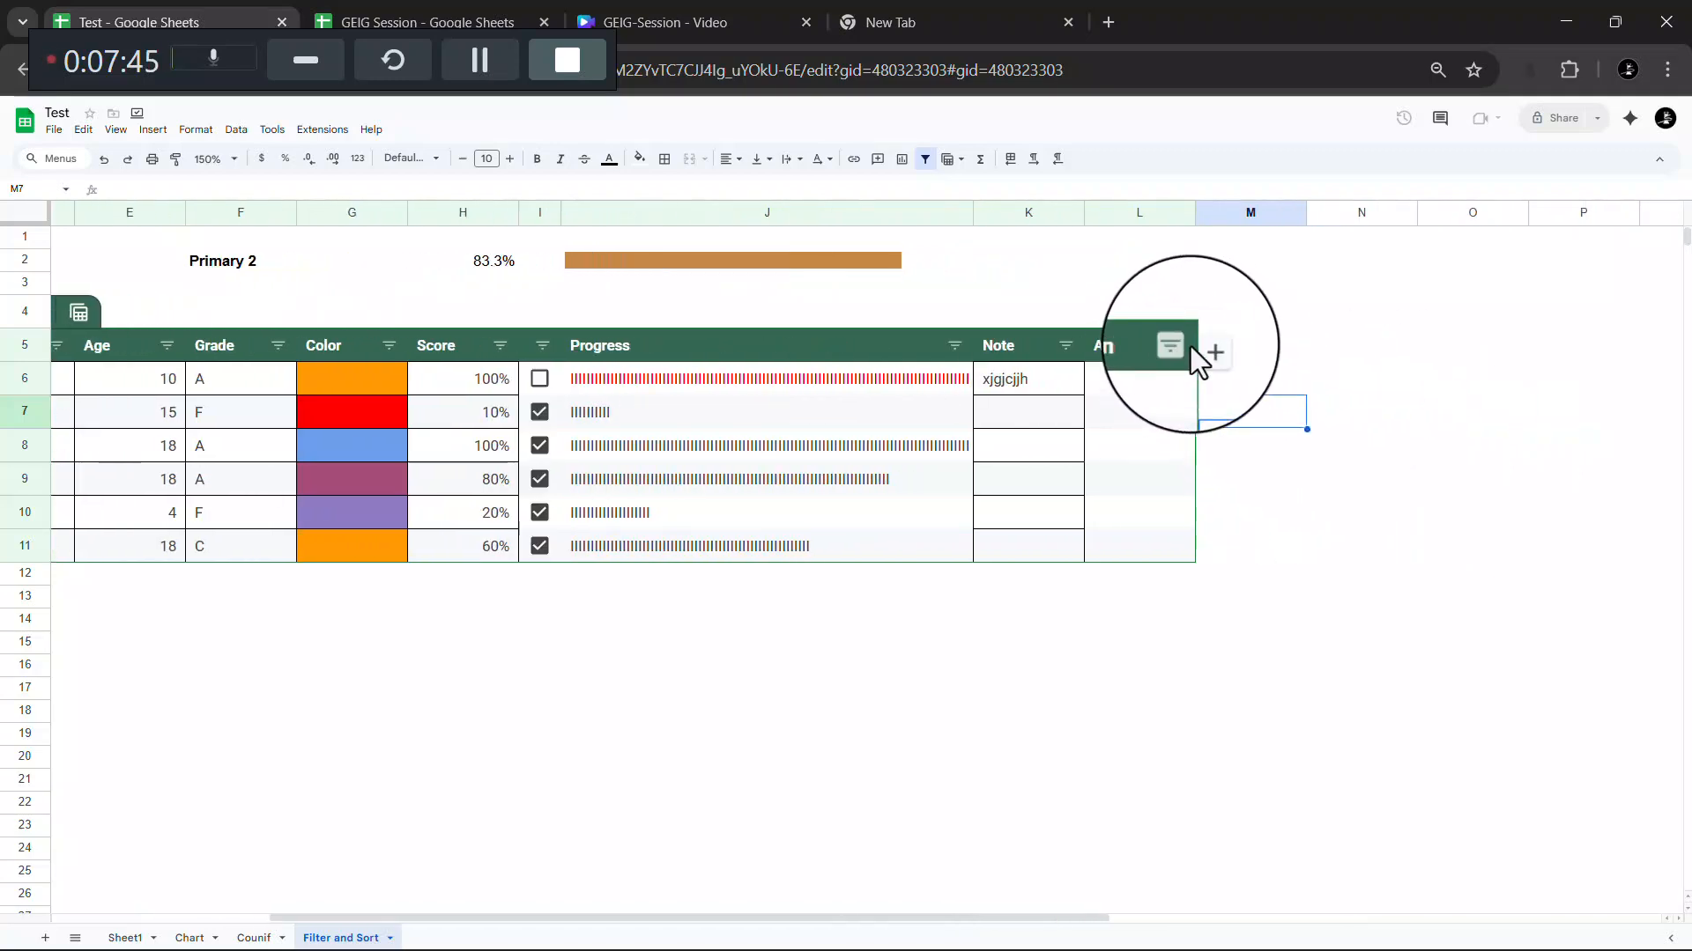
click(1217, 352)
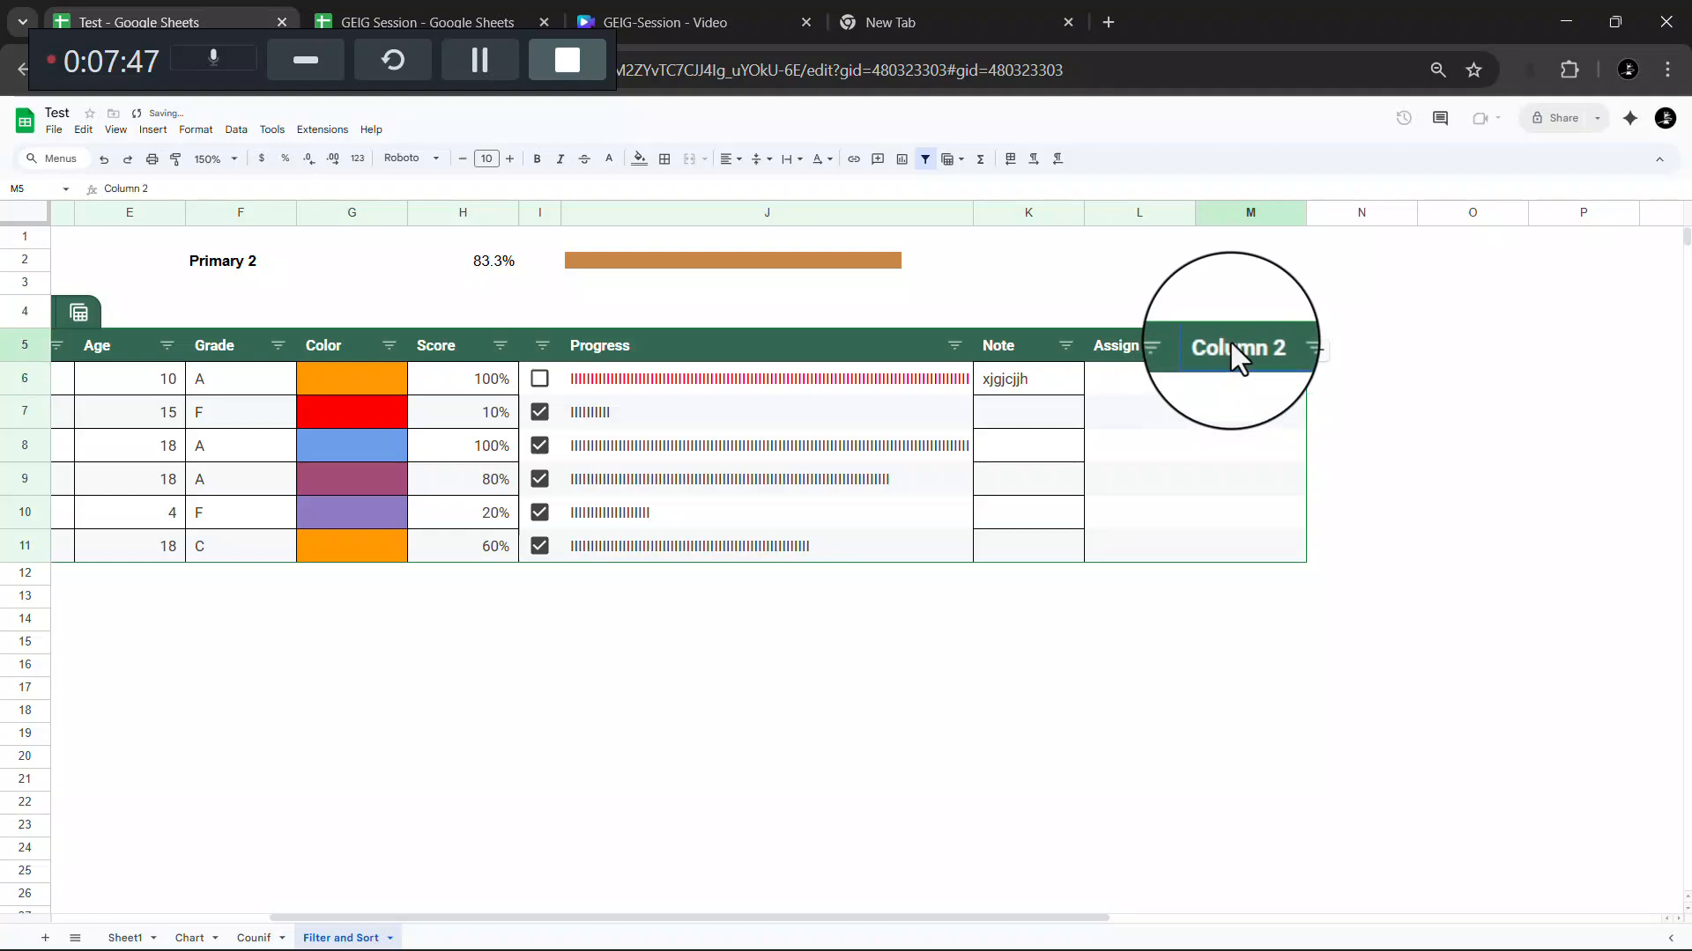
double_click(1230, 342)
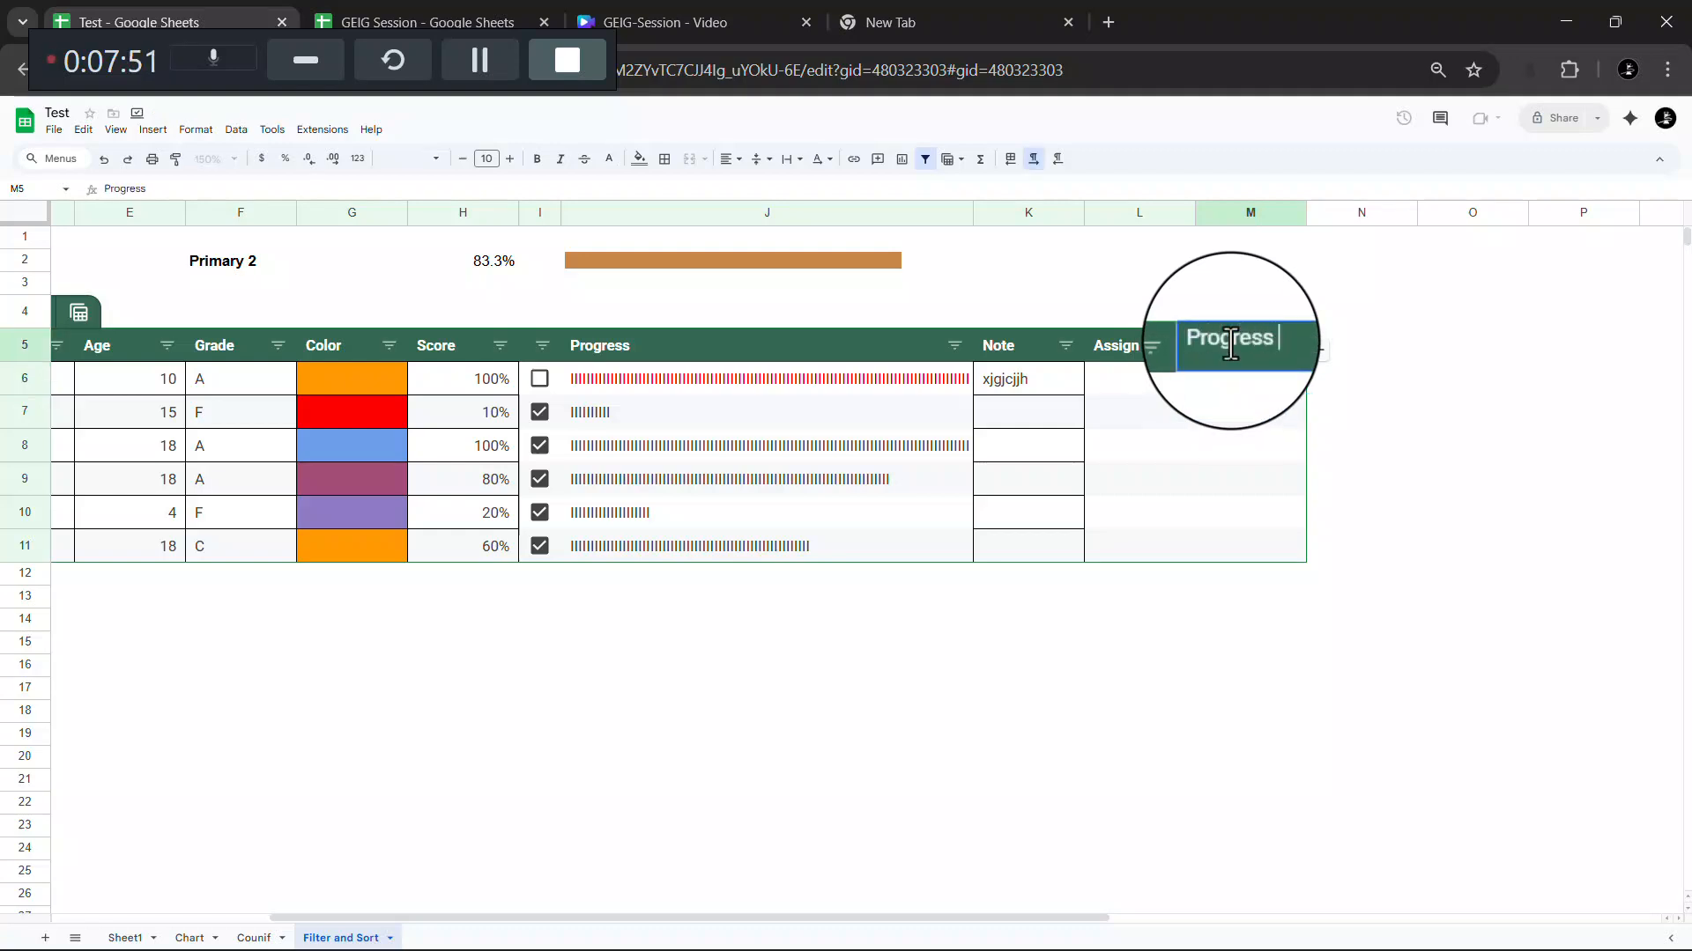
click(1442, 388)
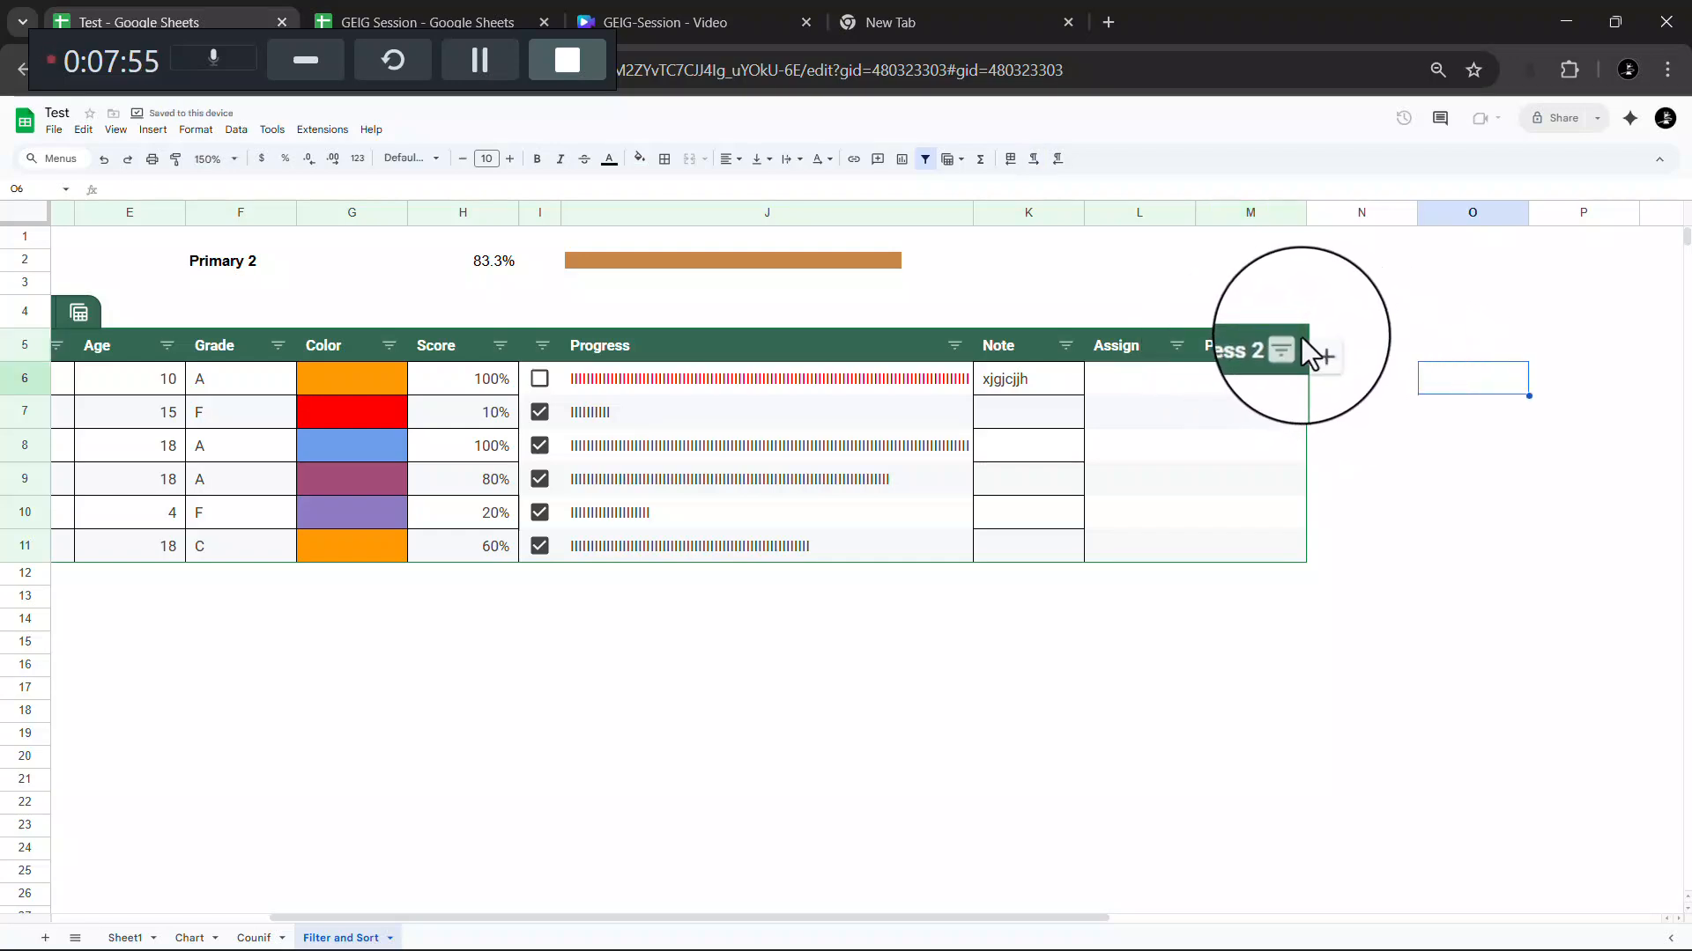
drag(1307, 213, 1540, 219)
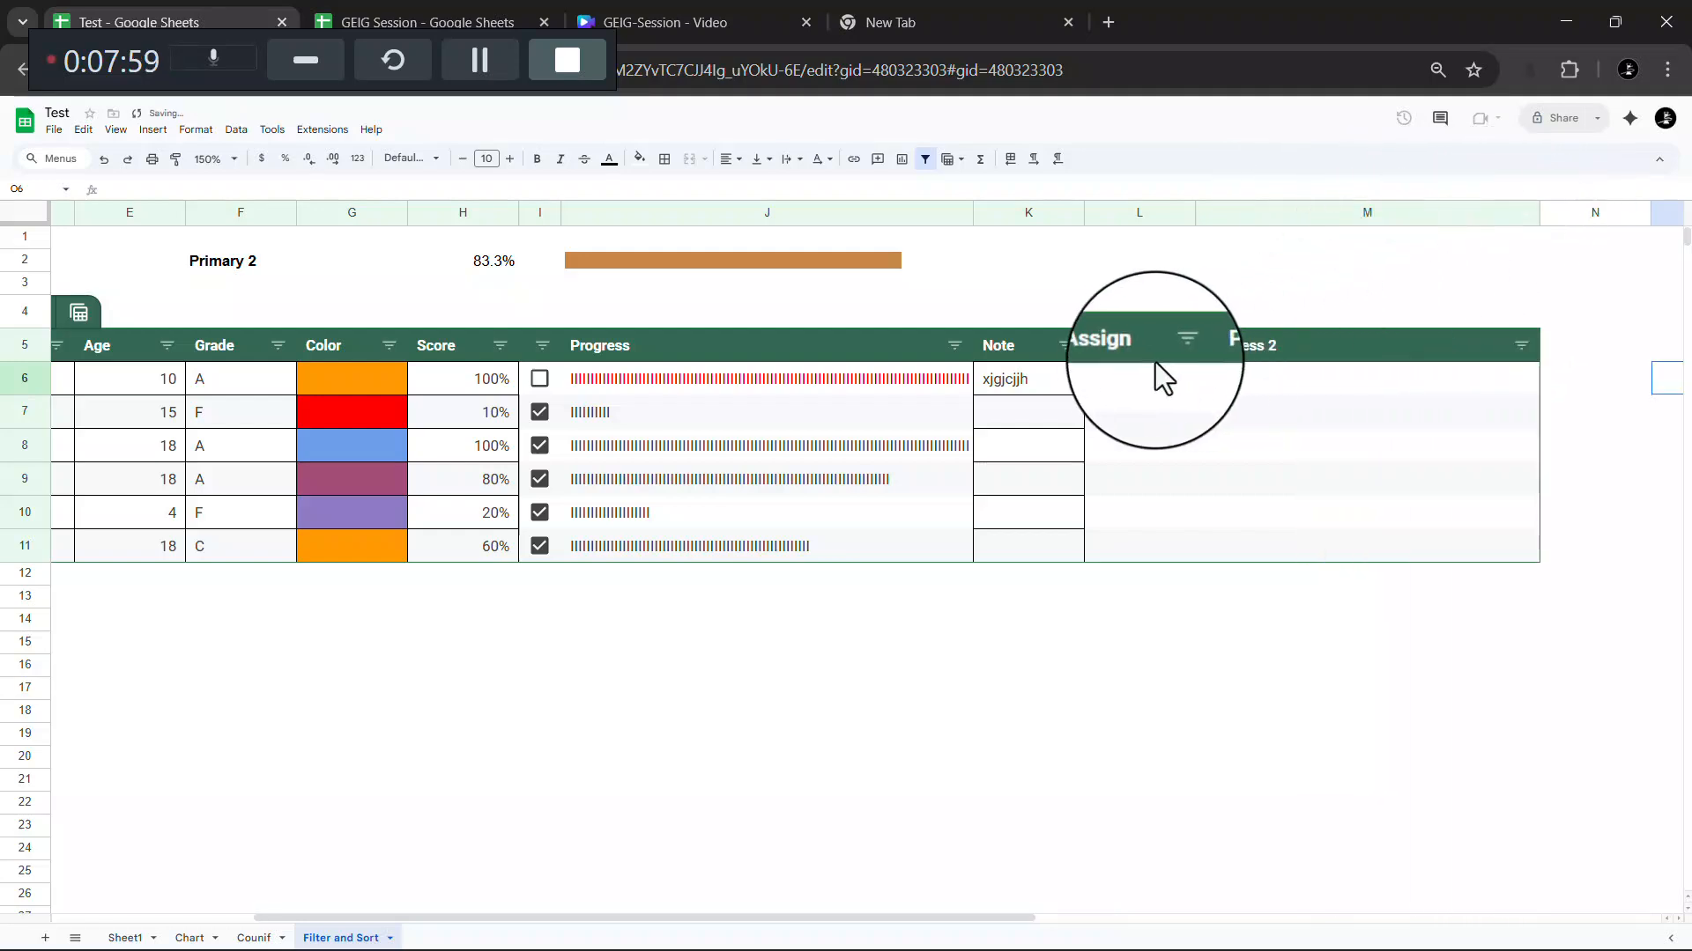
Step: Look at the Counif sheet and inspect the overall progress formulas in J2 and H2 of the Filter and Sort sheet
click(1241, 383)
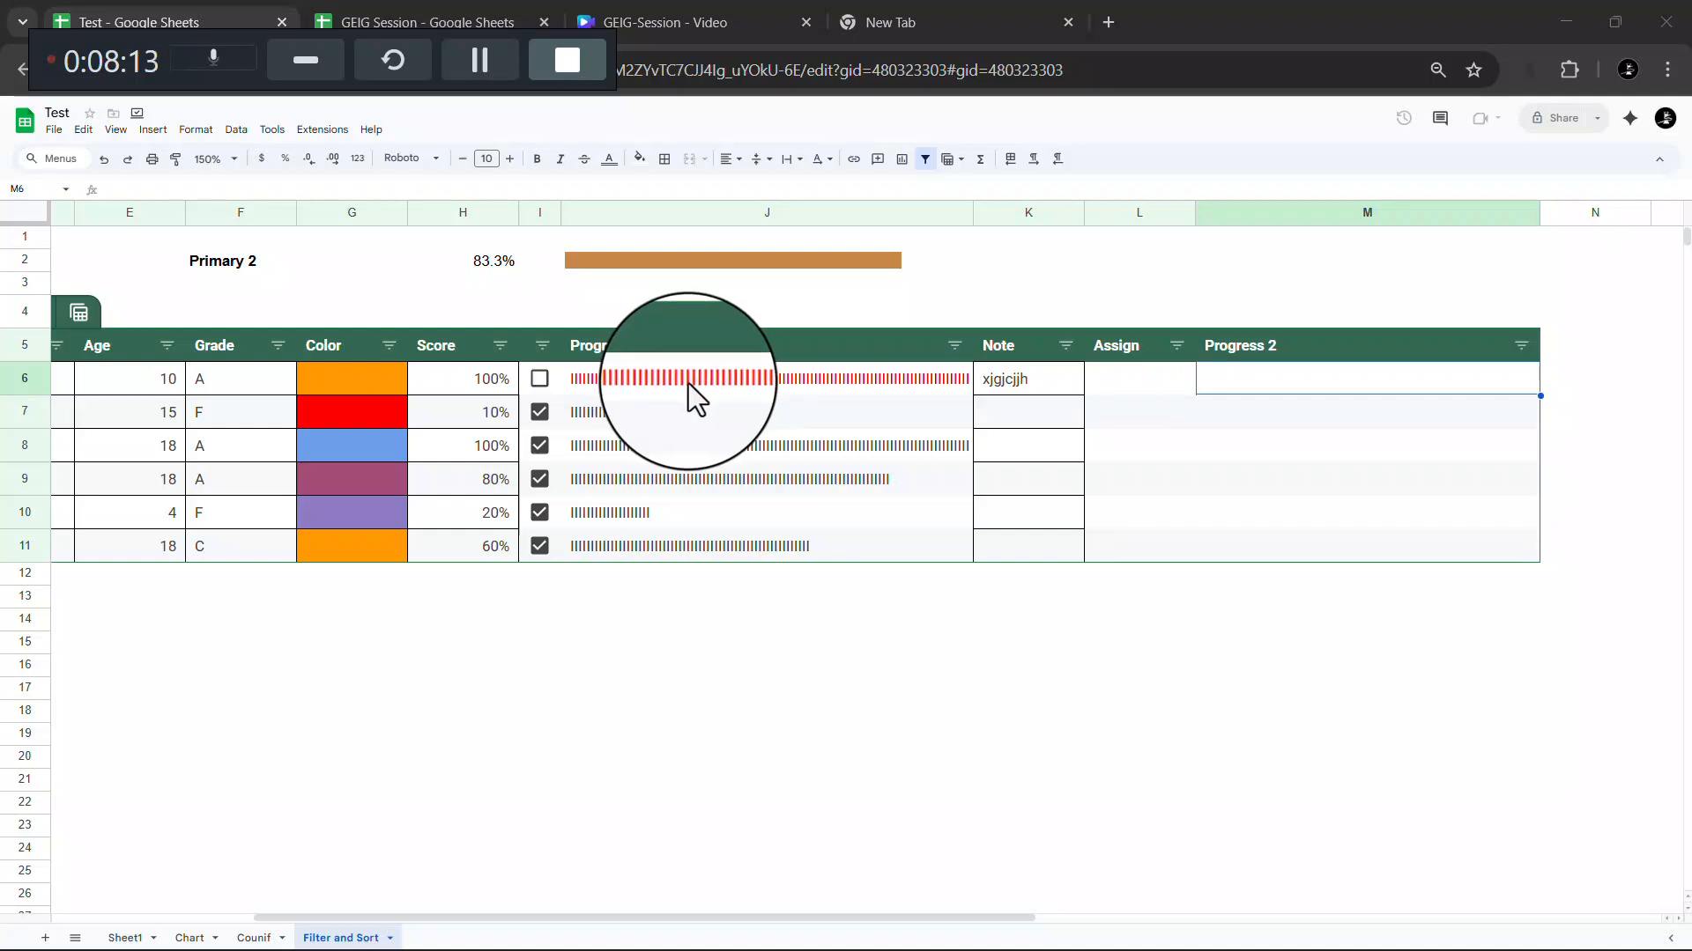
click(240, 939)
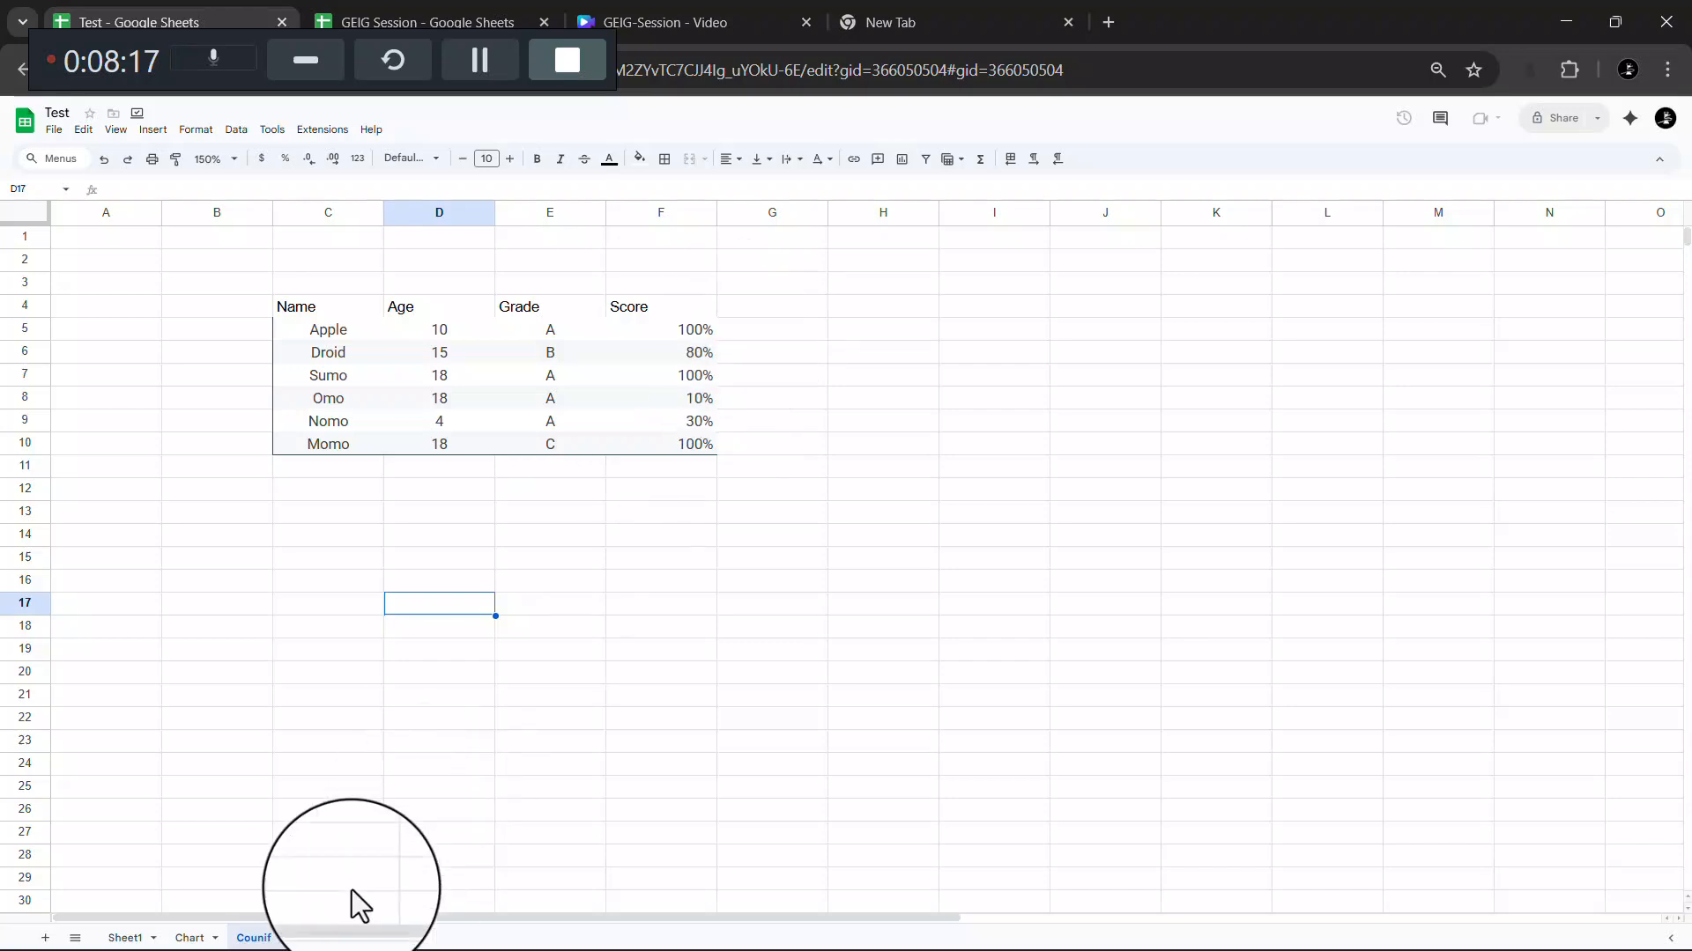
click(344, 938)
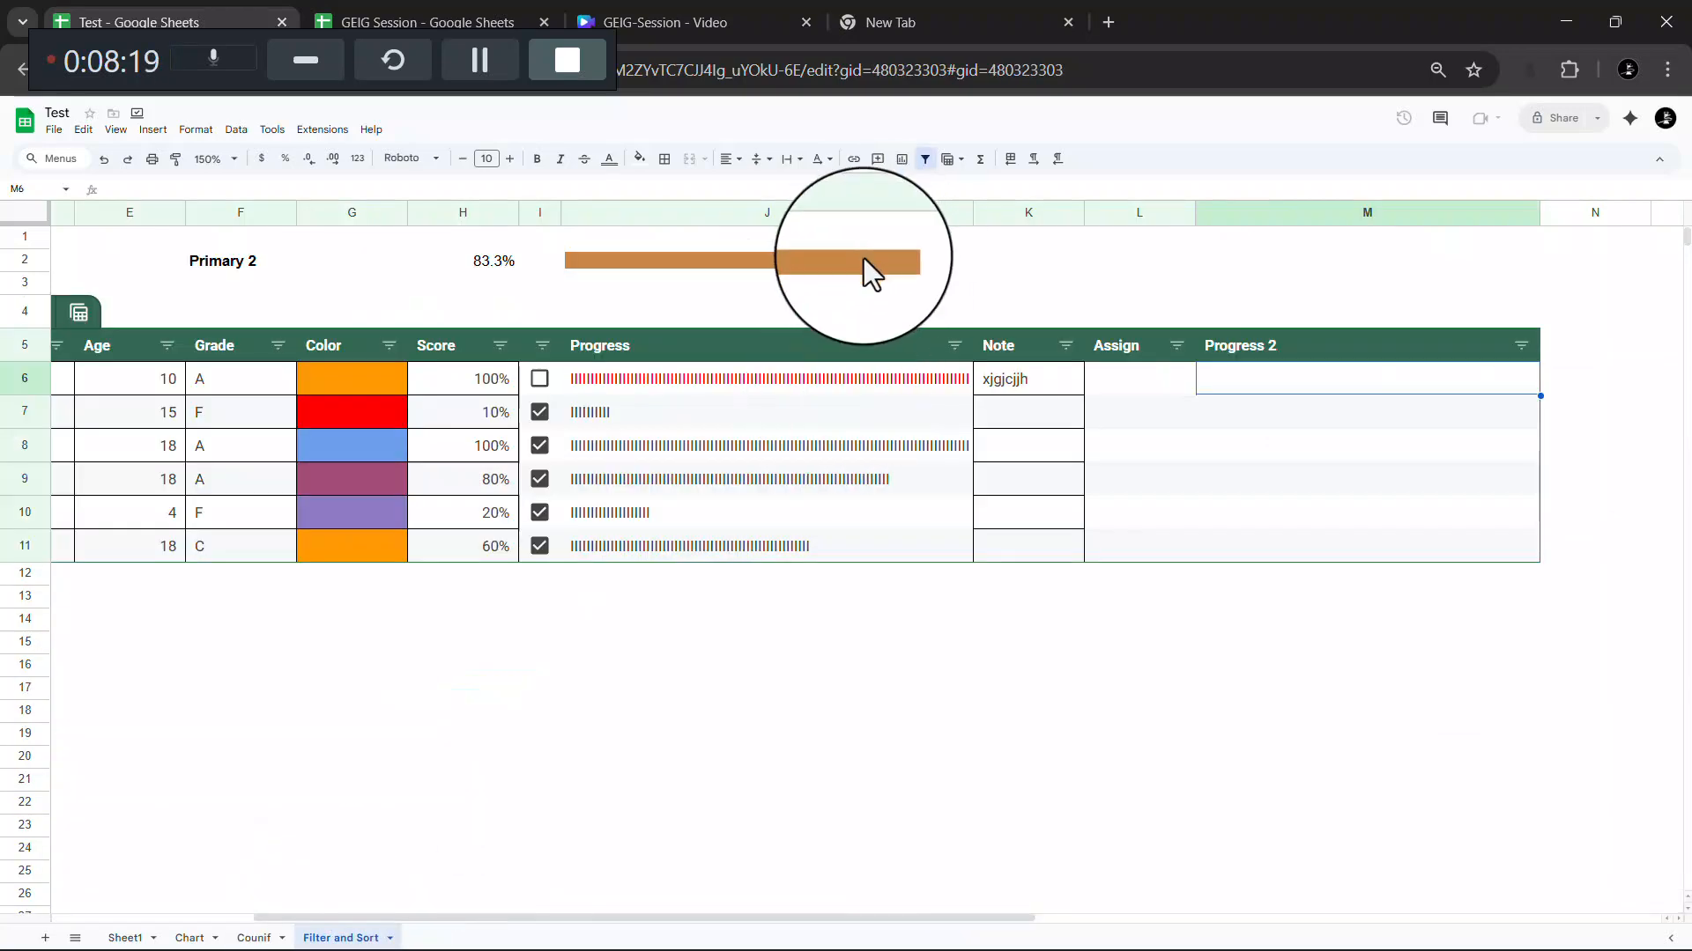
click(864, 259)
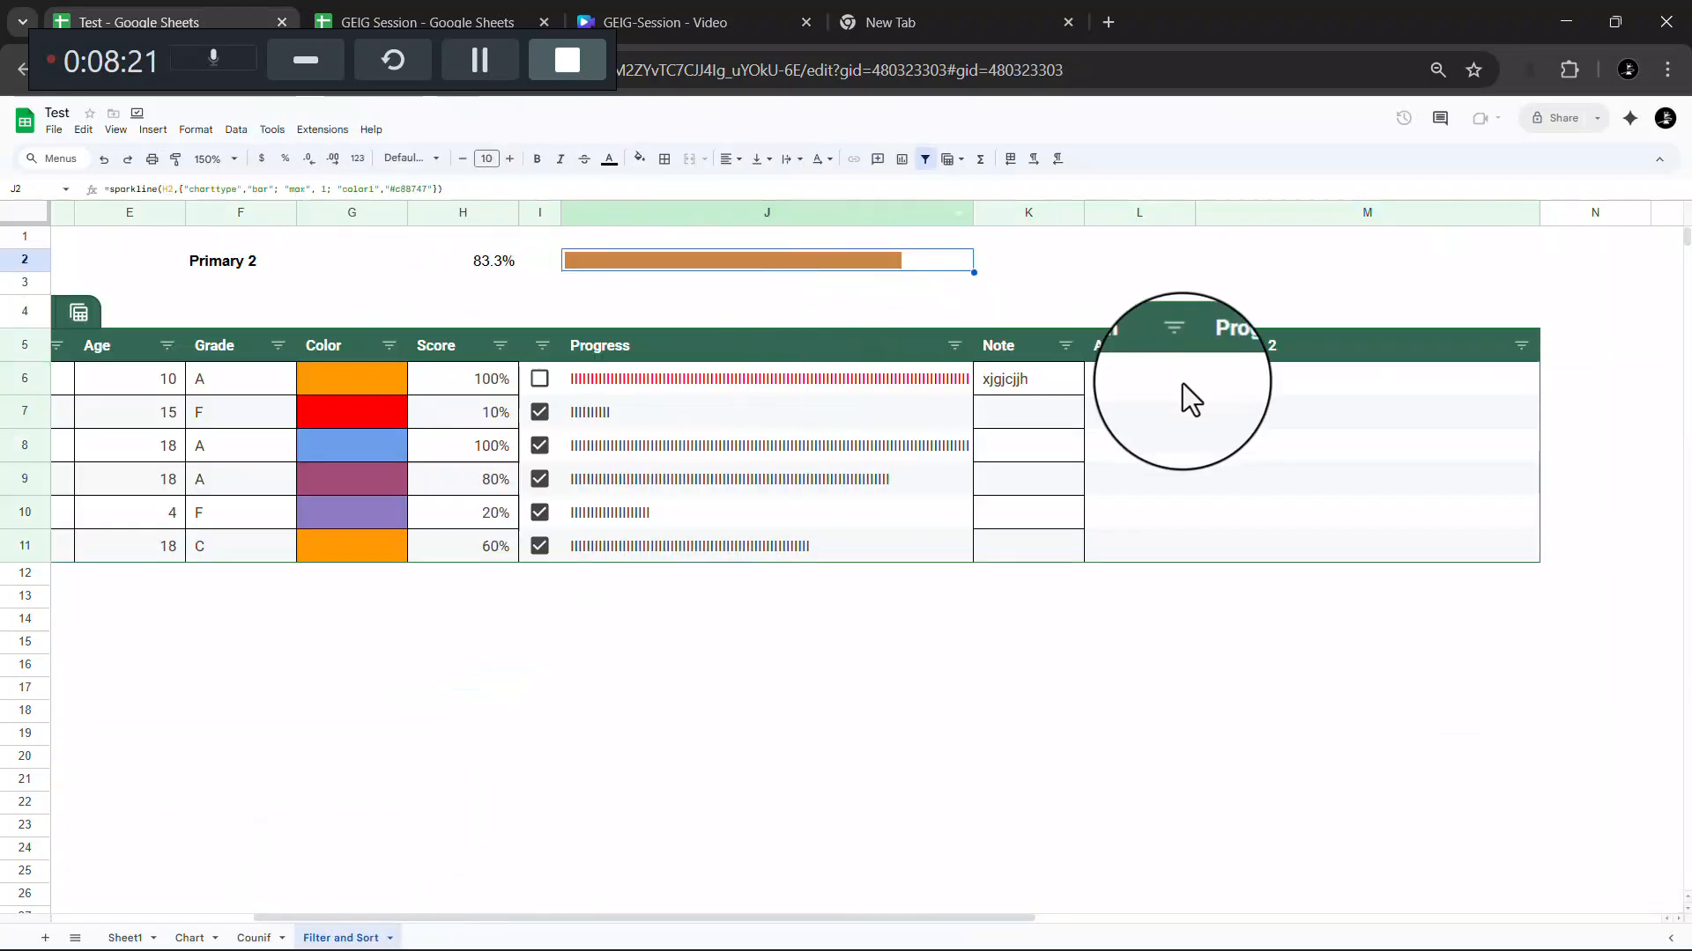
click(1246, 381)
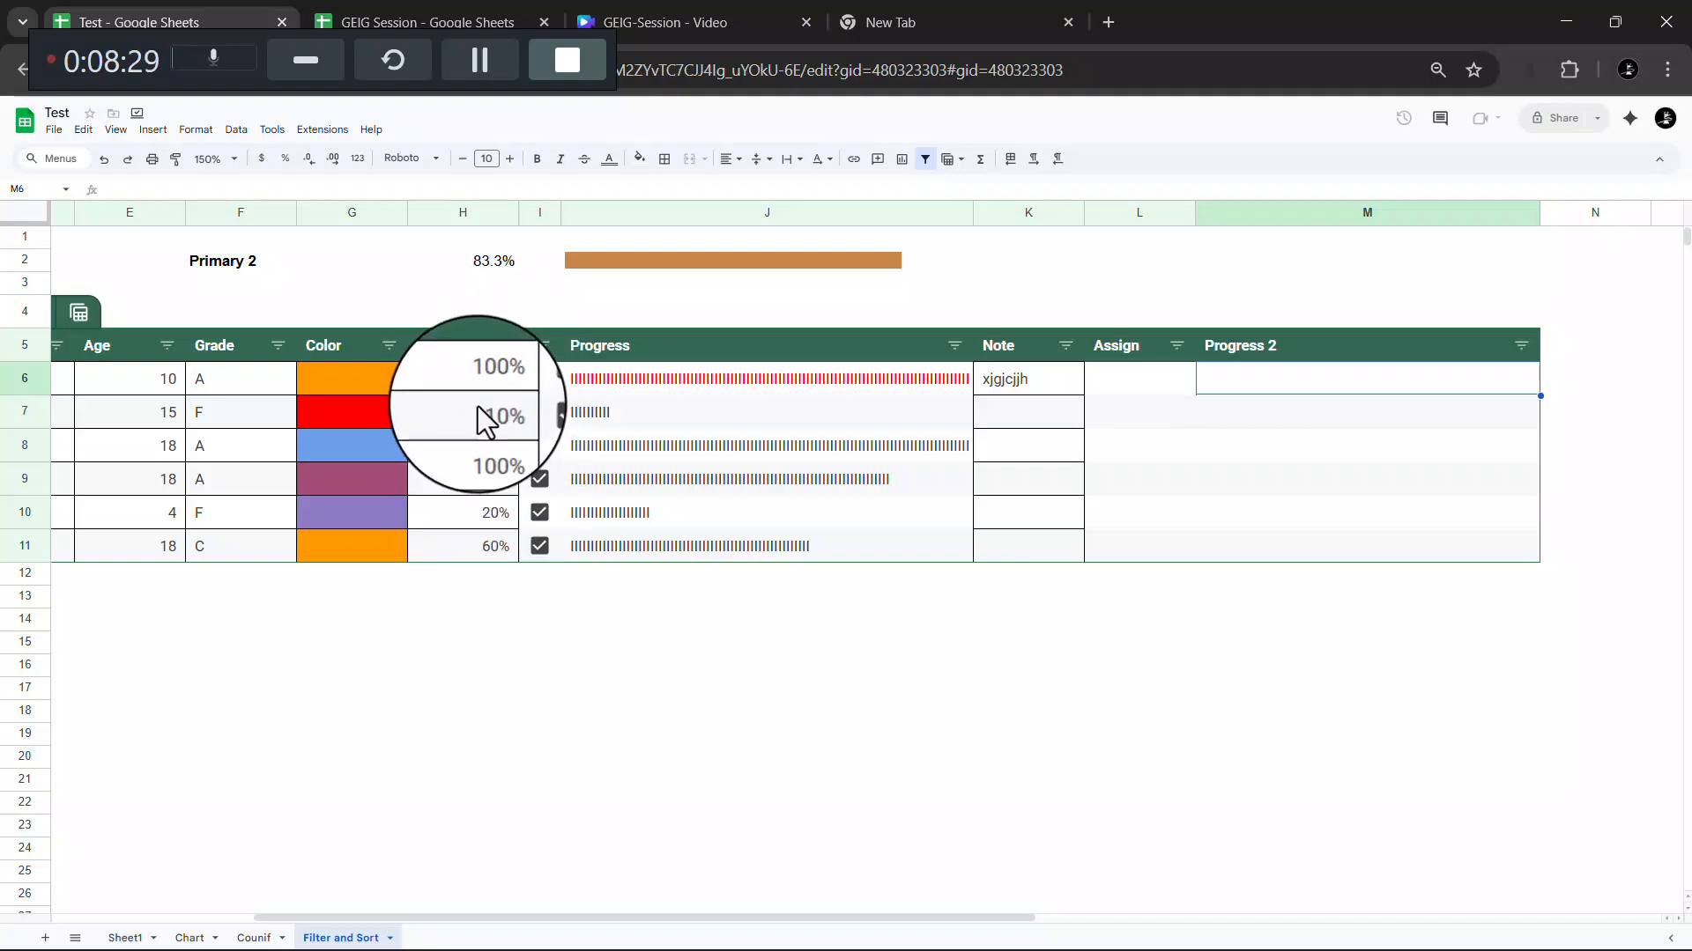
click(680, 261)
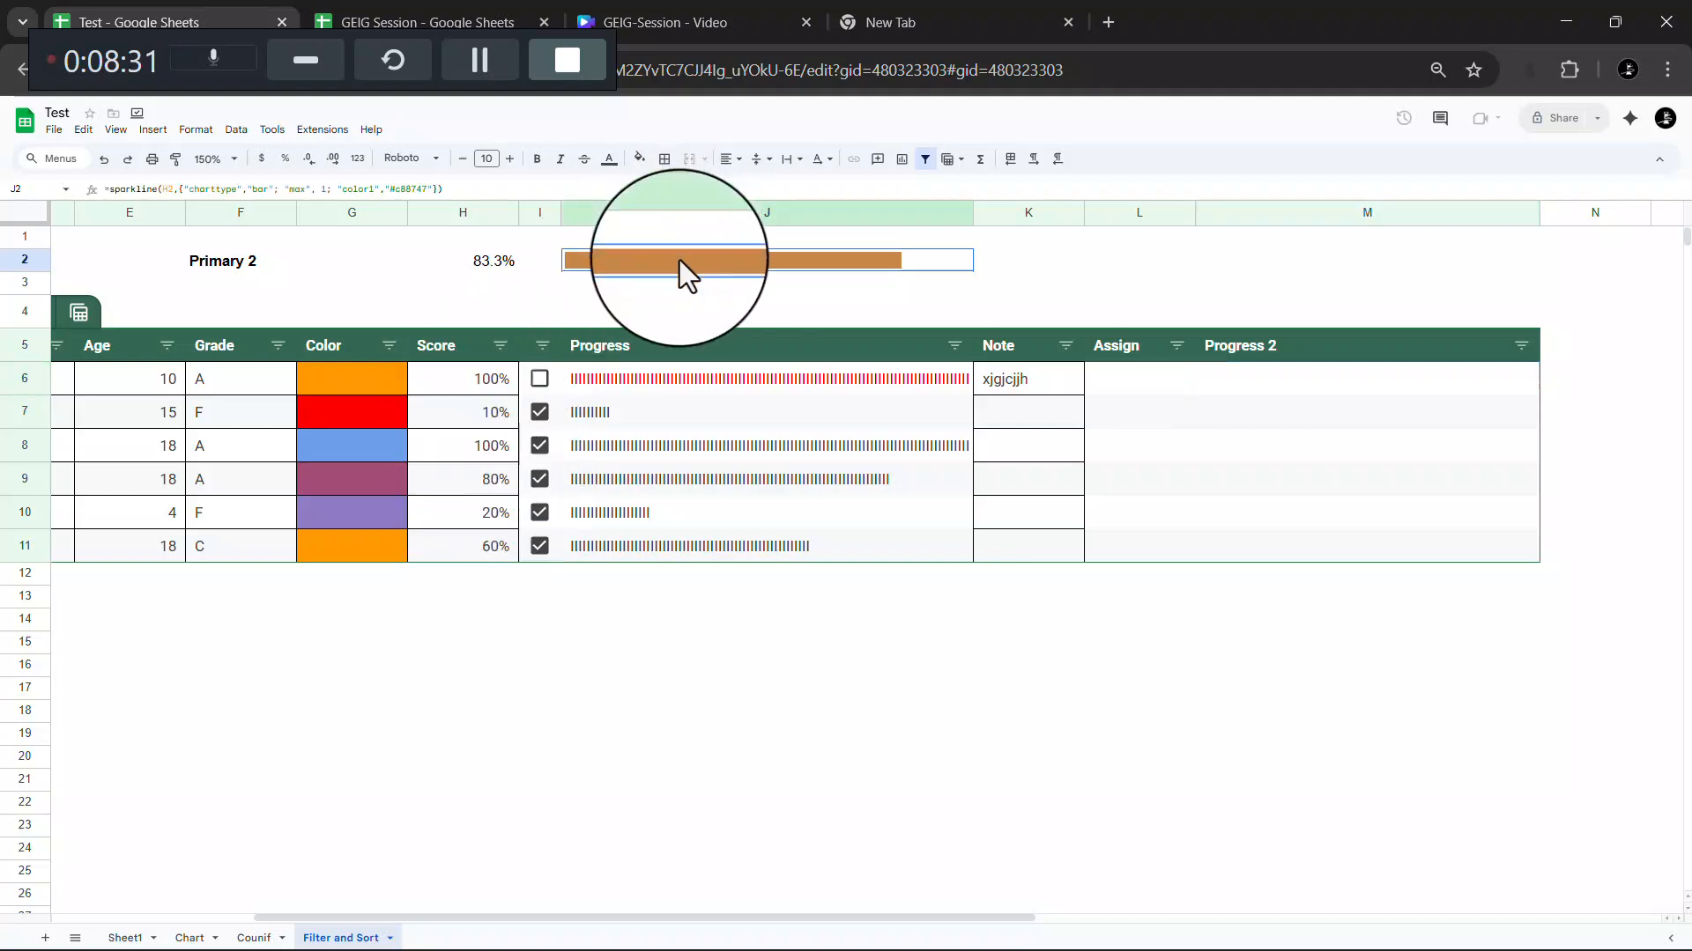
click(517, 263)
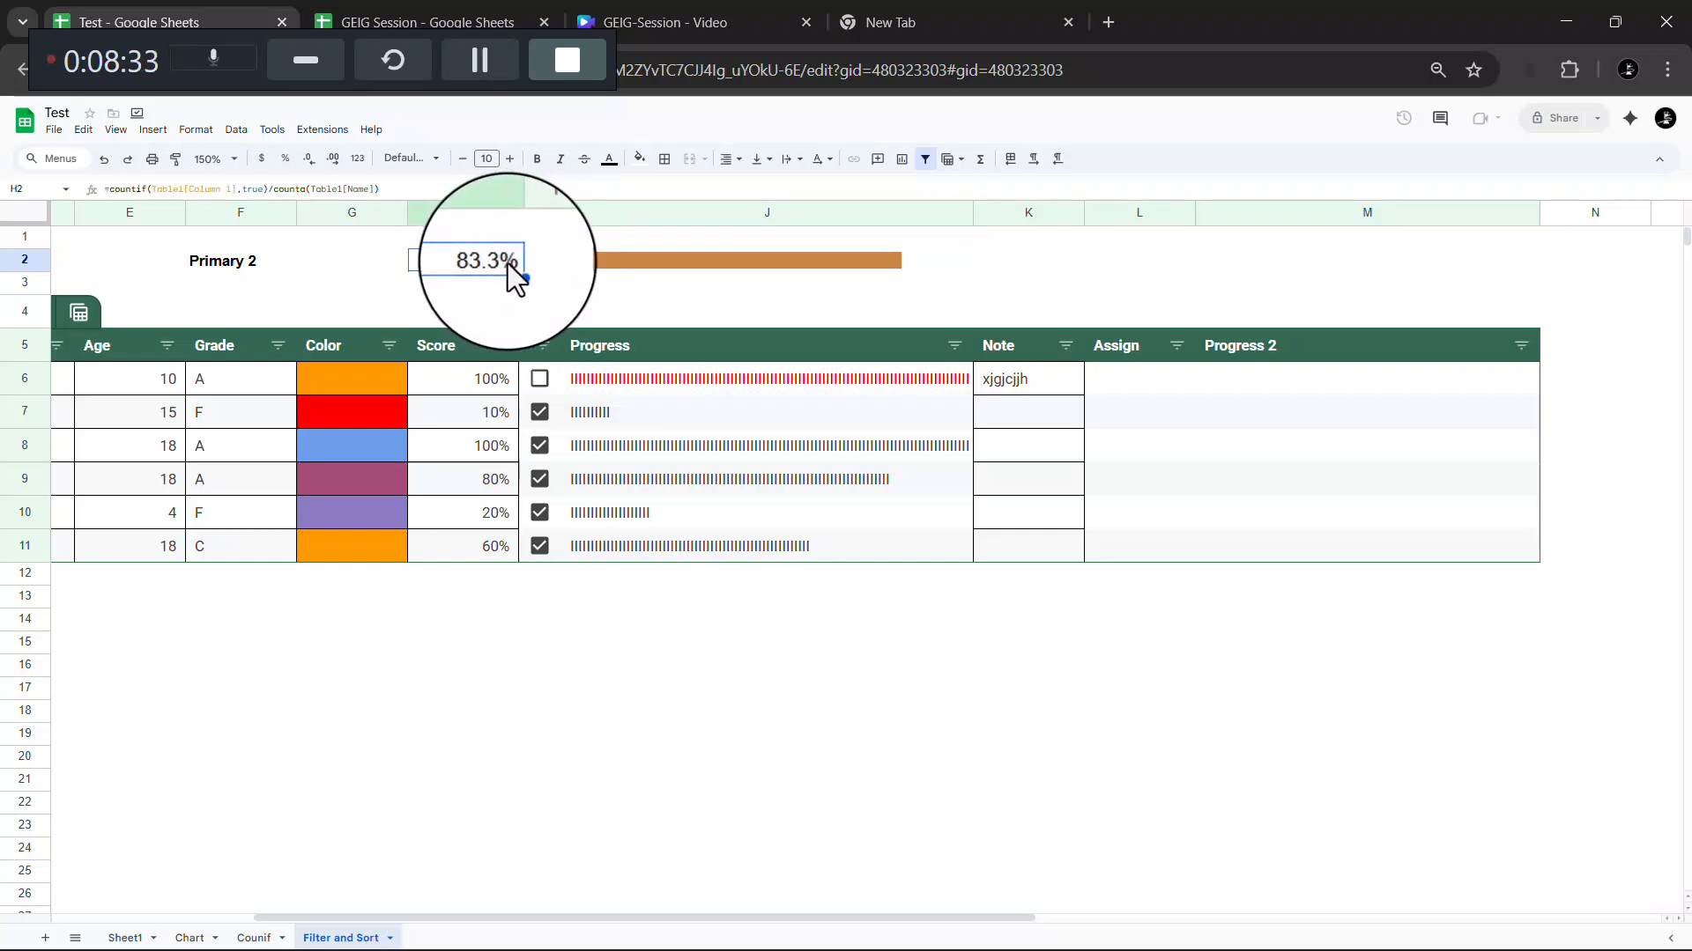
Step: Clear the checkboxes in rows 7 to 11 of the table and re-check those in rows 8 and 9
click(535, 410)
click(538, 446)
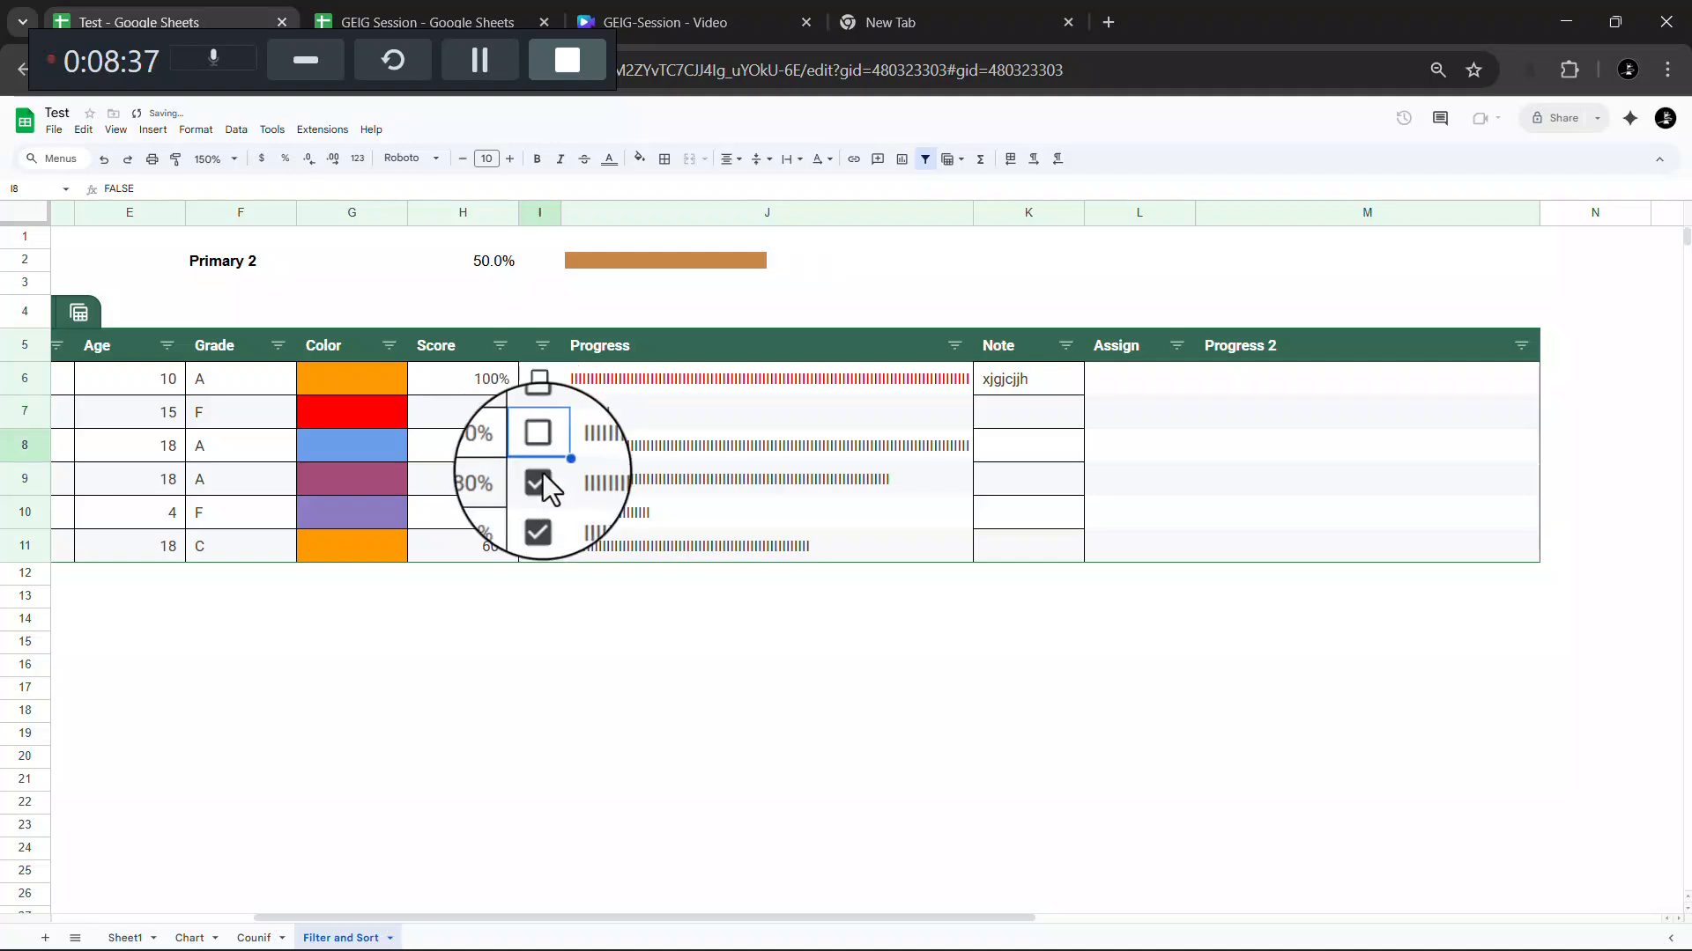
click(541, 477)
click(541, 515)
click(541, 546)
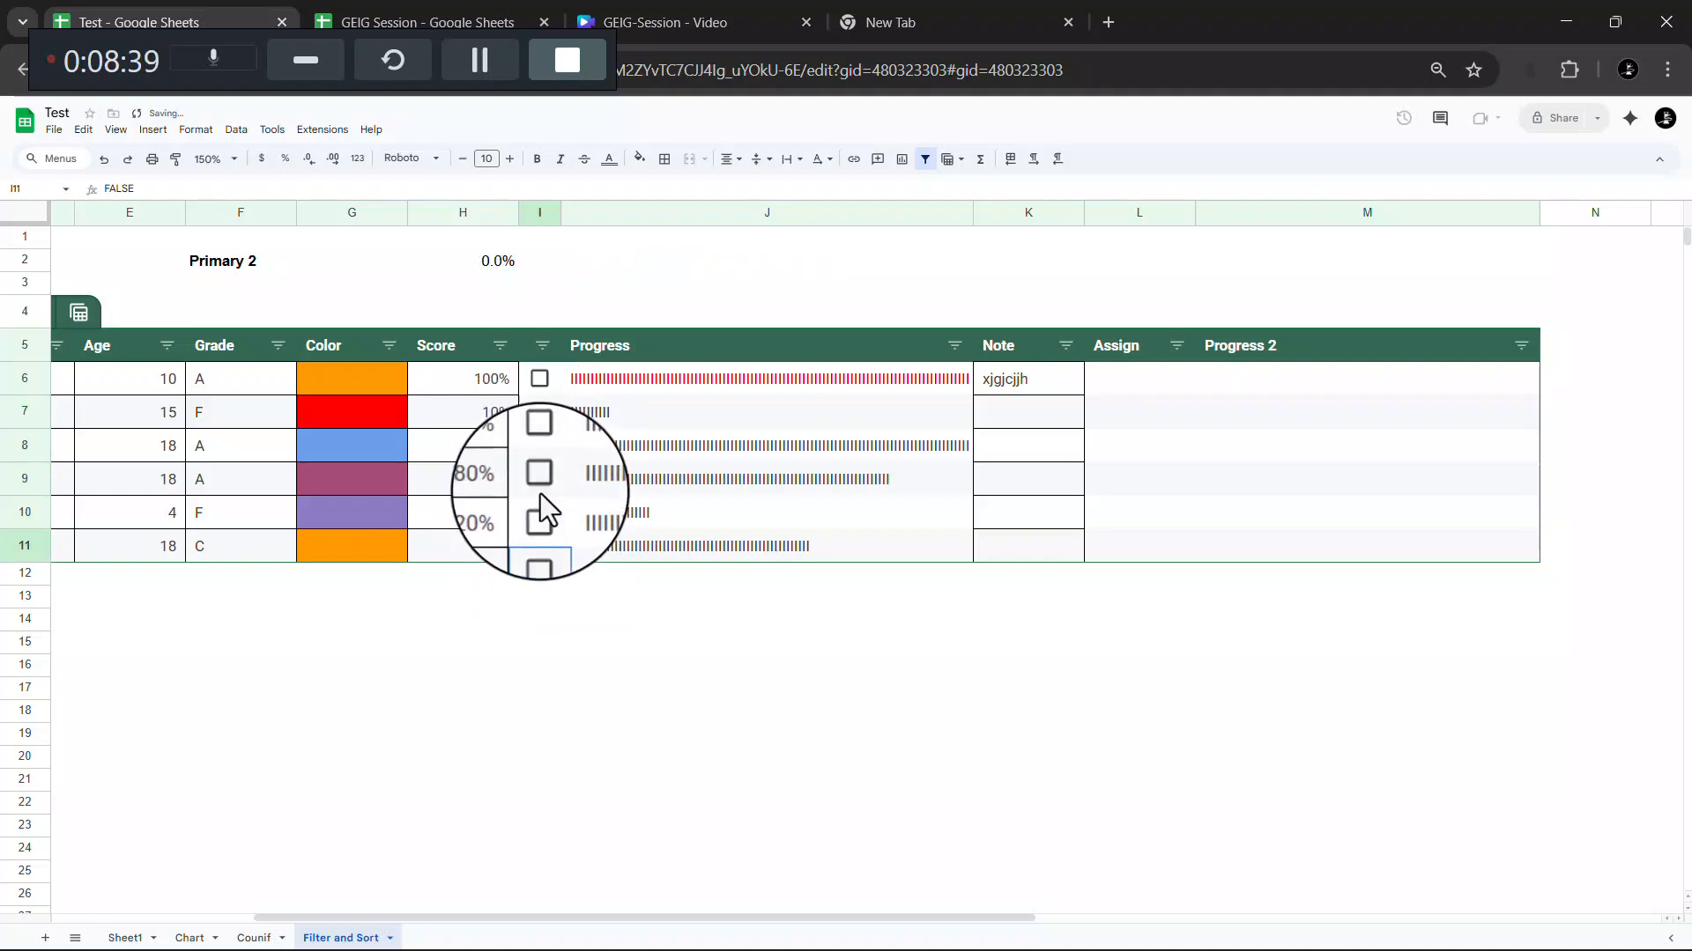
click(541, 478)
click(539, 447)
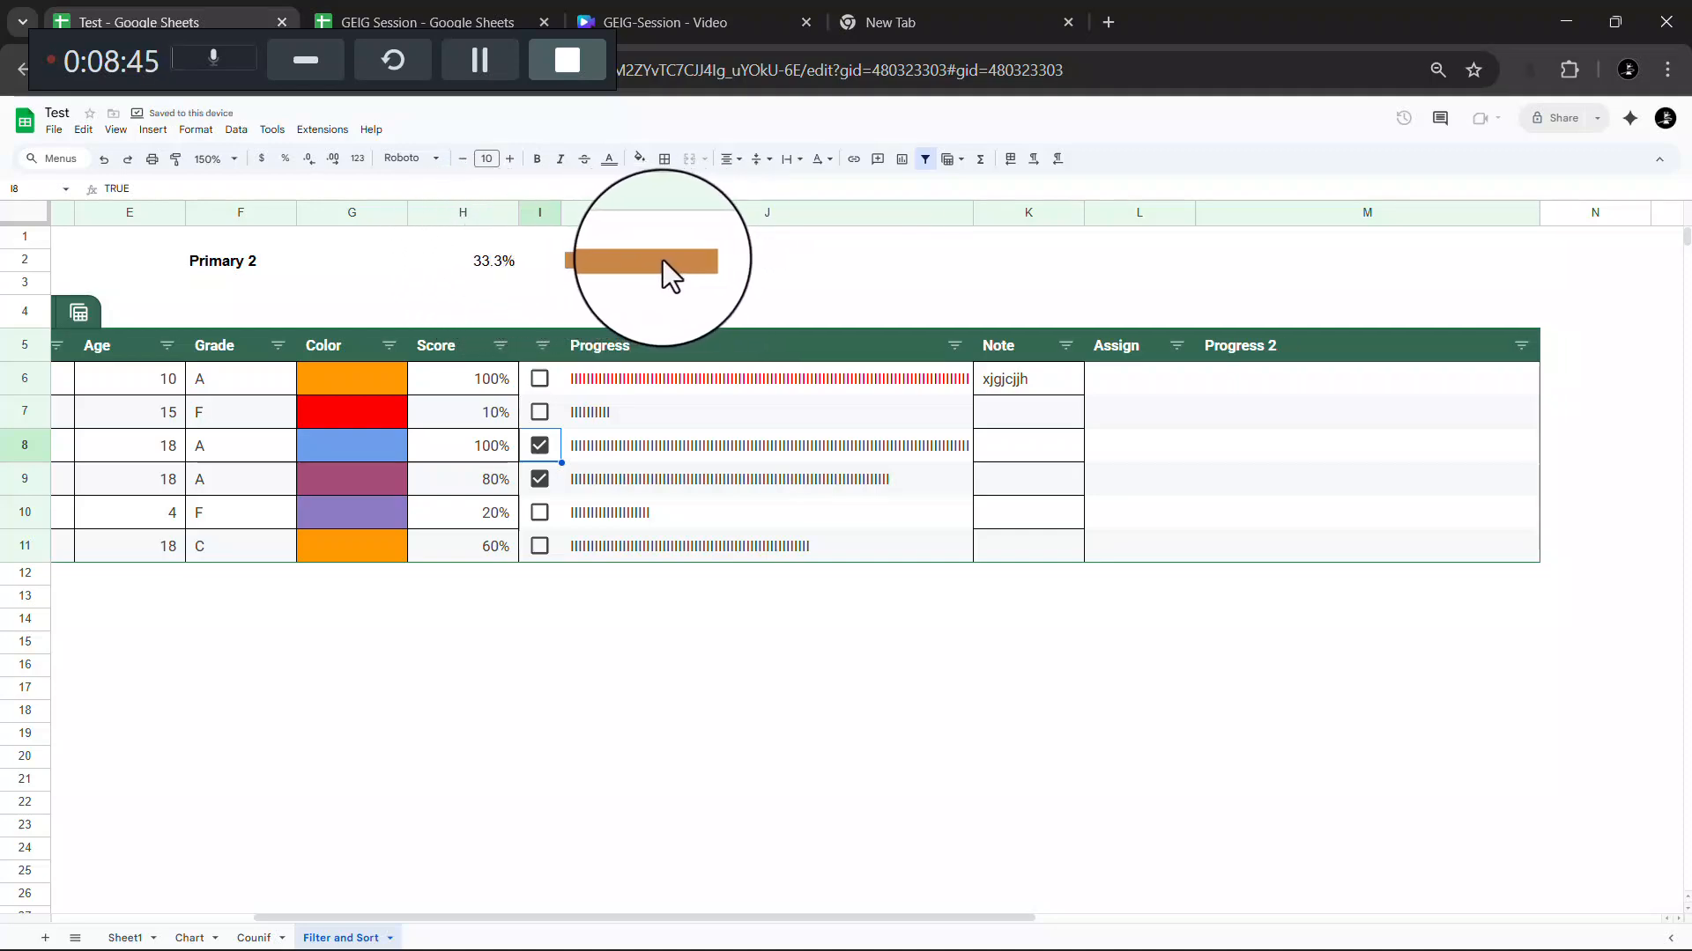
Step: Enter =SPARKLINE(H6,{"charttype","bar";"max",1;"color1","blue"}) in the first Progress 2 cell, M6
click(1216, 385)
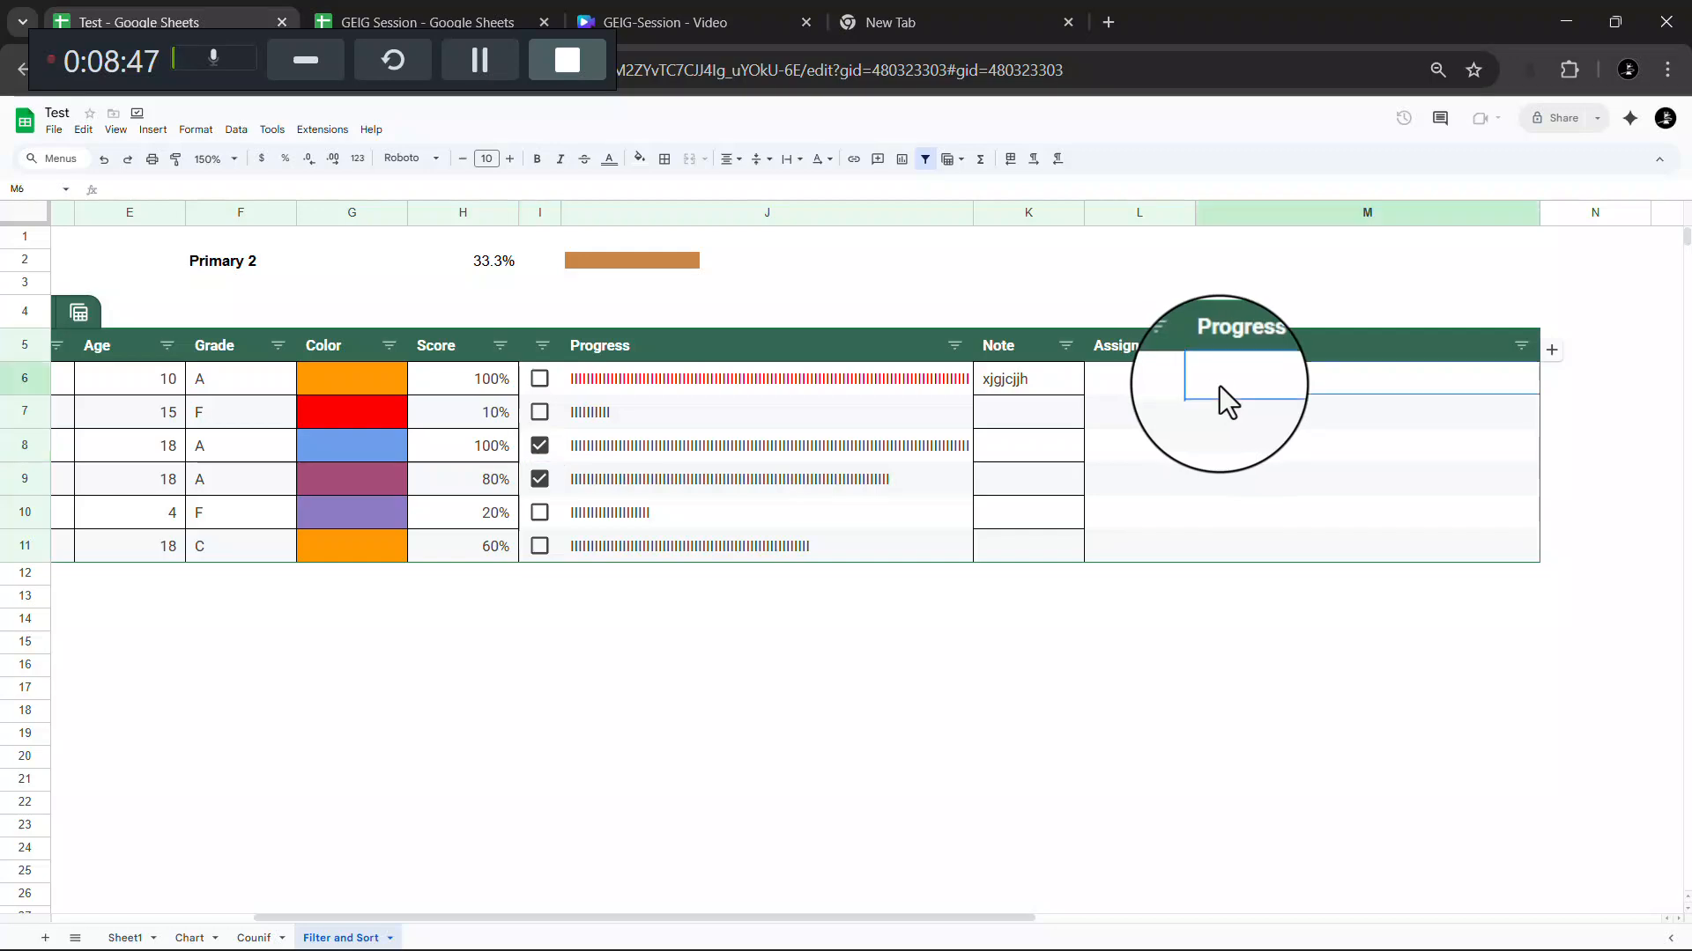
click(479, 379)
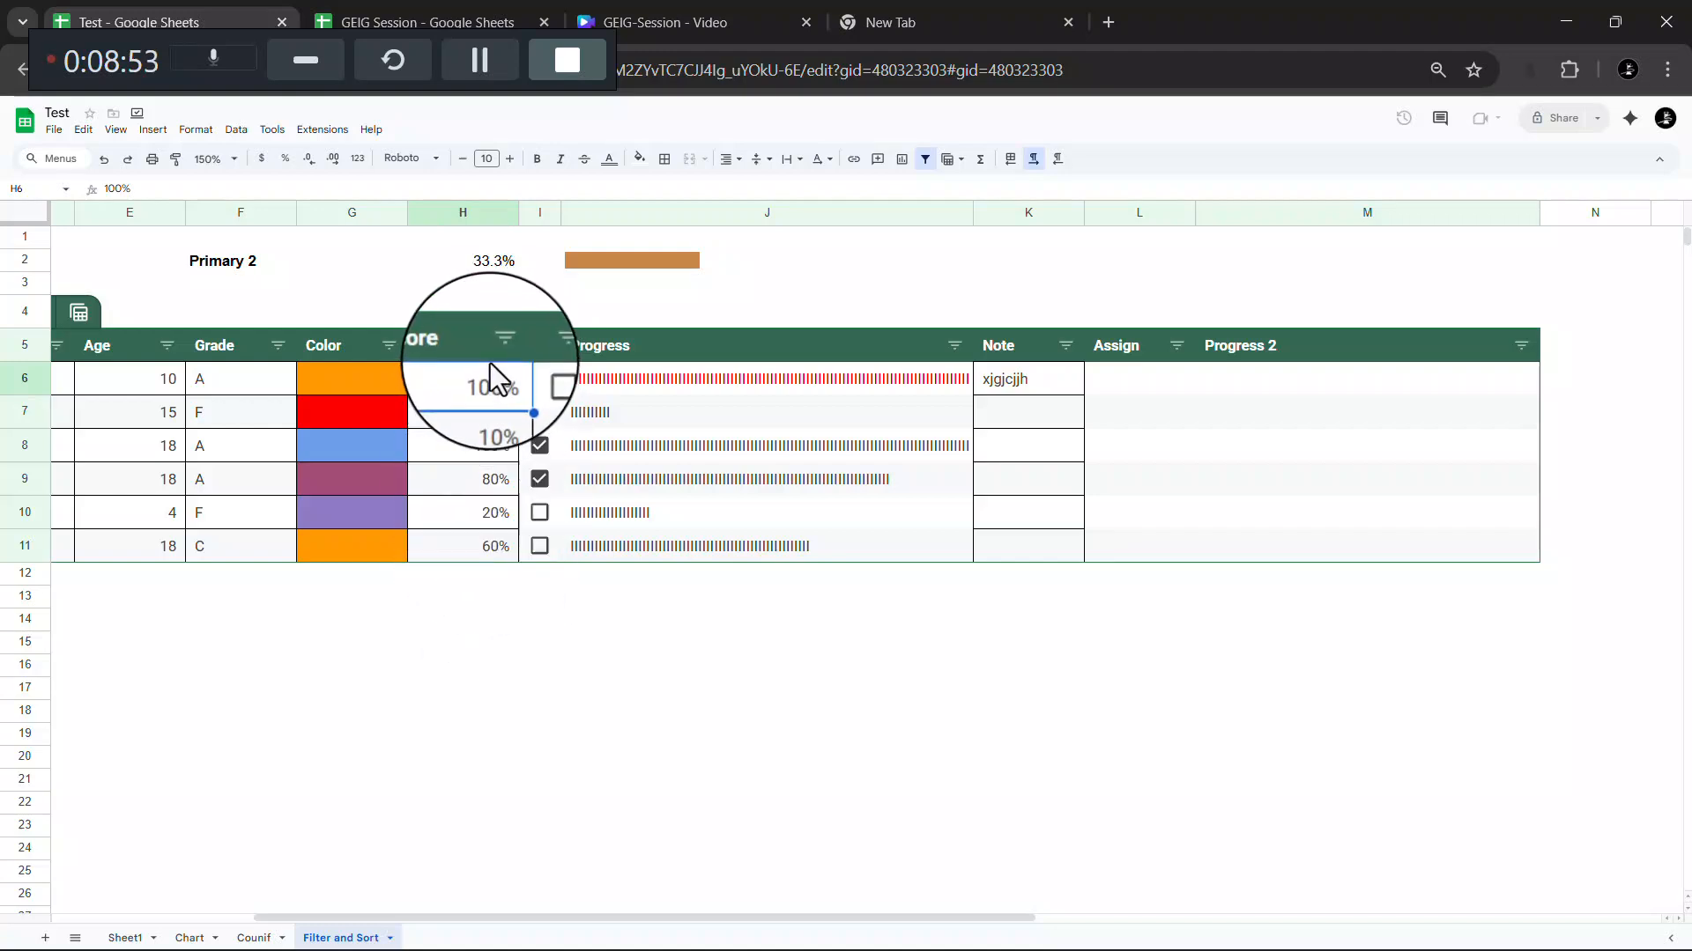
click(1251, 380)
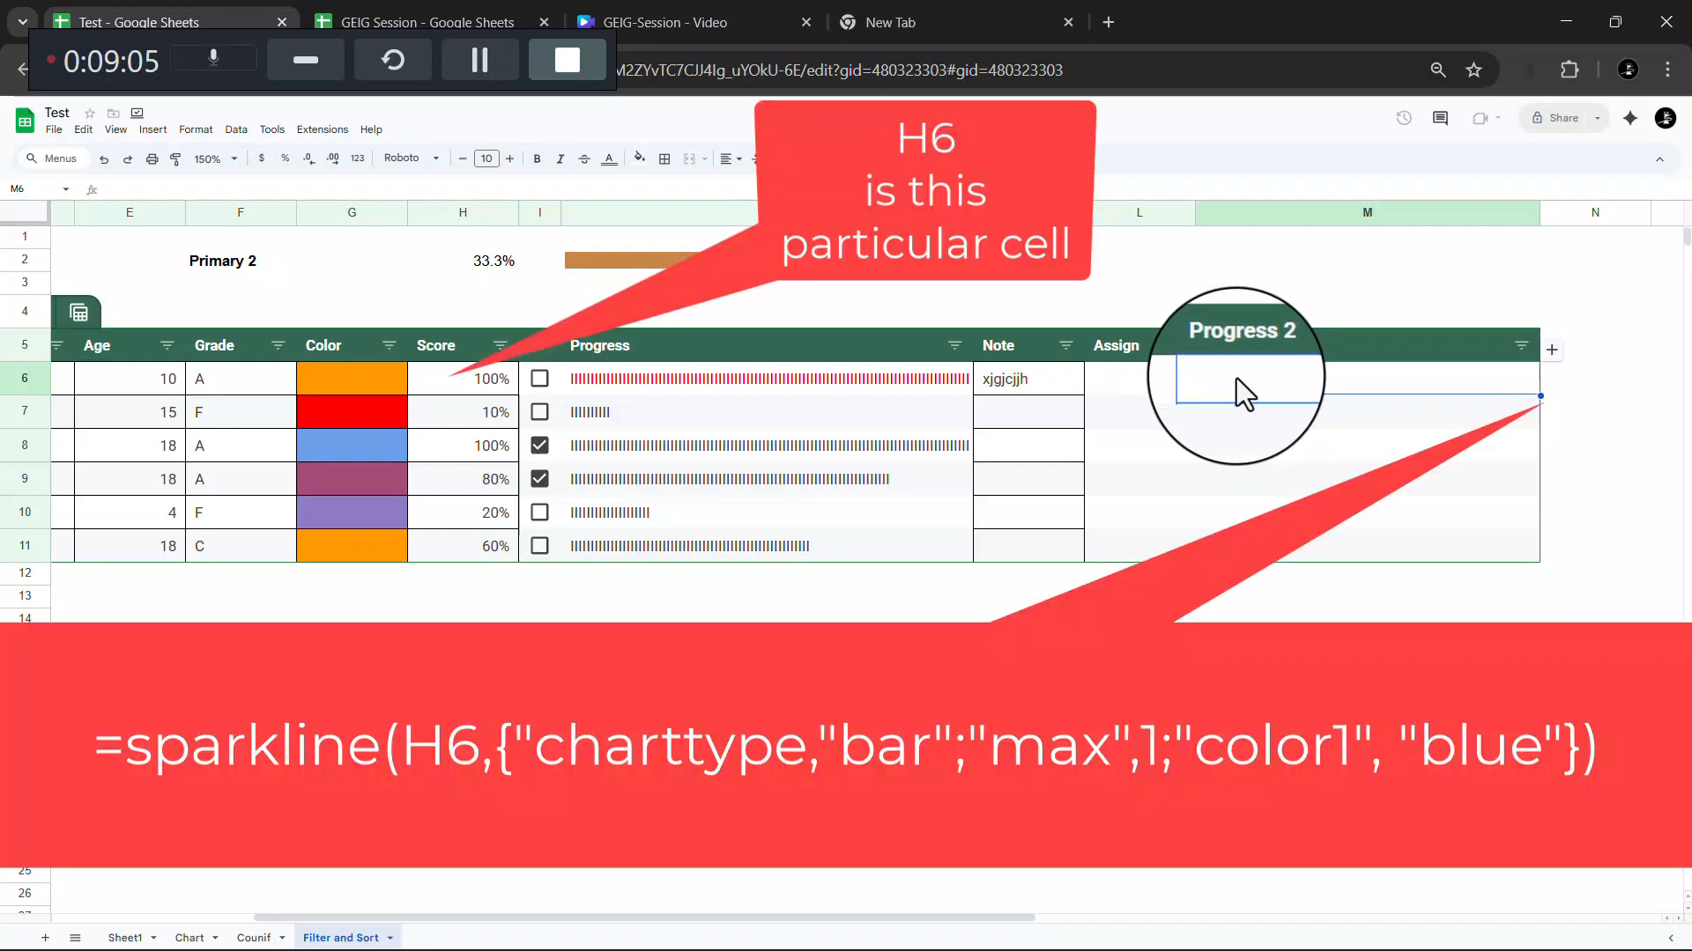
text(=SPARKLINE(K5,{"charttype","bar";"max",1;"color1","blue"}))
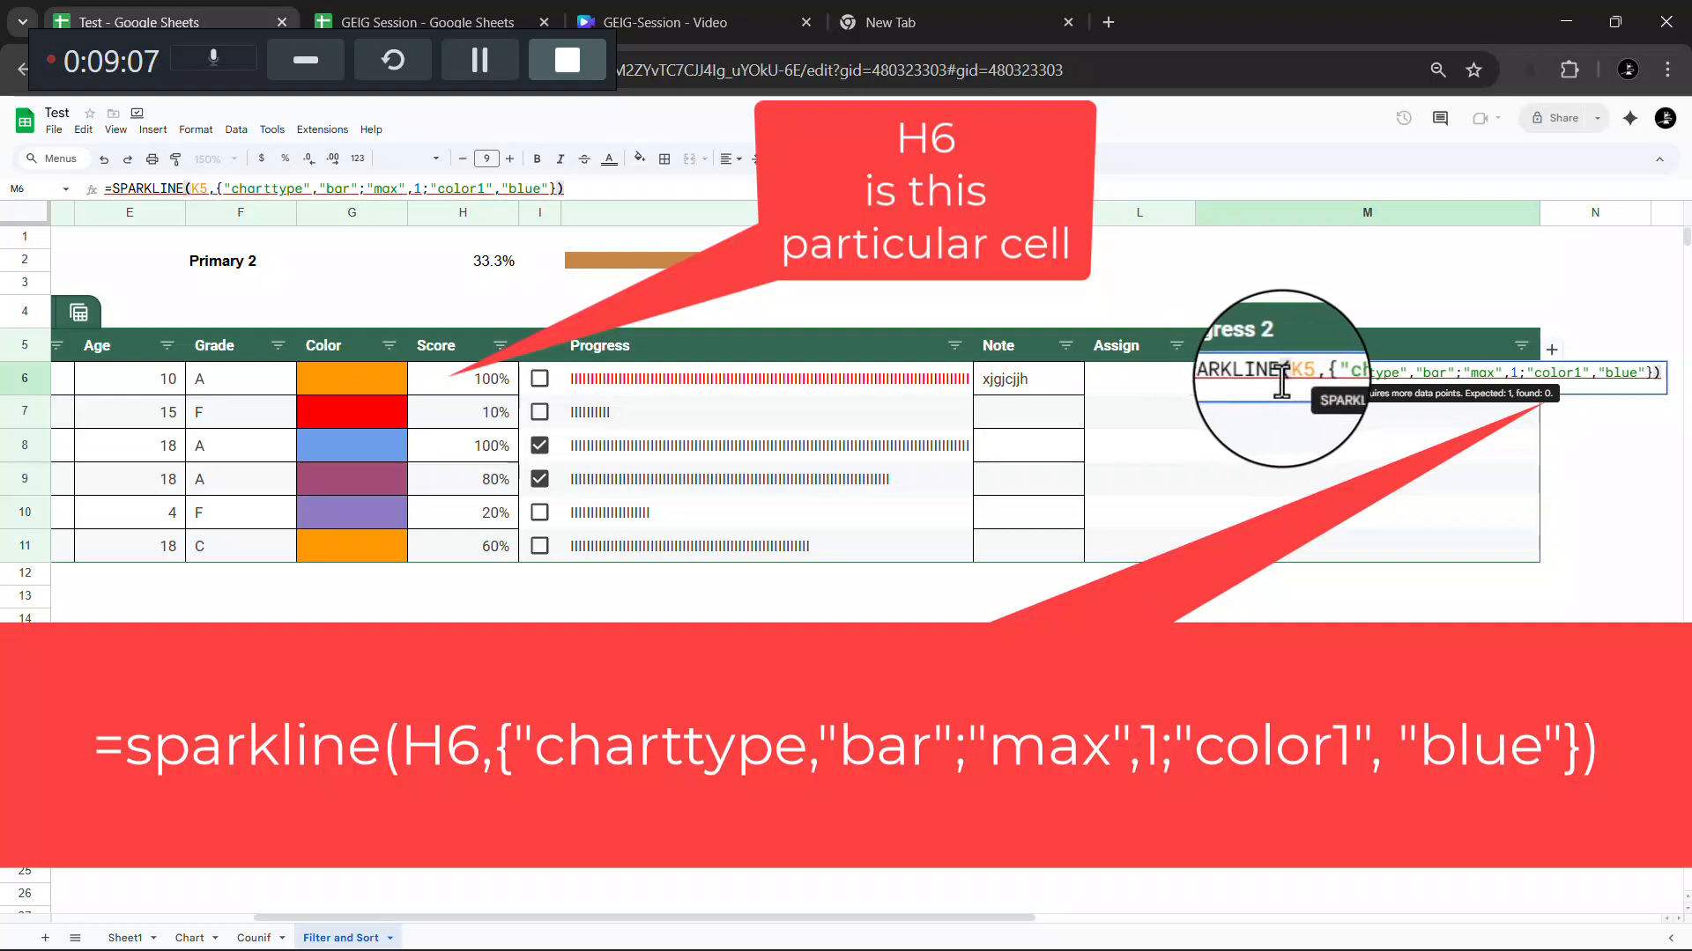
click(1317, 377)
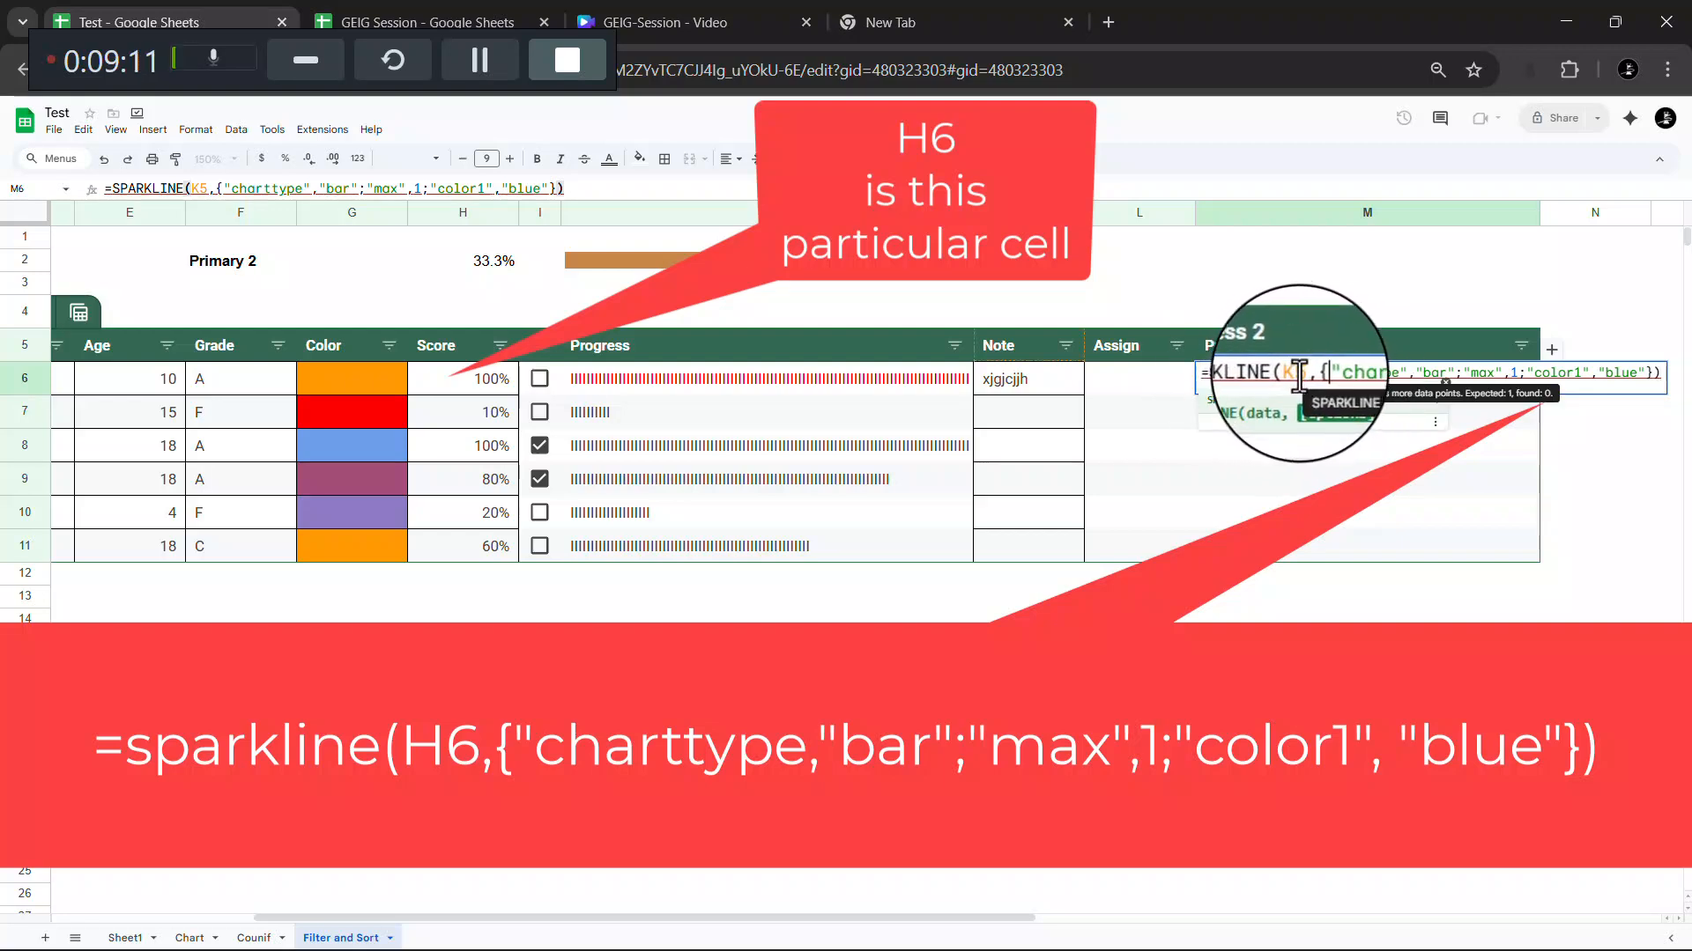
click(1303, 374)
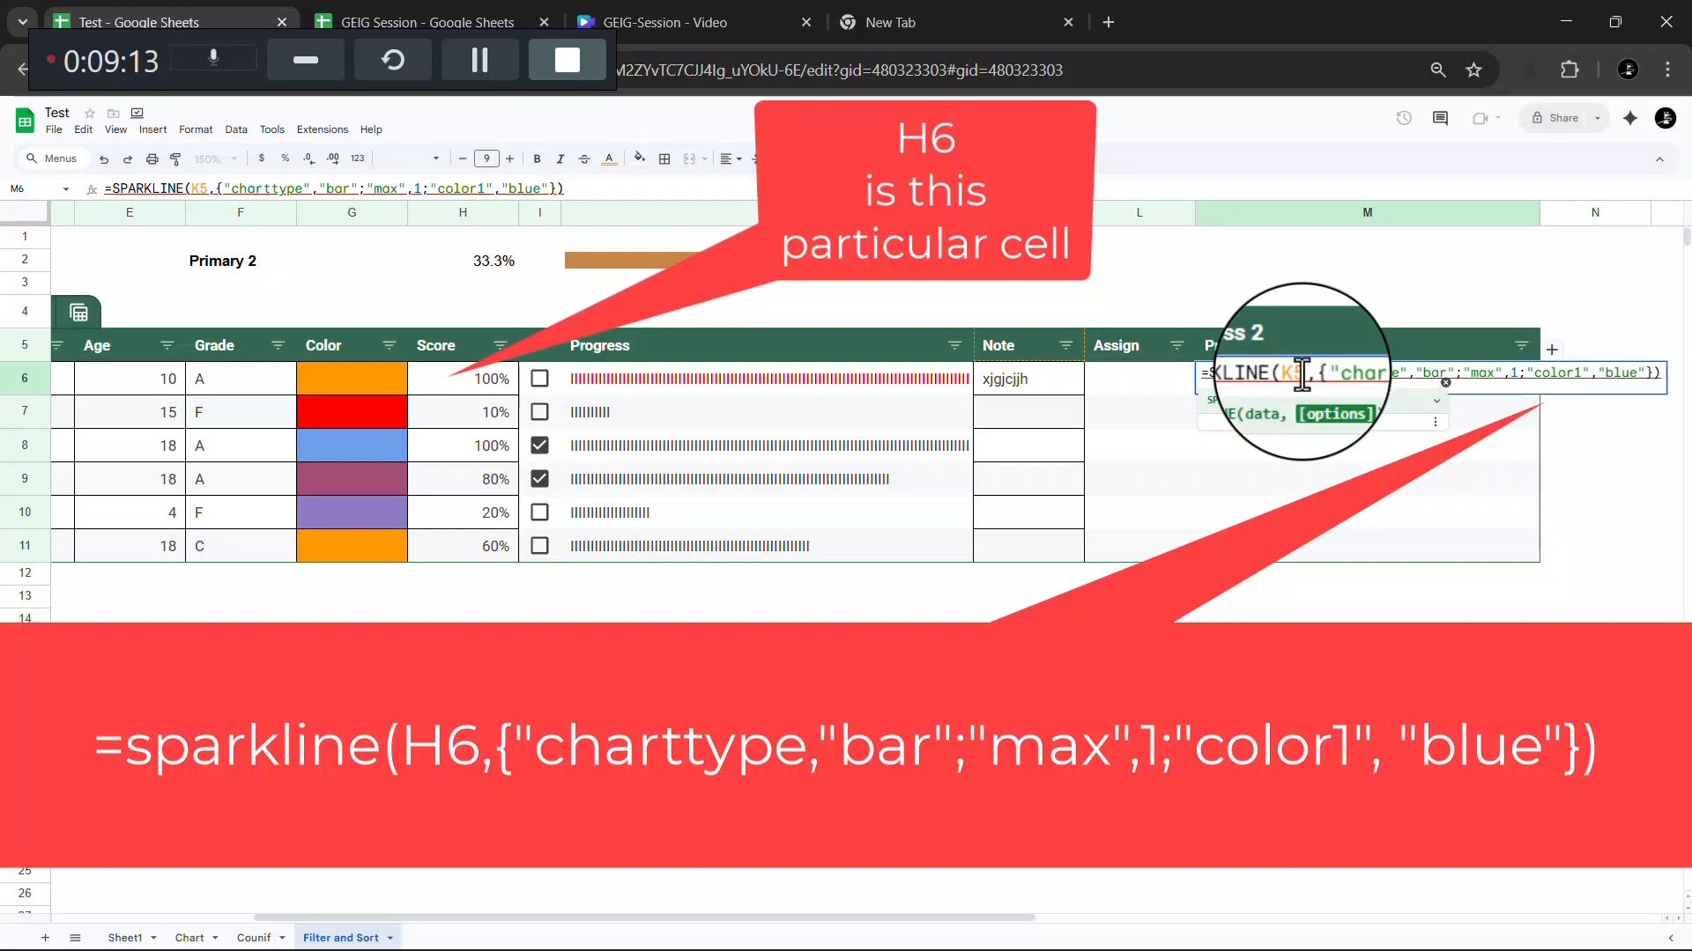
key(BackSpace)
key(BackSpace)
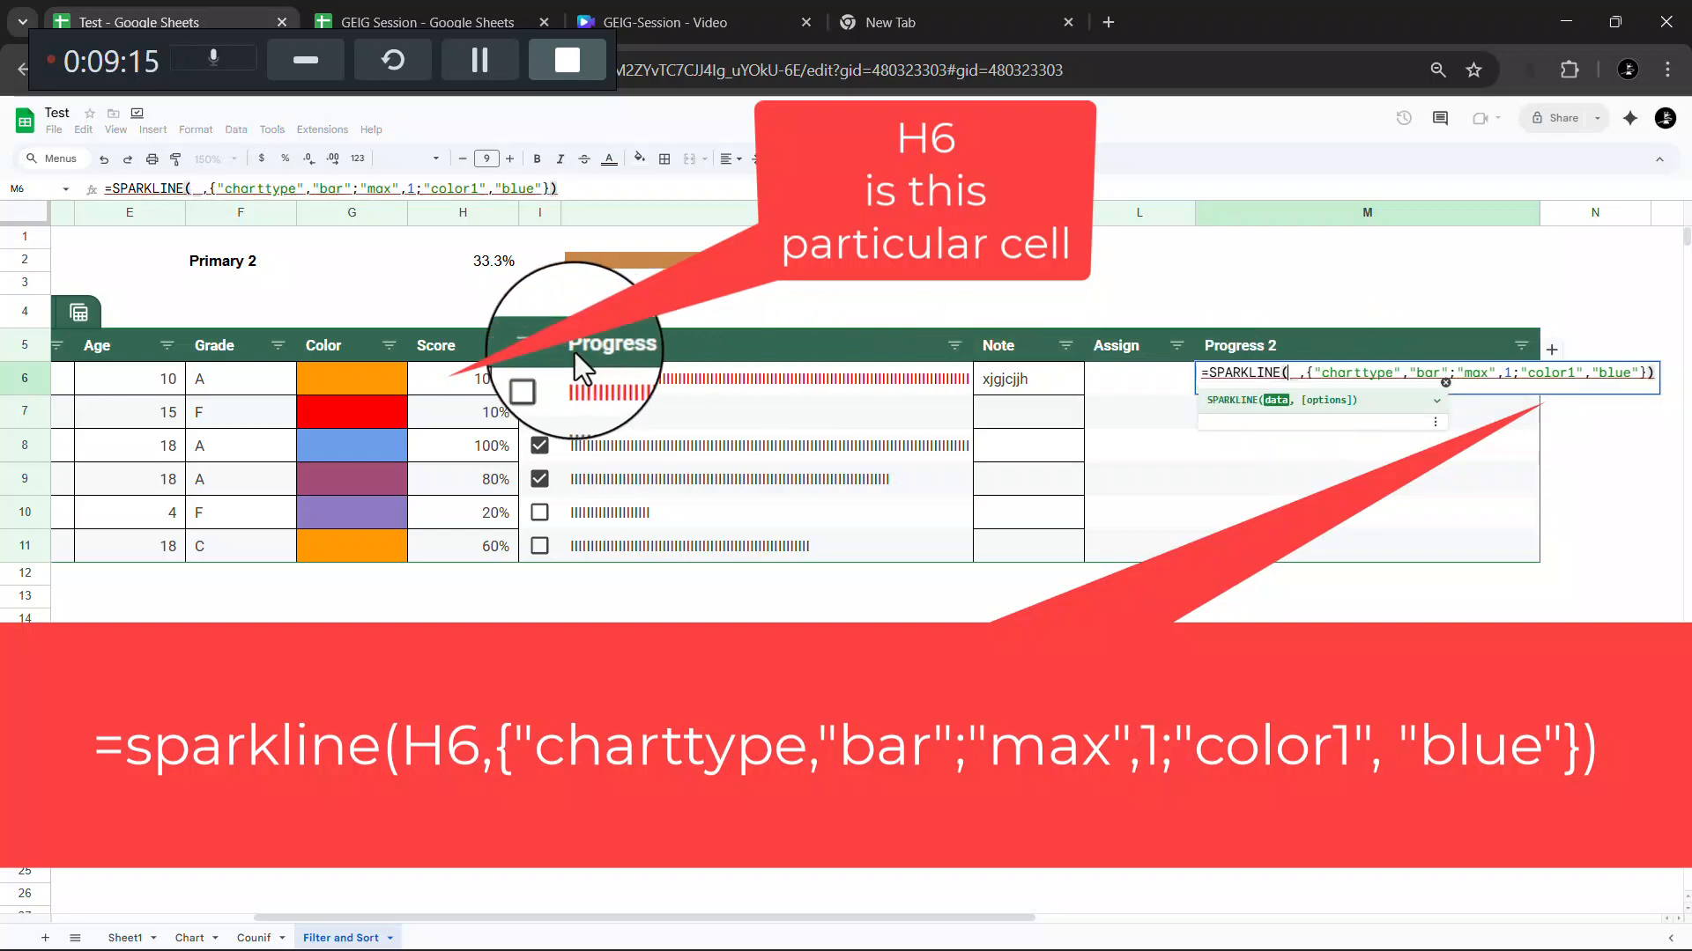
click(441, 384)
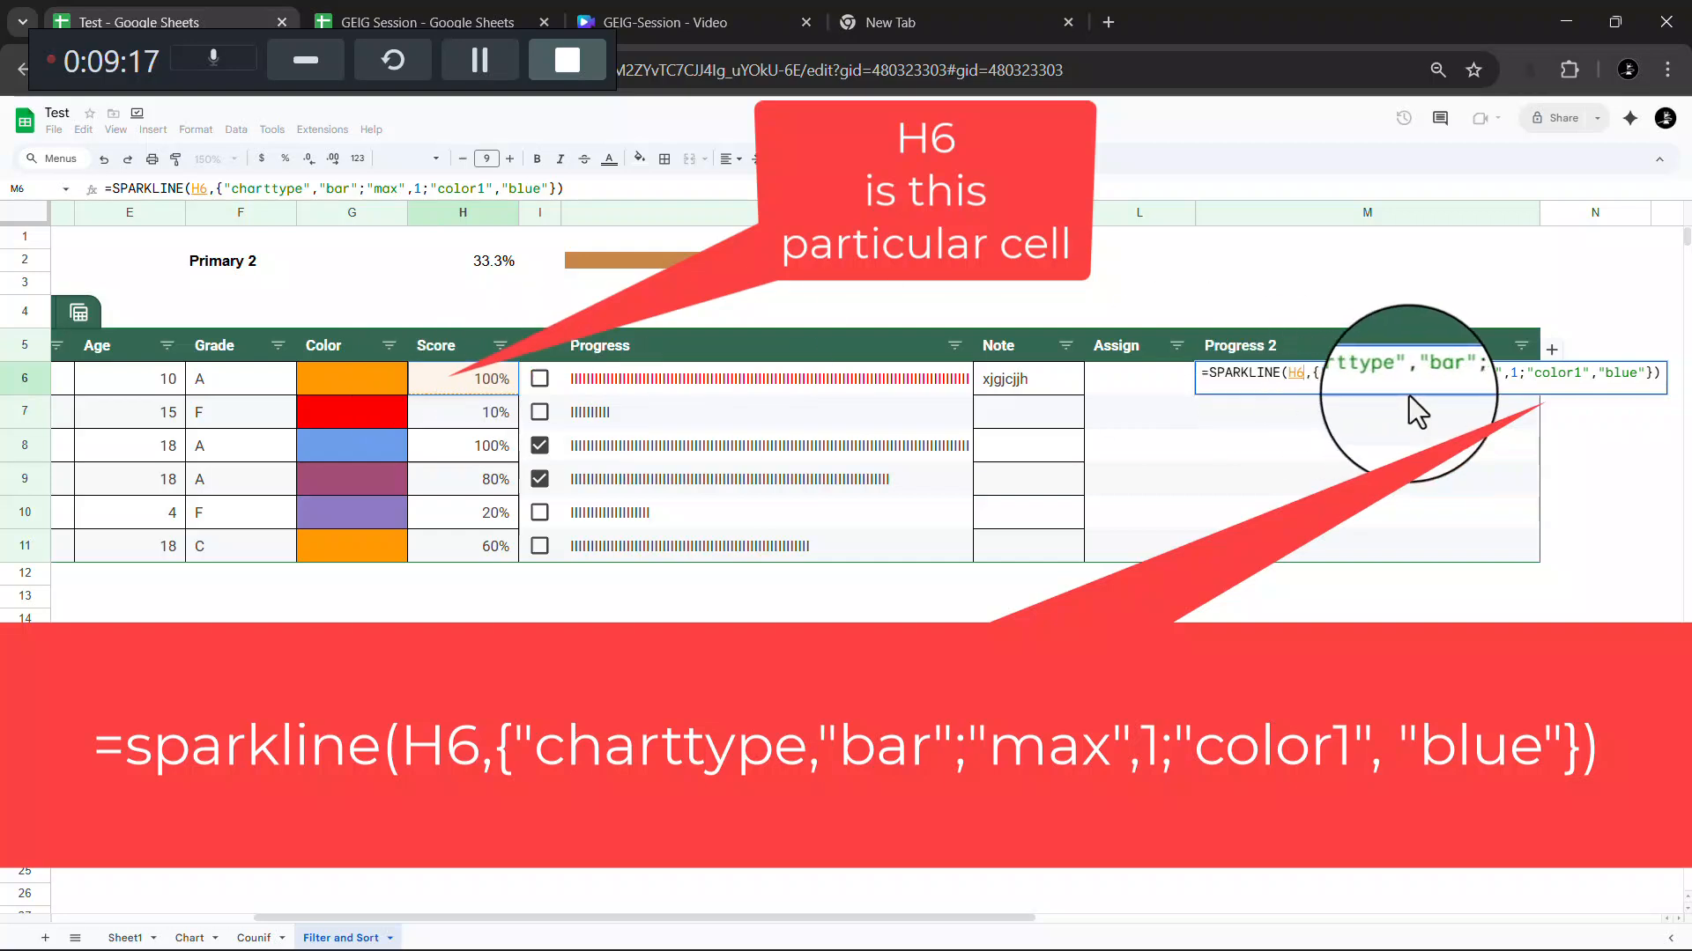
key(Return)
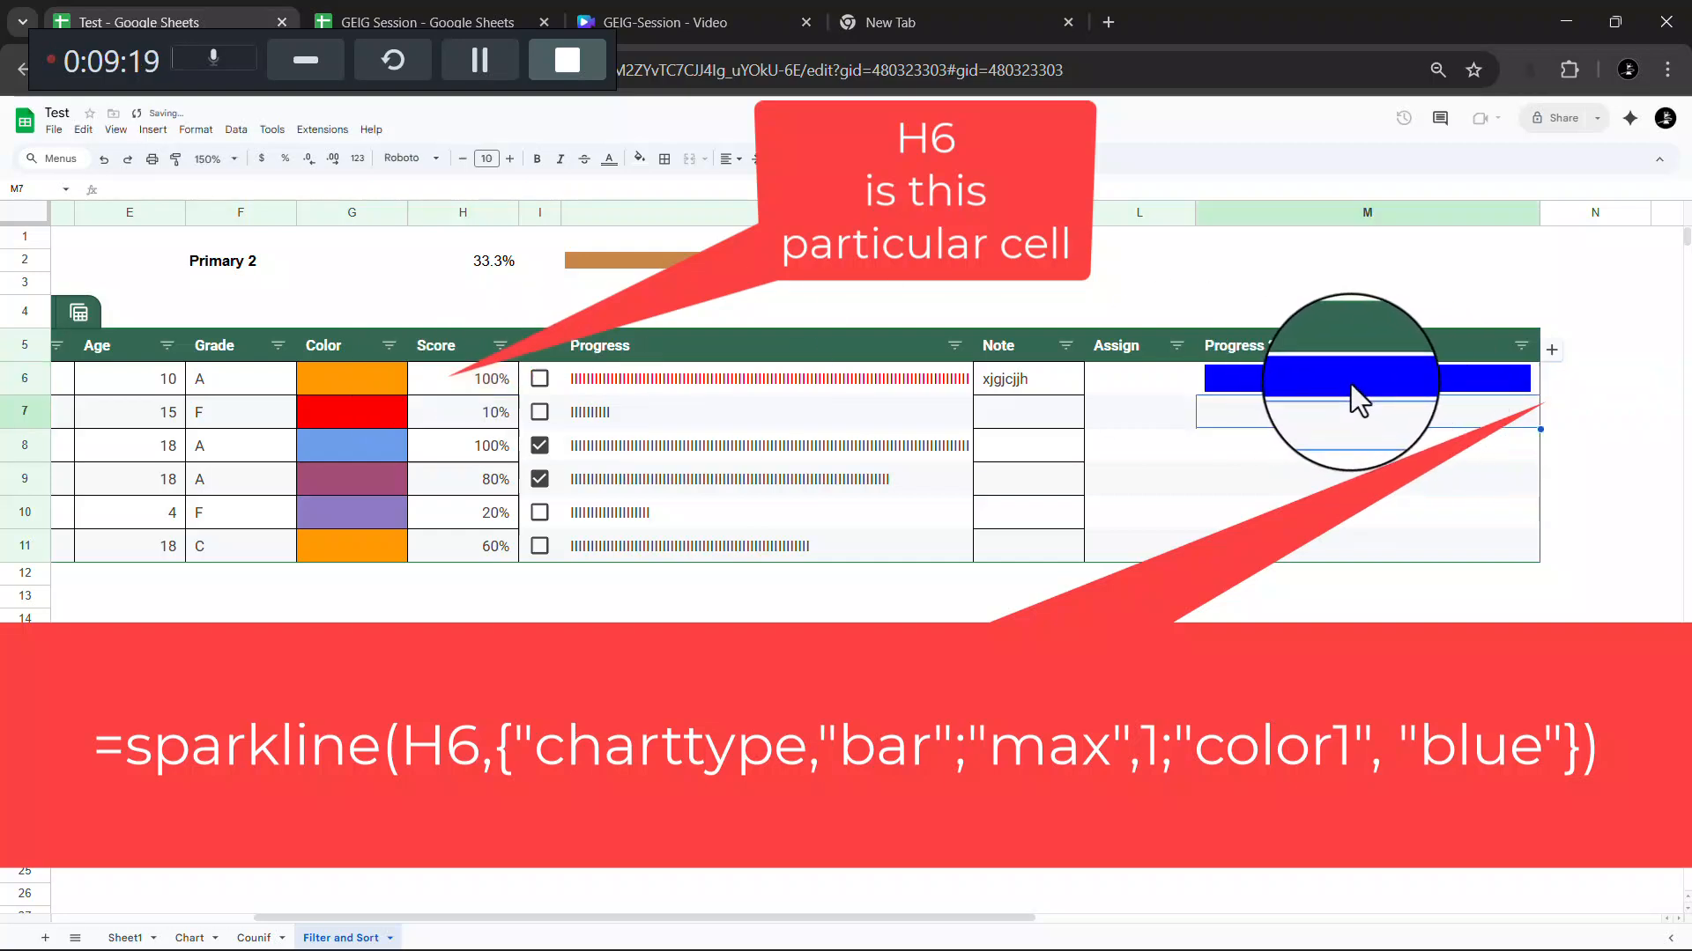
Step: Fill the sparkline formula from M6 down to M11, undoing the fill that runs past the table's last row
click(1488, 373)
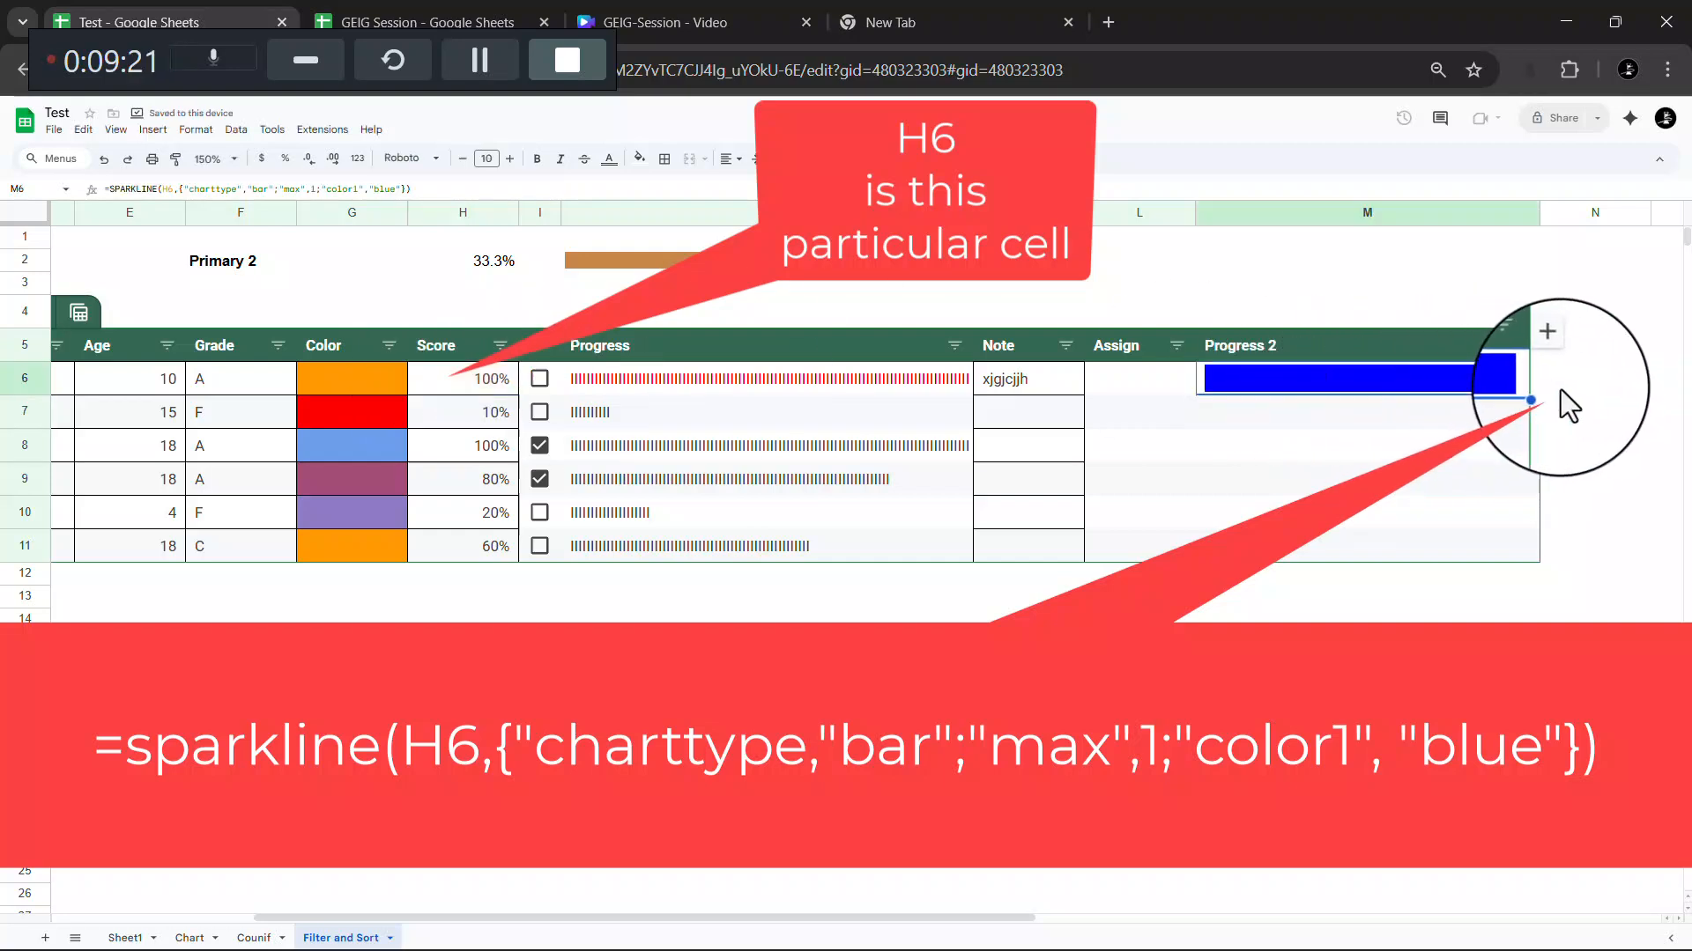
drag(1540, 396, 1548, 567)
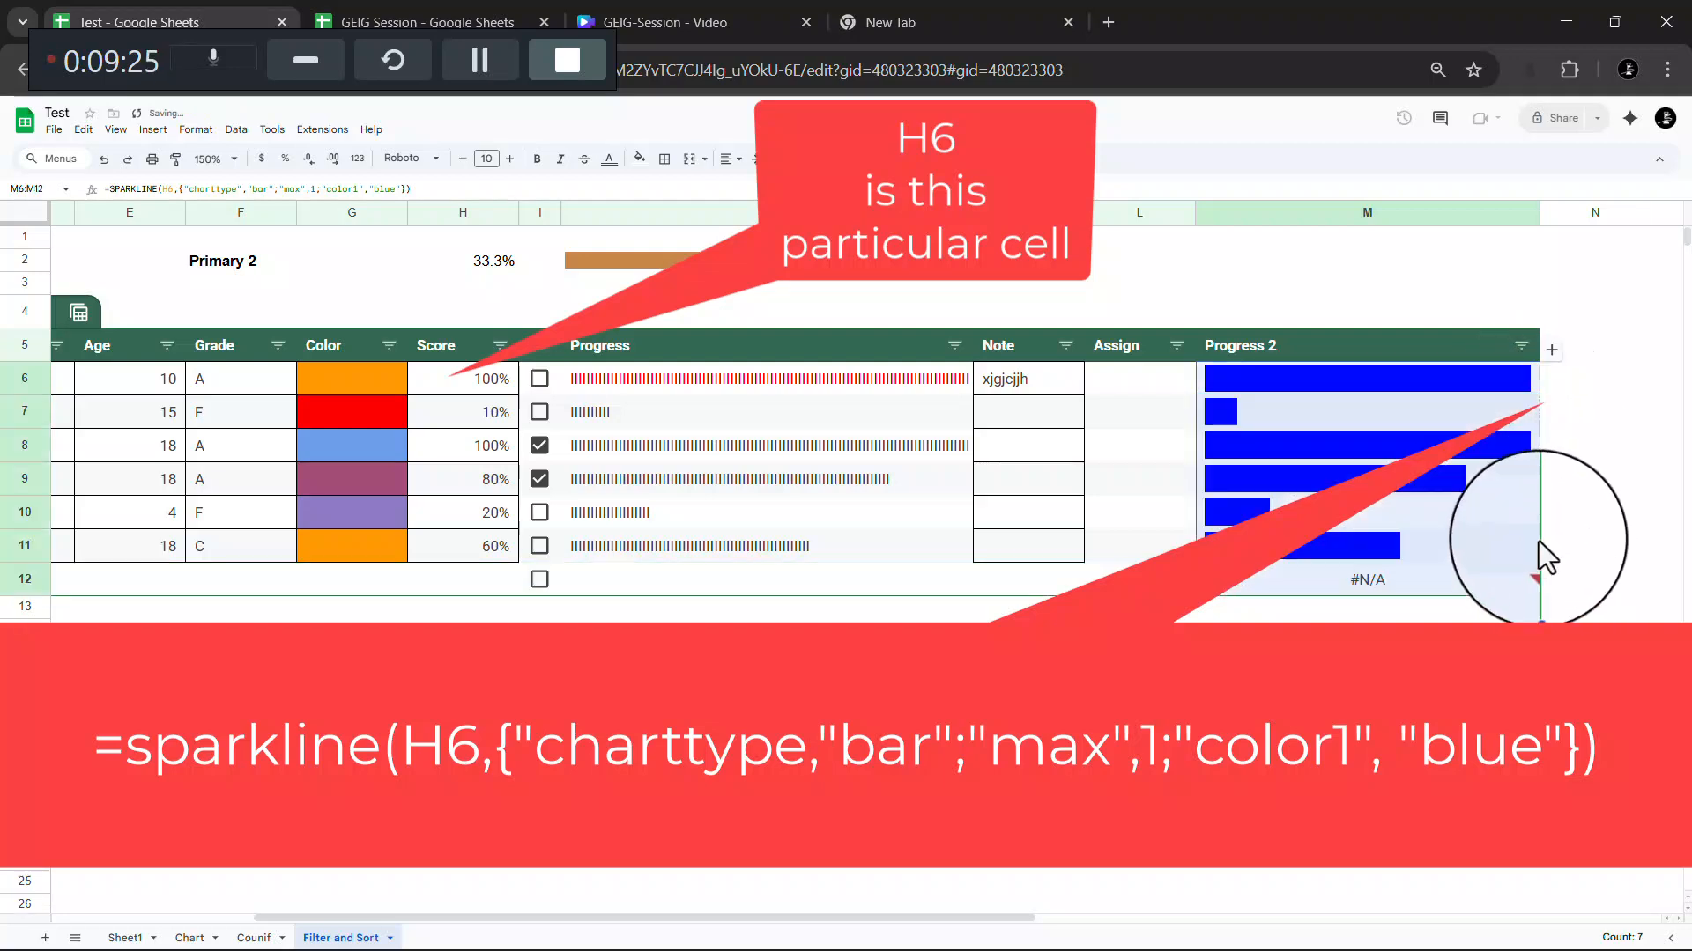
click(103, 159)
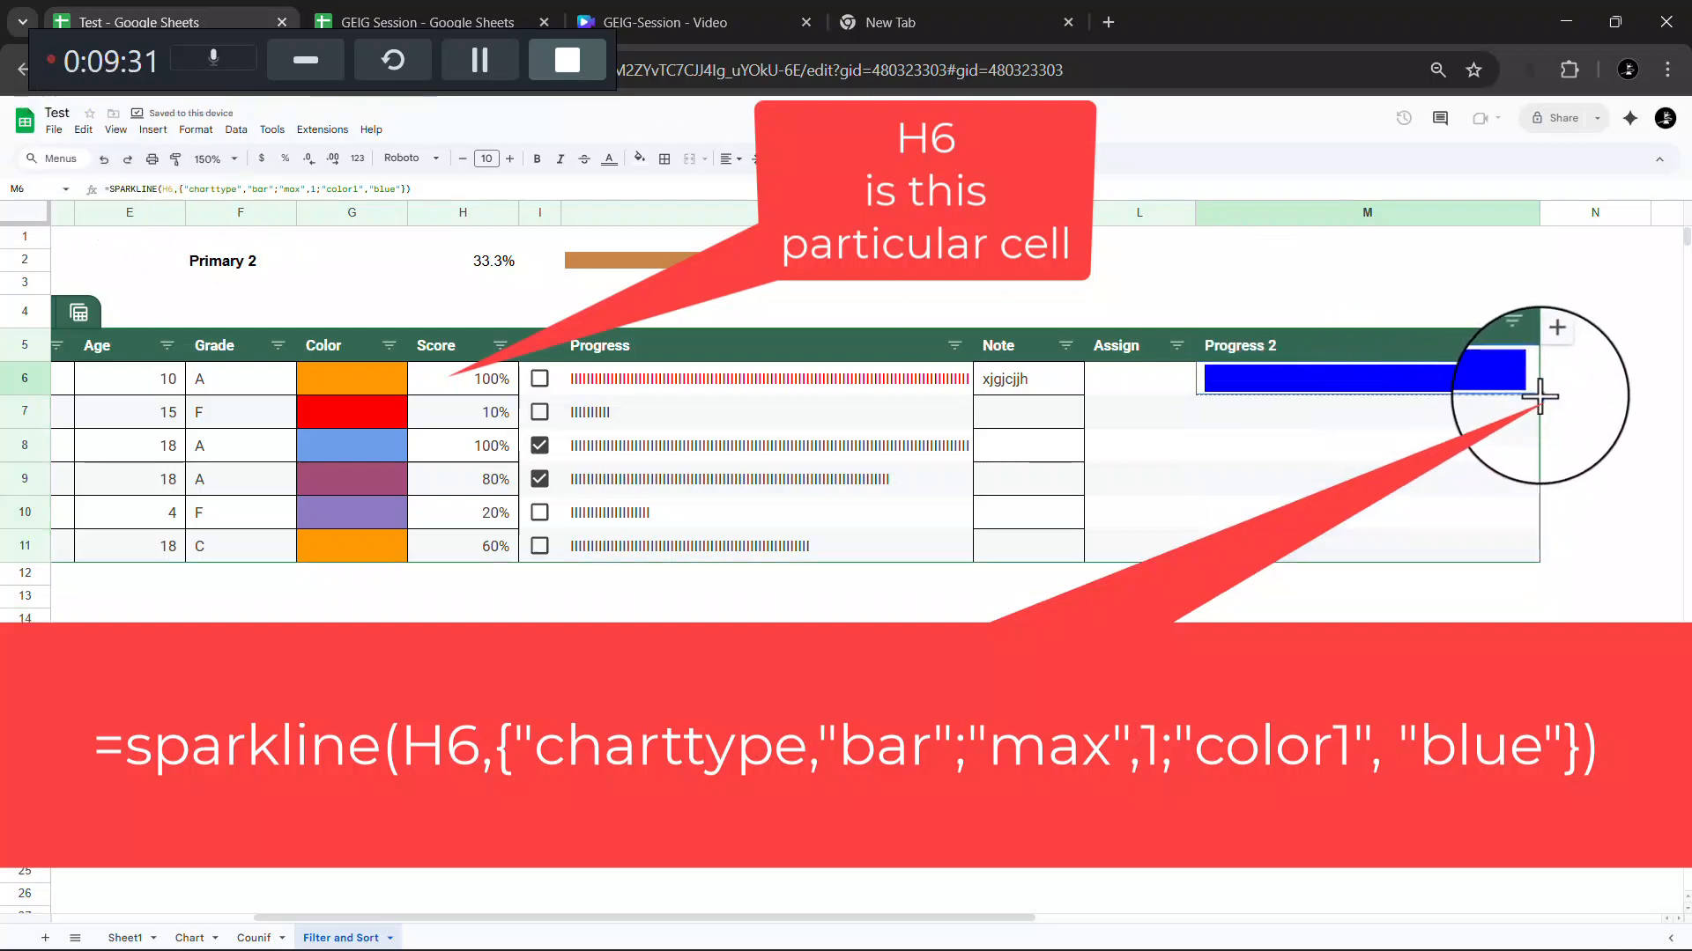
drag(1540, 396, 1537, 555)
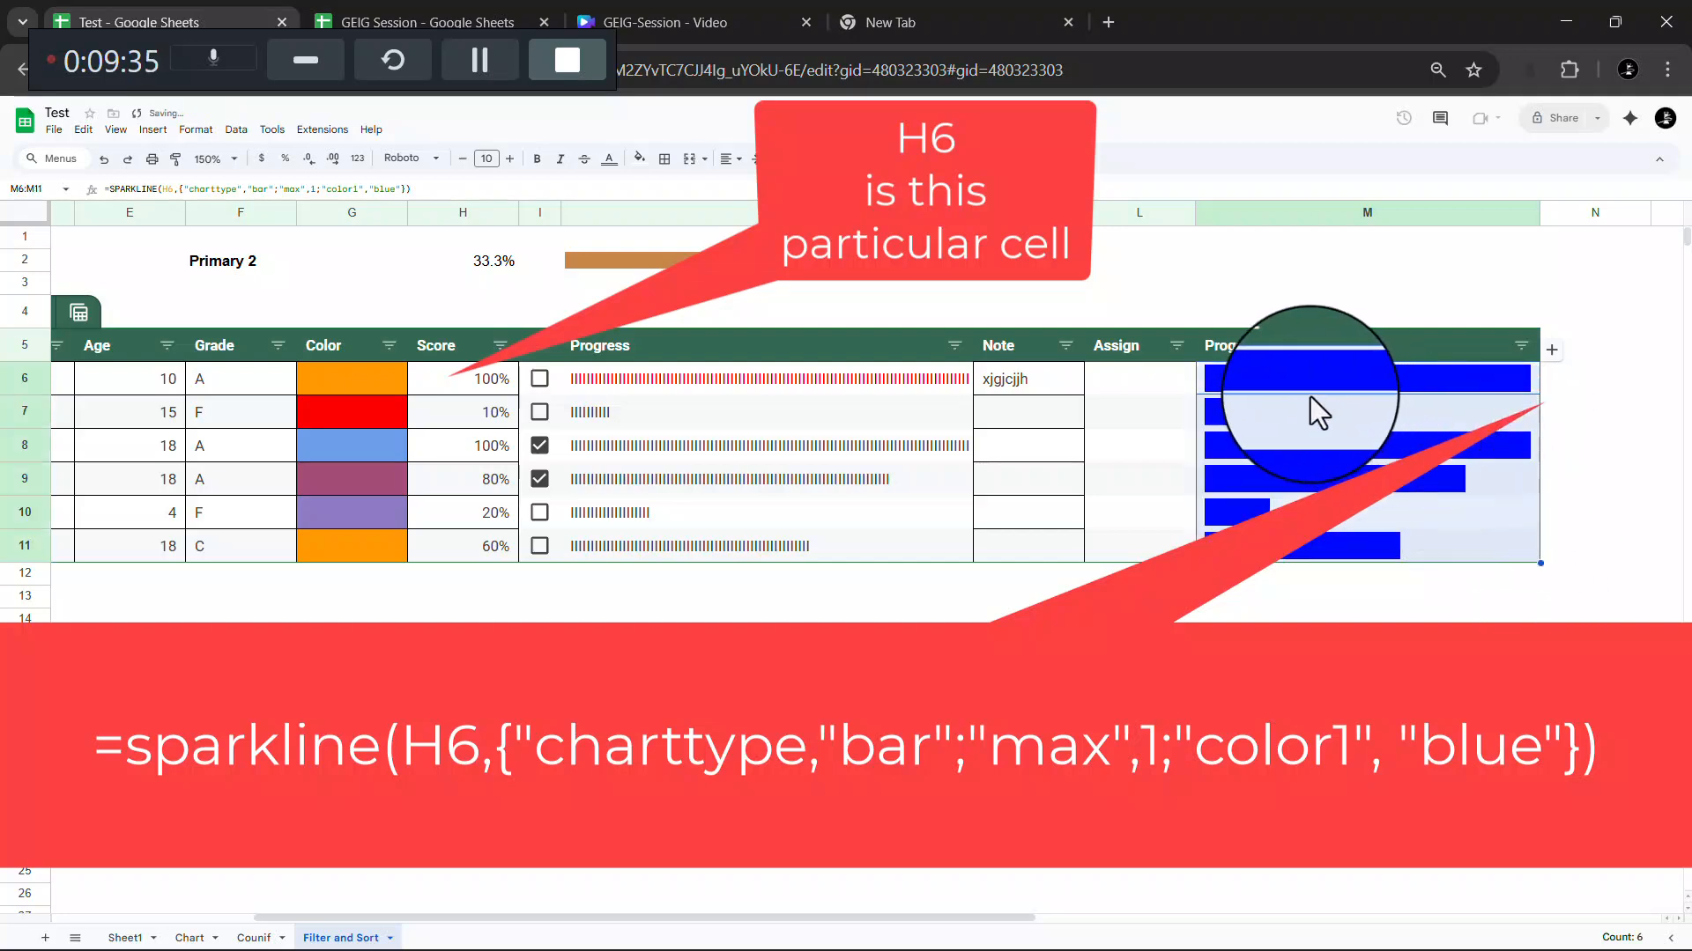
Step: Set the Score in cell H7 to 60%
click(1288, 412)
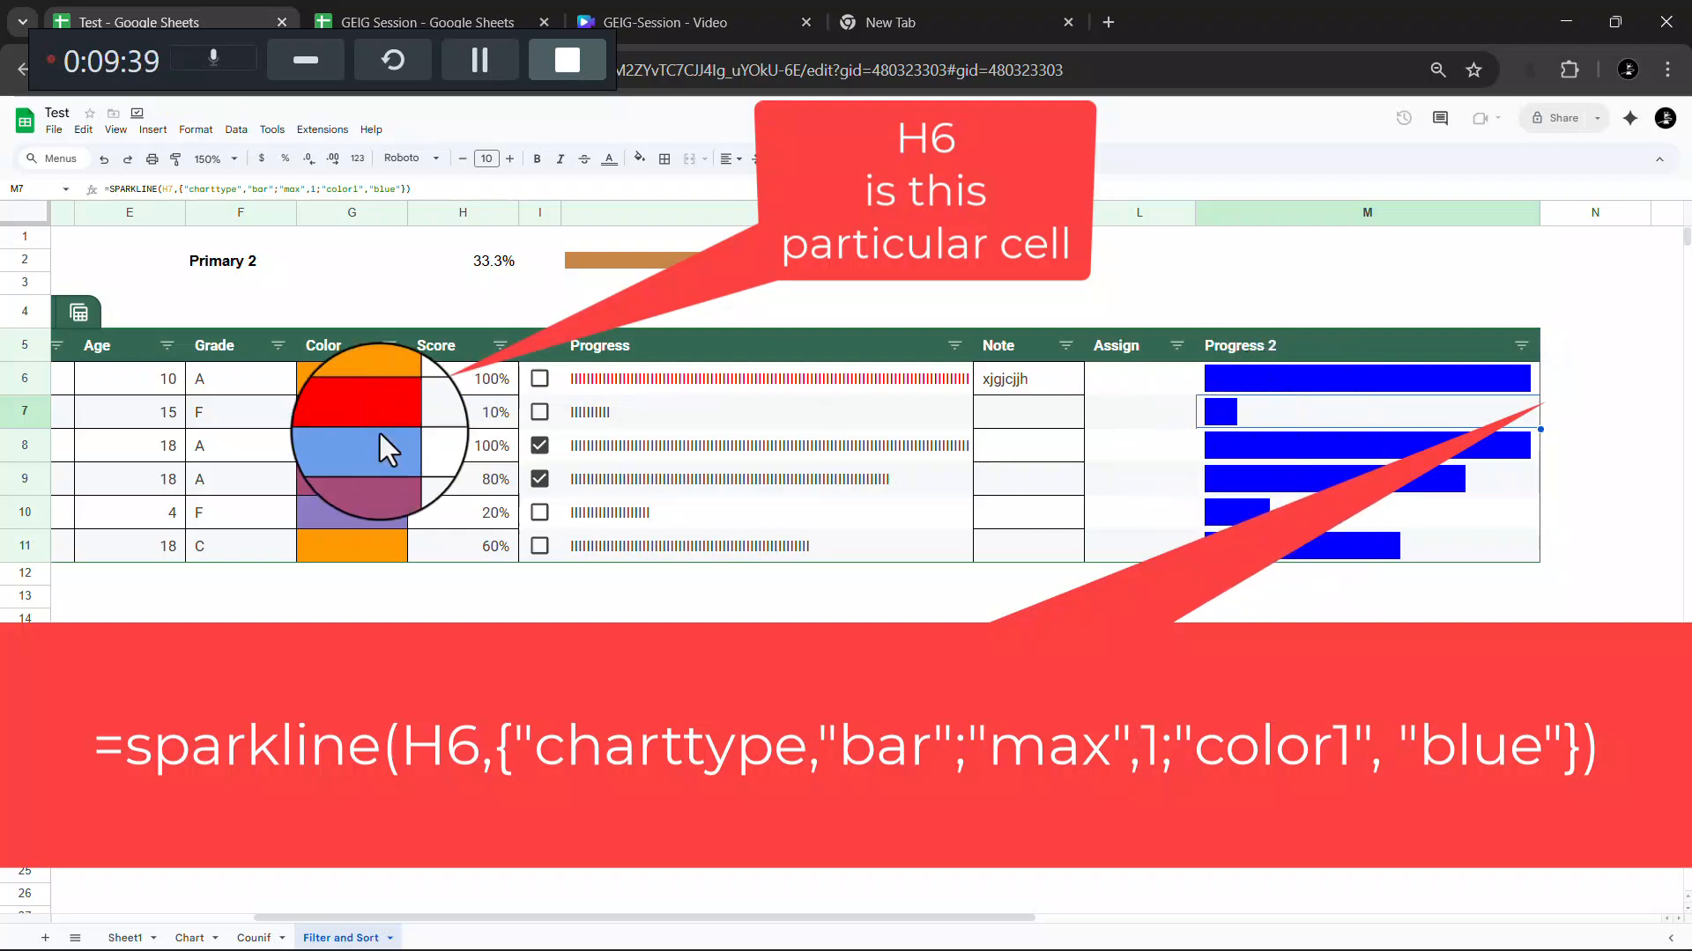
click(493, 413)
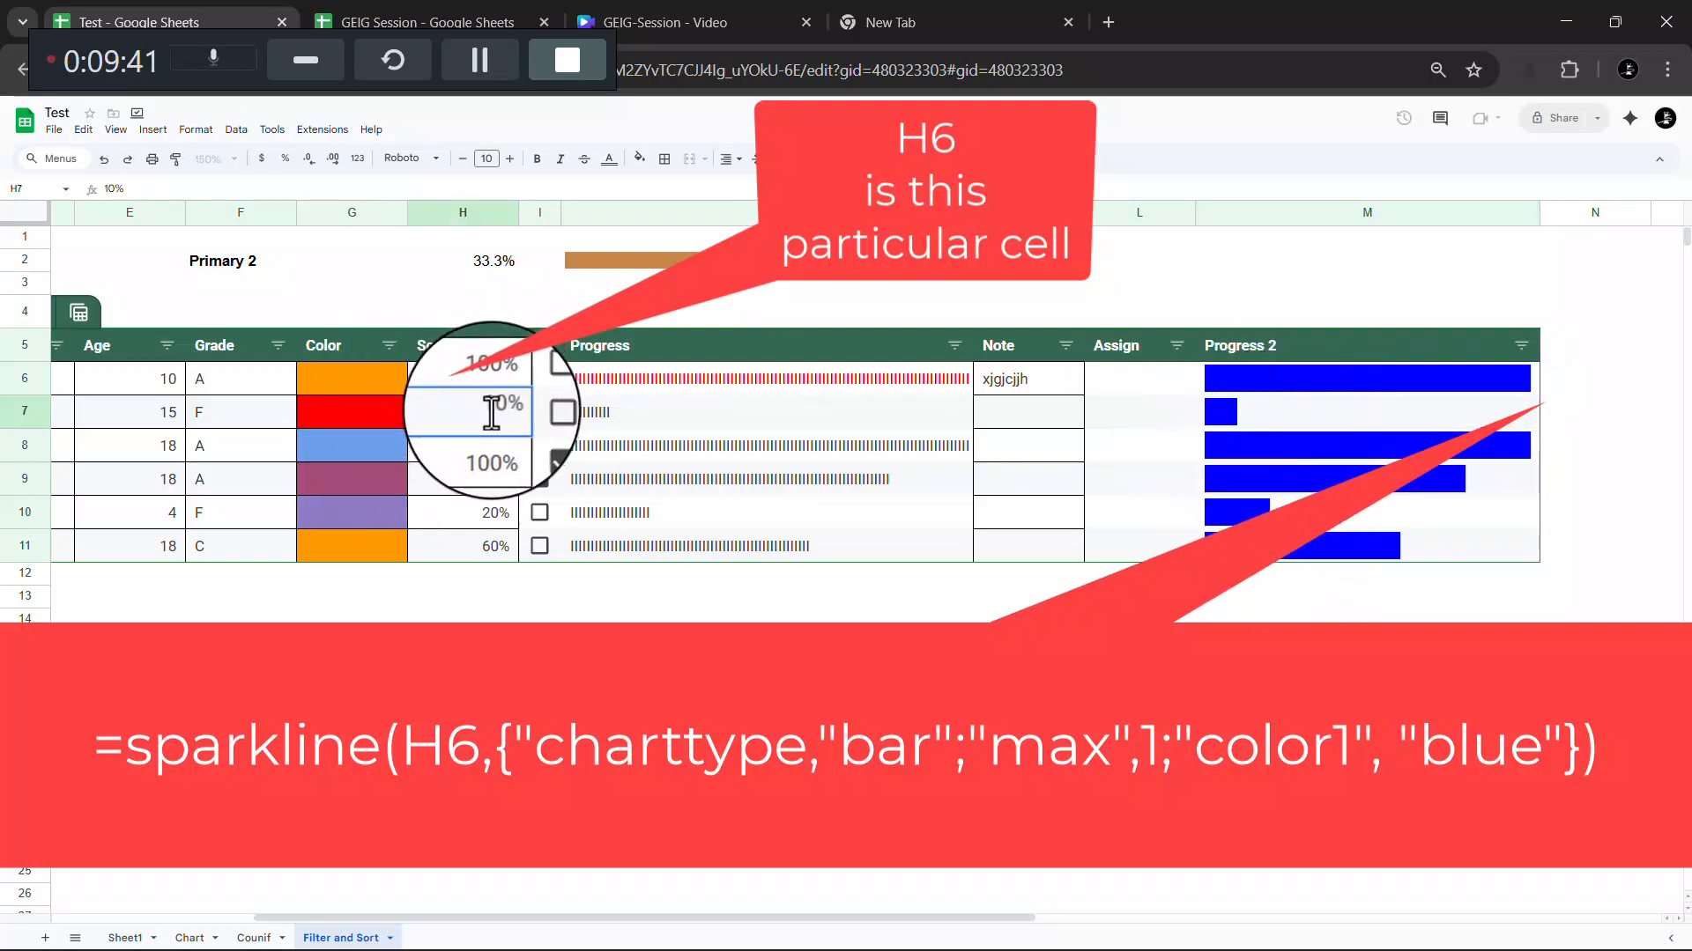
click(491, 412)
key(Return)
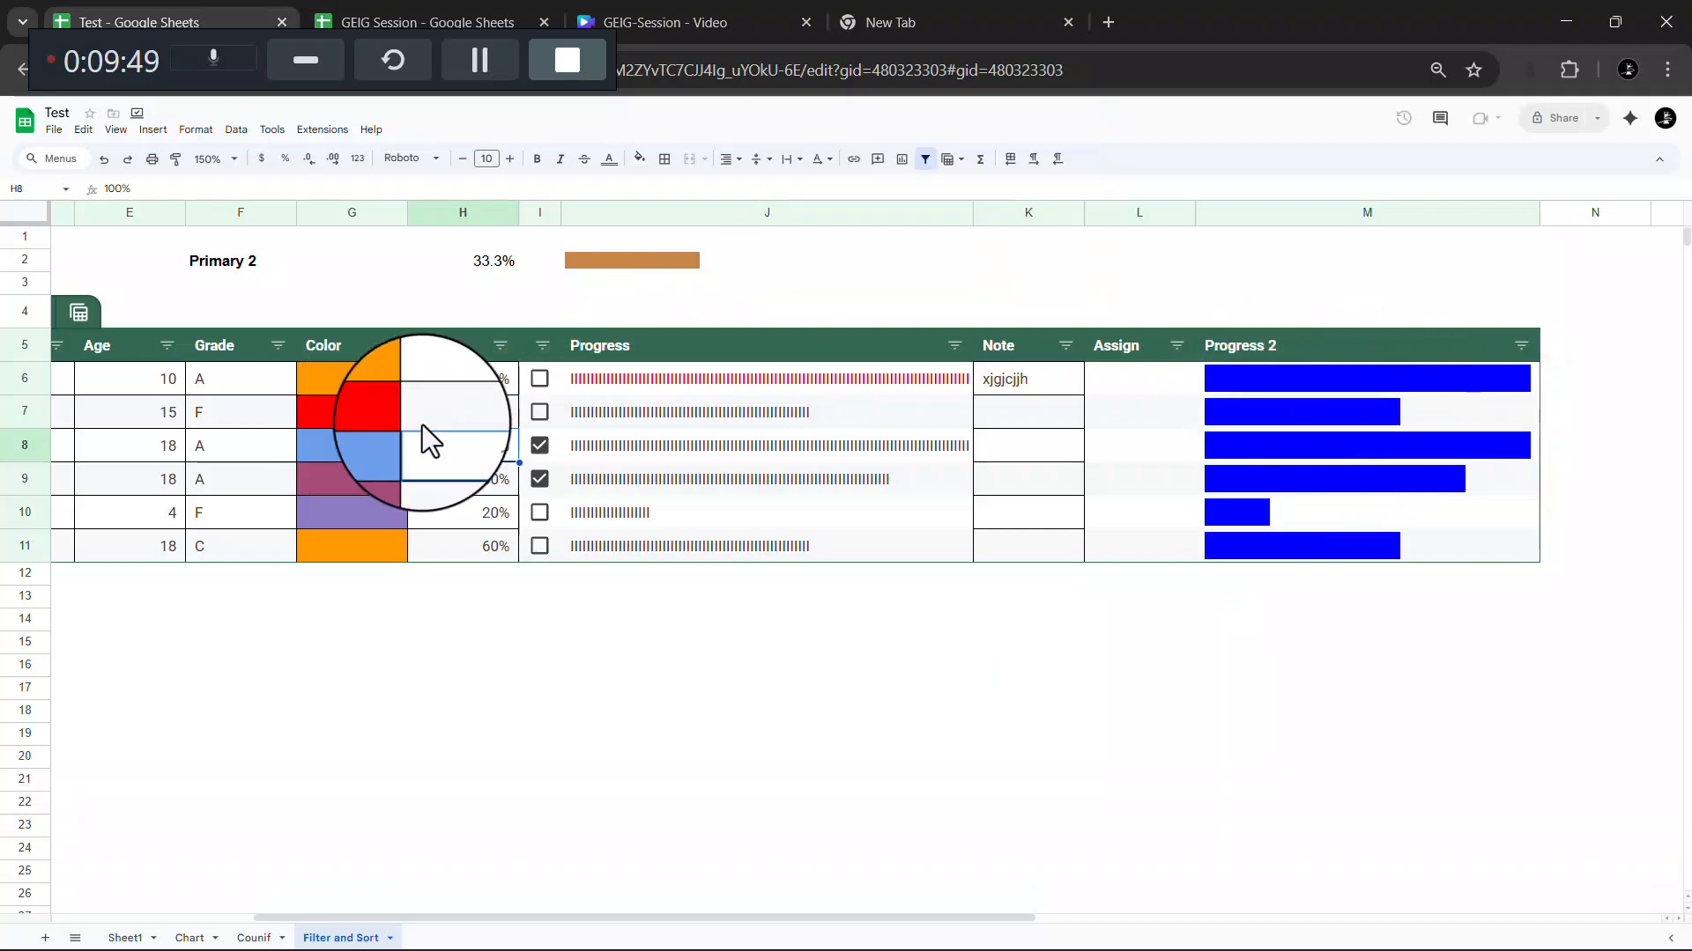
click(1130, 625)
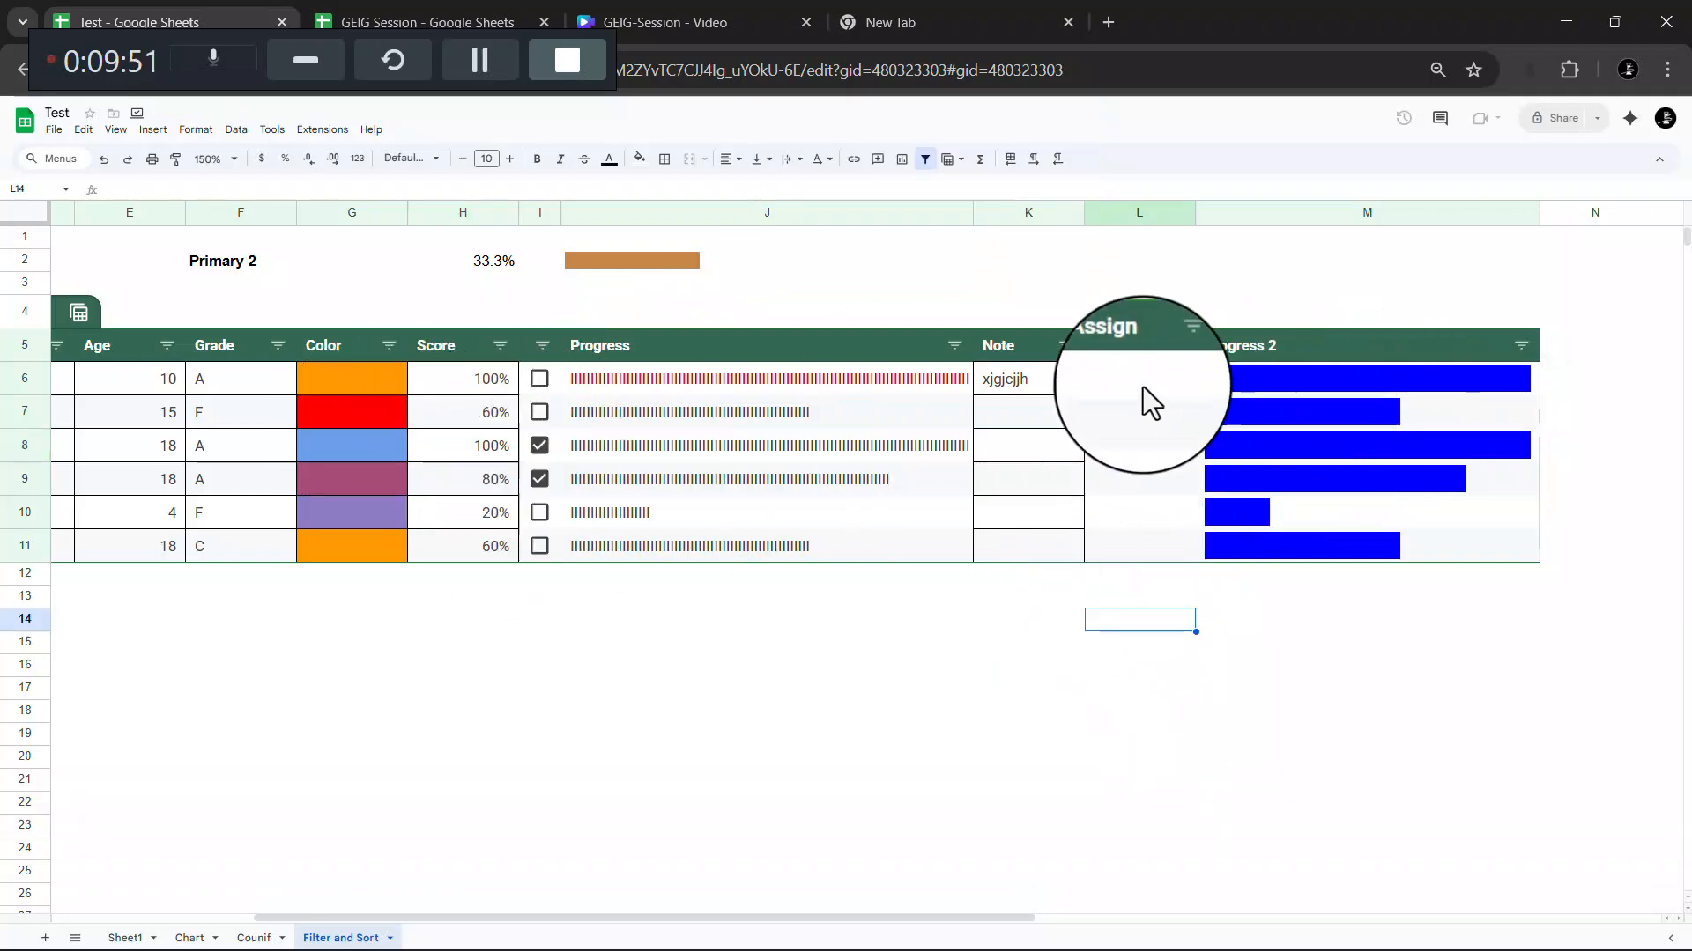
Step: Try entering an @ mention in the first row's Assign cell, L6, and clear the text
double_click(1131, 386)
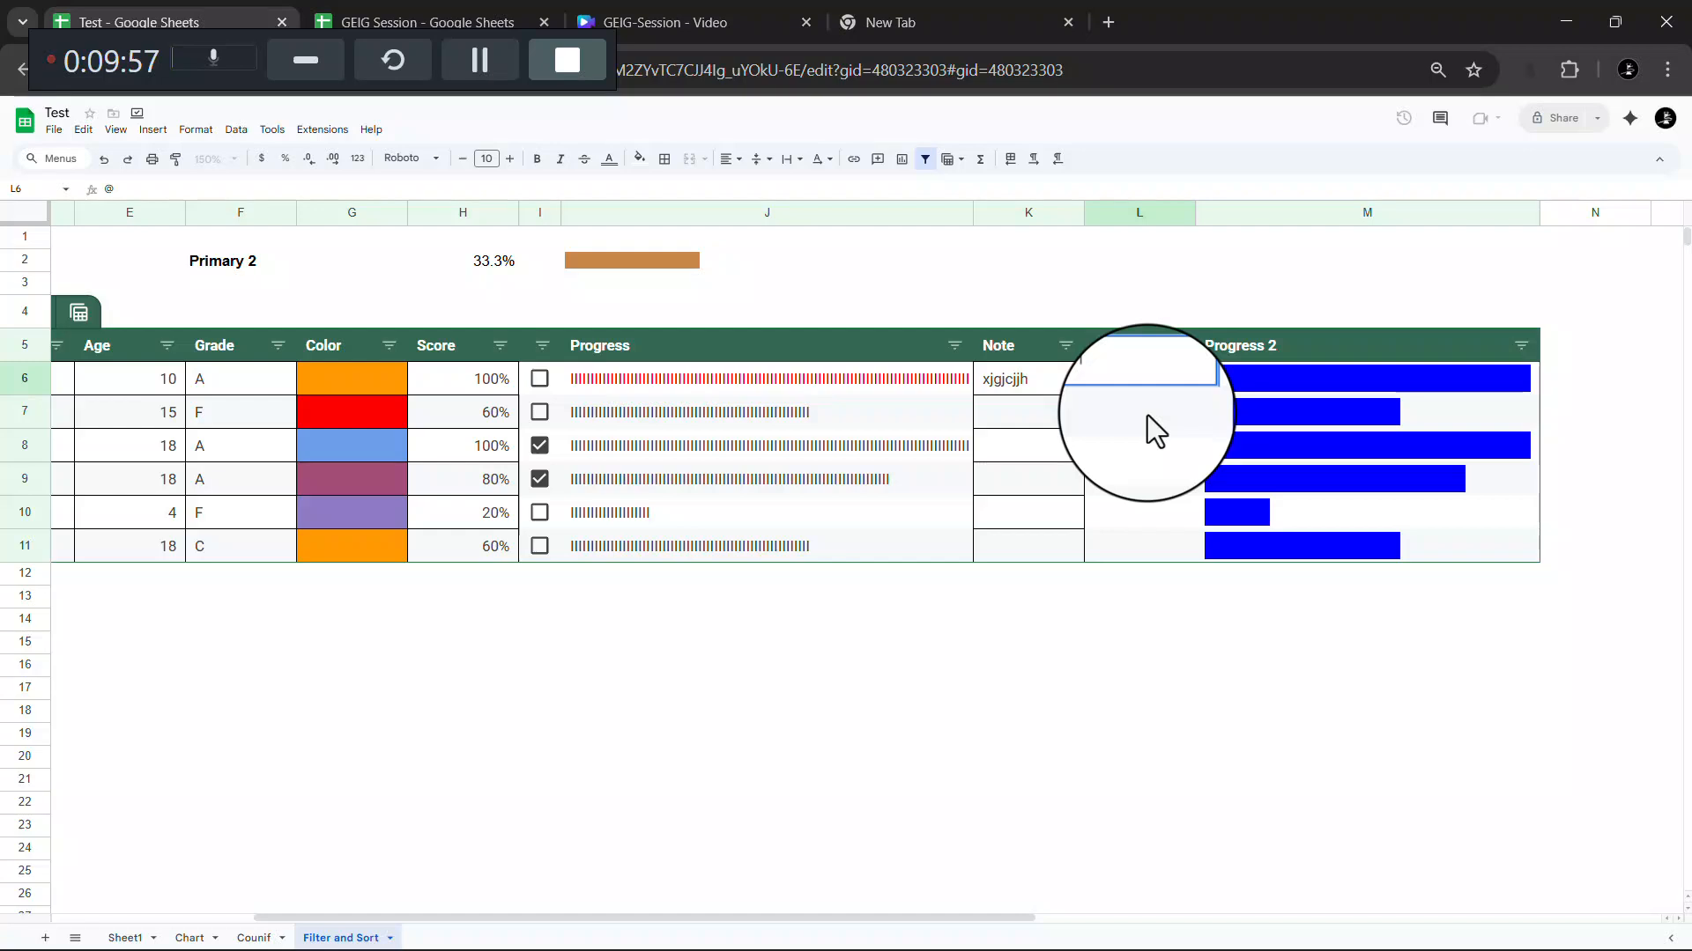
text(jd)
key(BackSpace)
key(BackSpace)
key(BackSpace)
click(1217, 664)
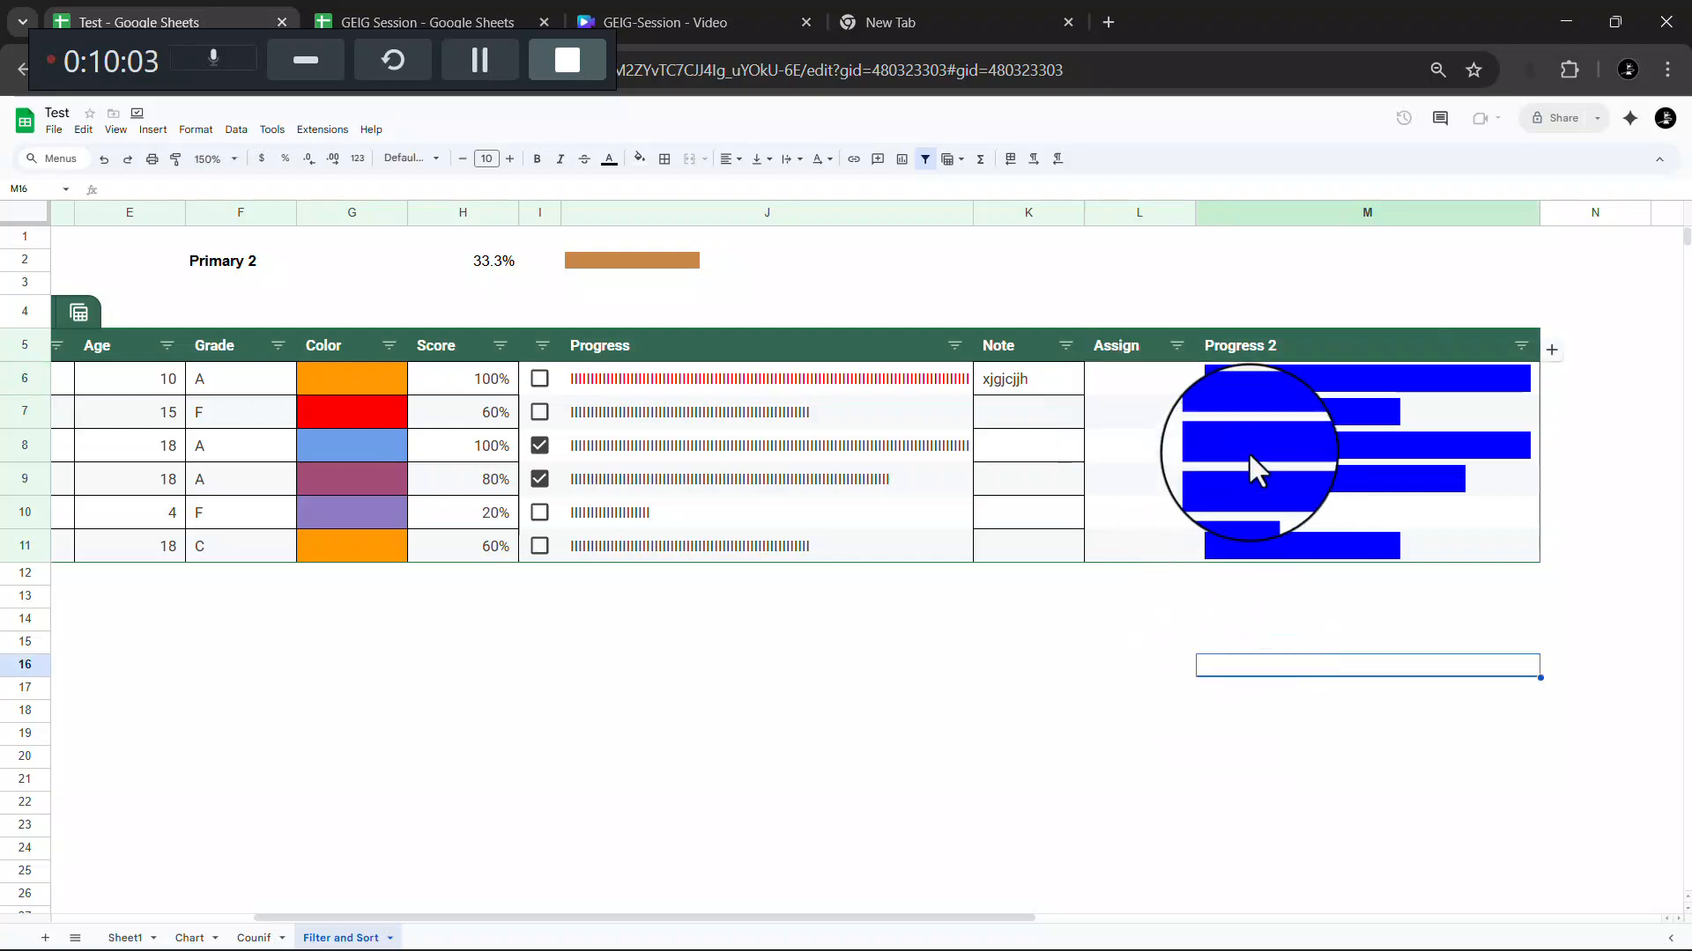
Step: Change the color1 option in the Progress 2 sparkline formula of cell M7 to green
click(1229, 388)
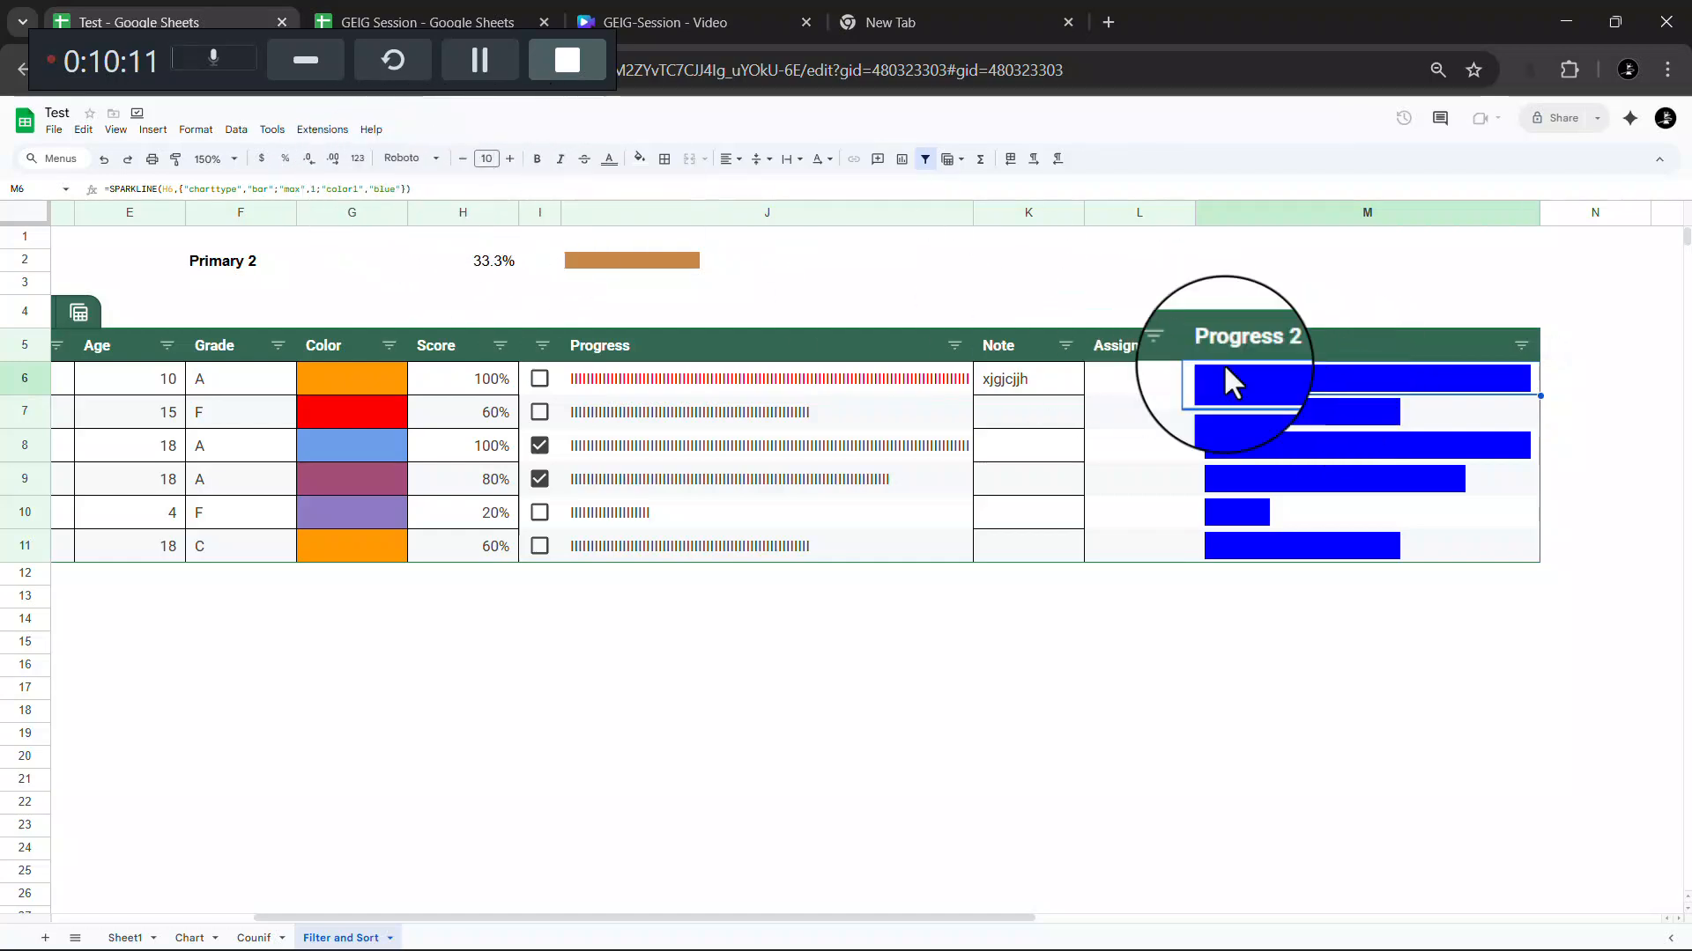
click(1261, 416)
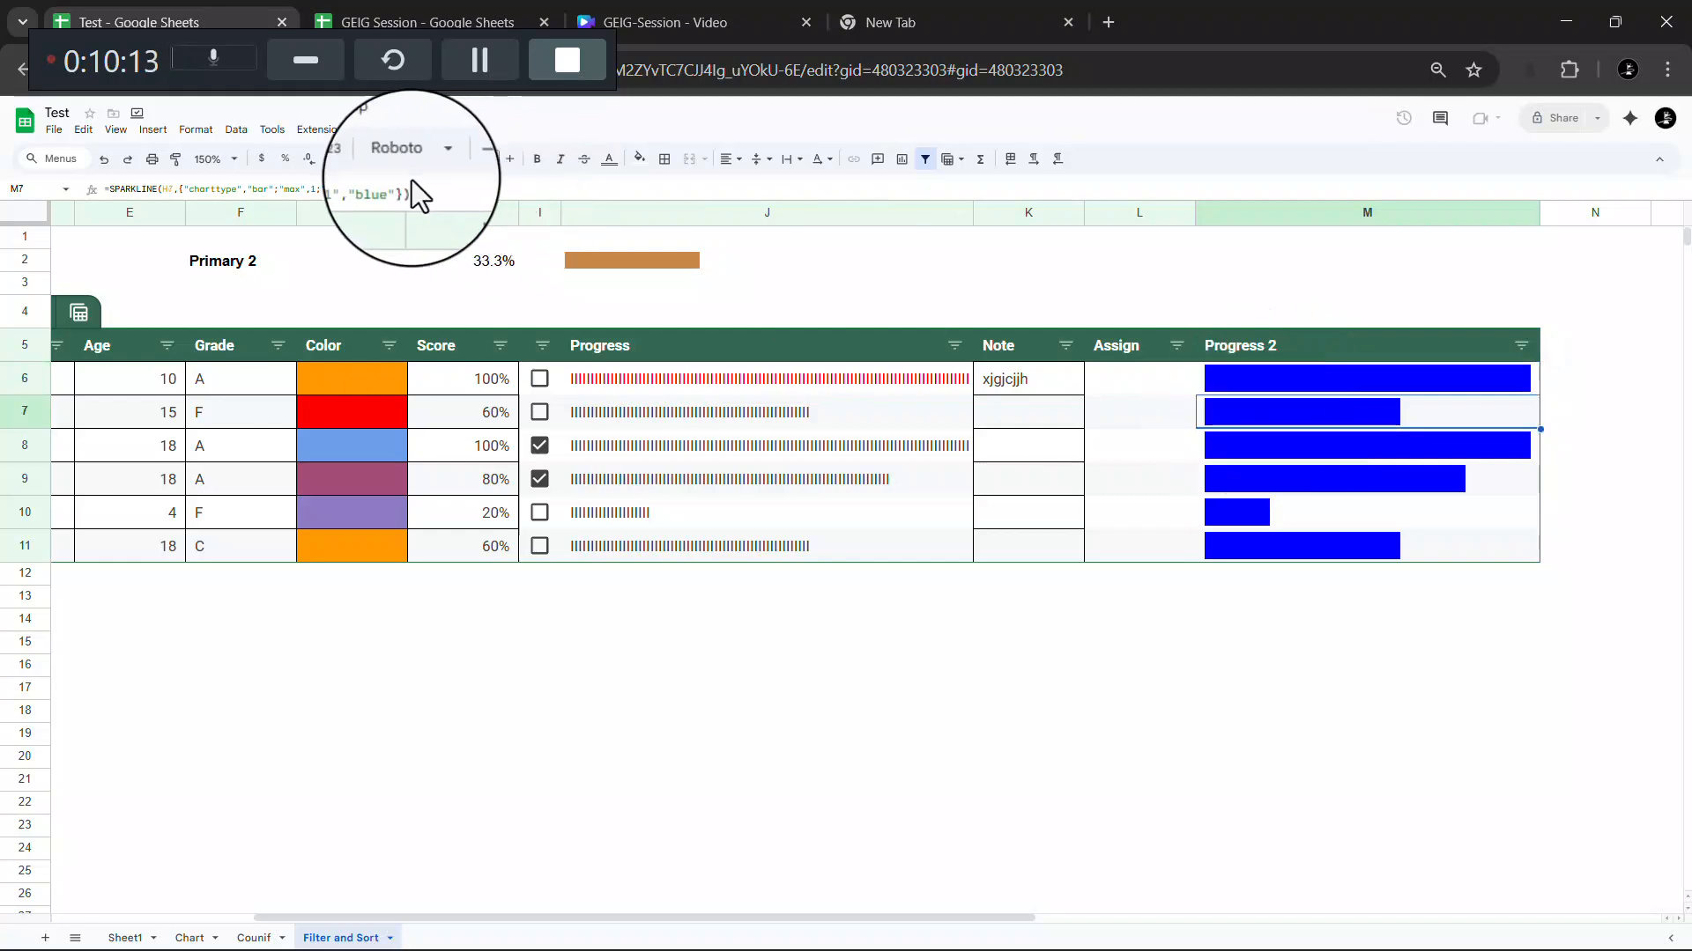
click(391, 190)
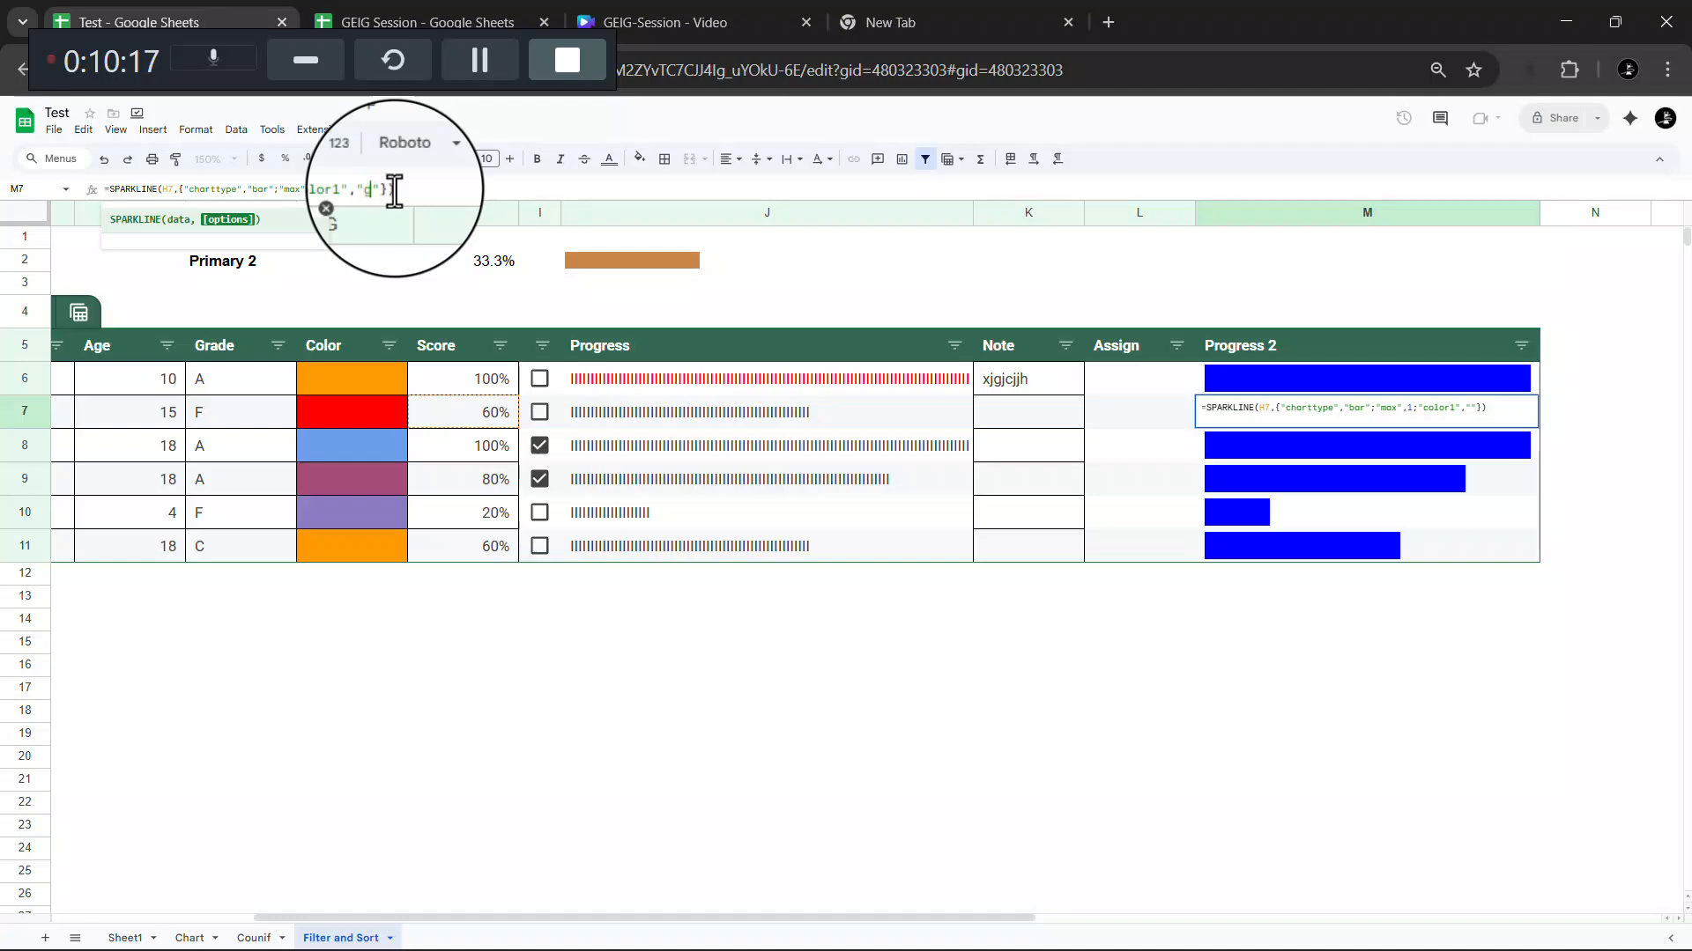
key(Return)
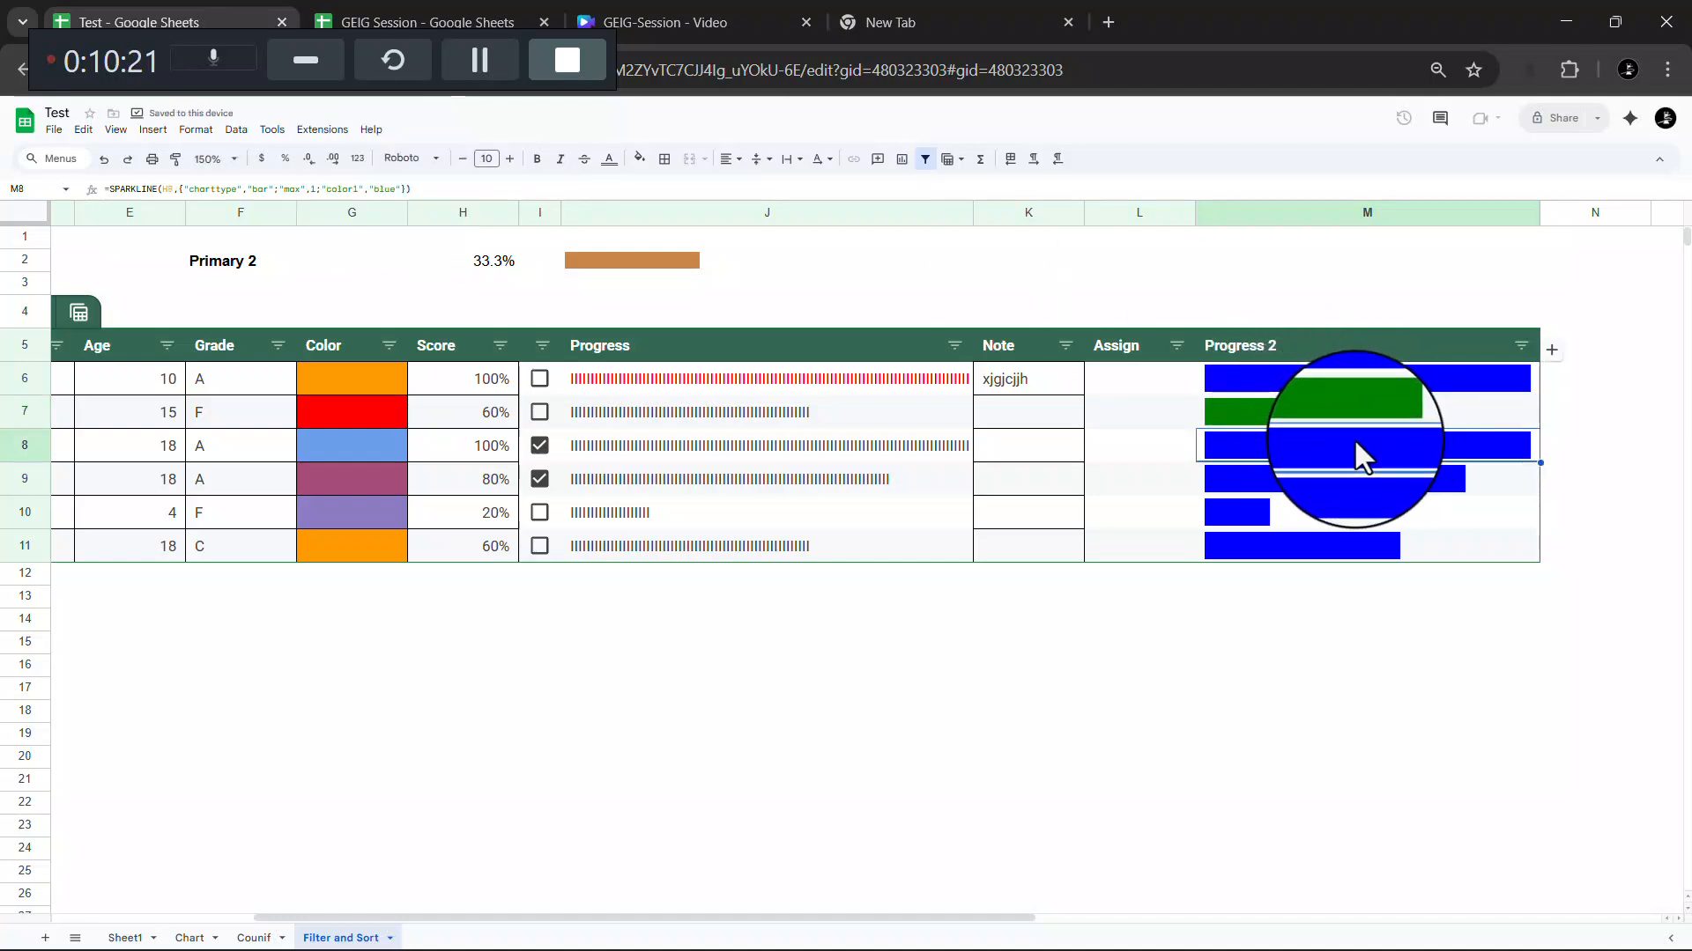
Step: Change the color1 option in the Progress 2 sparkline formula of cell M8 to red
double_click(1414, 451)
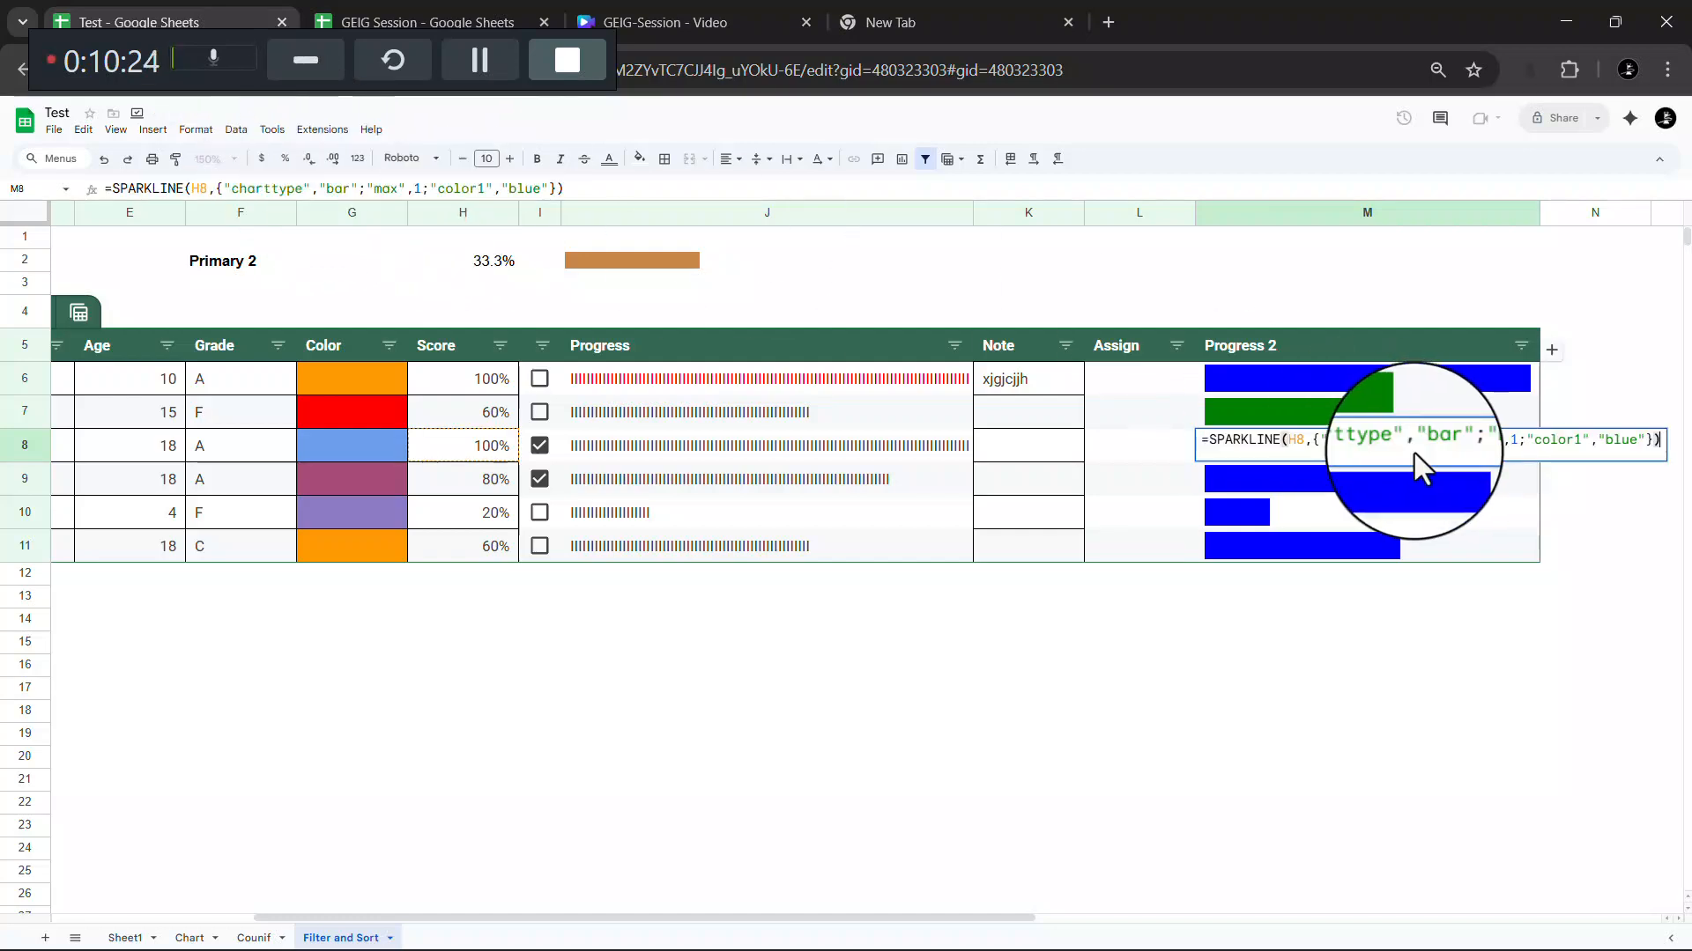
click(1635, 440)
key(BackSpace)
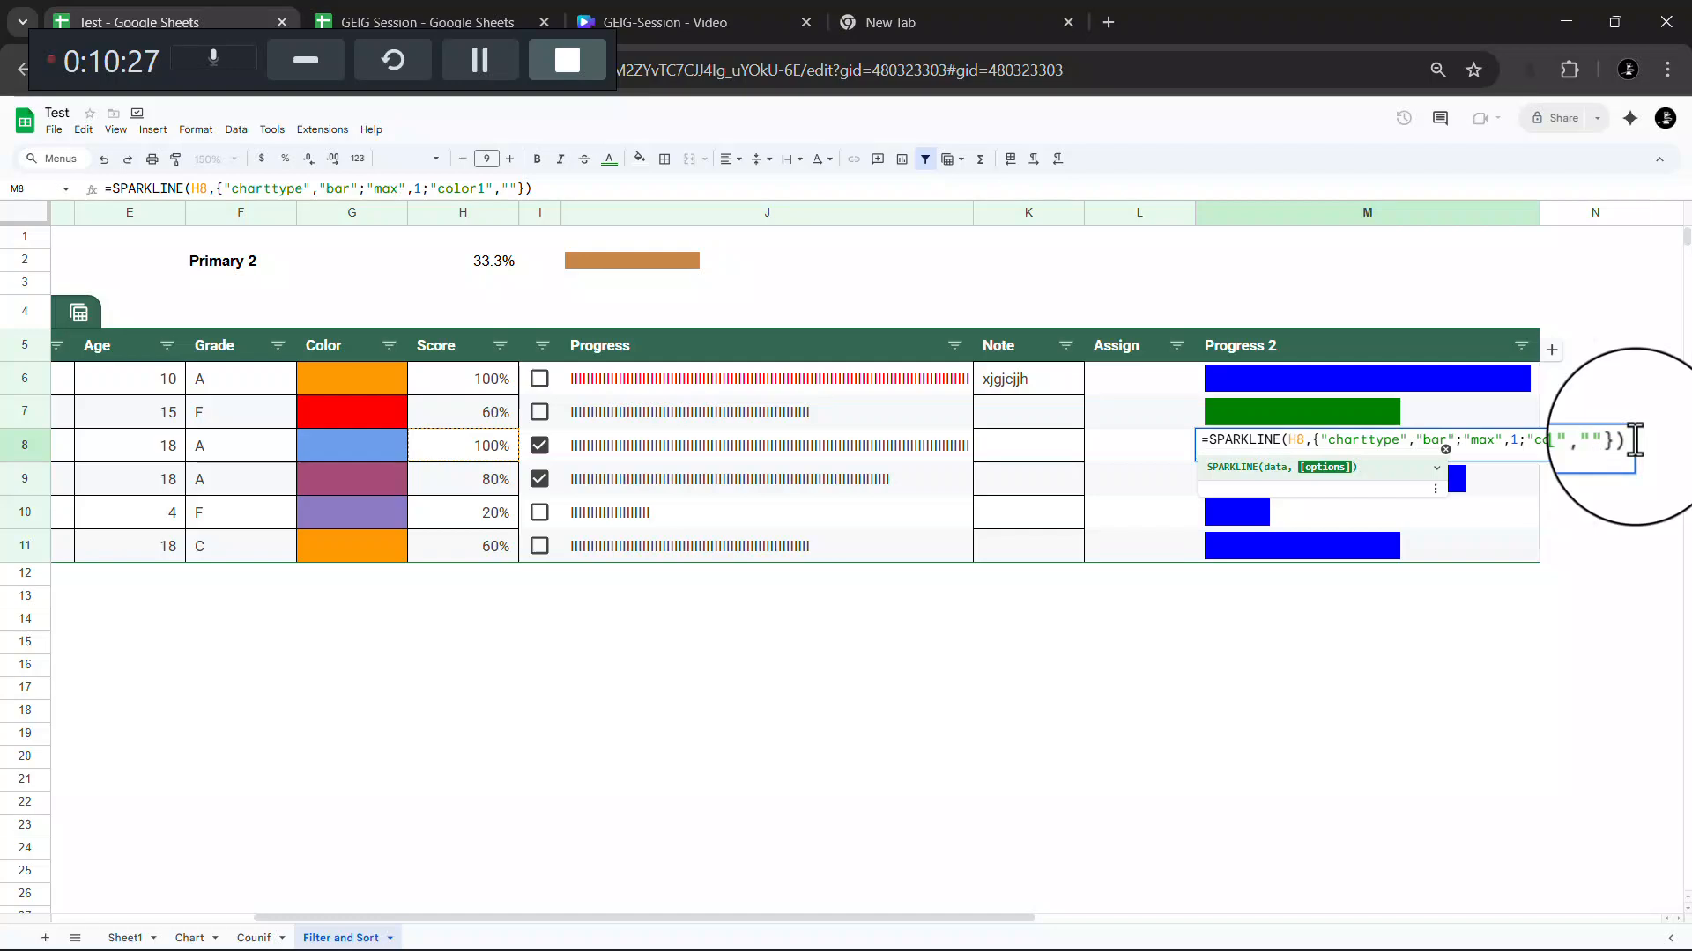
key(Return)
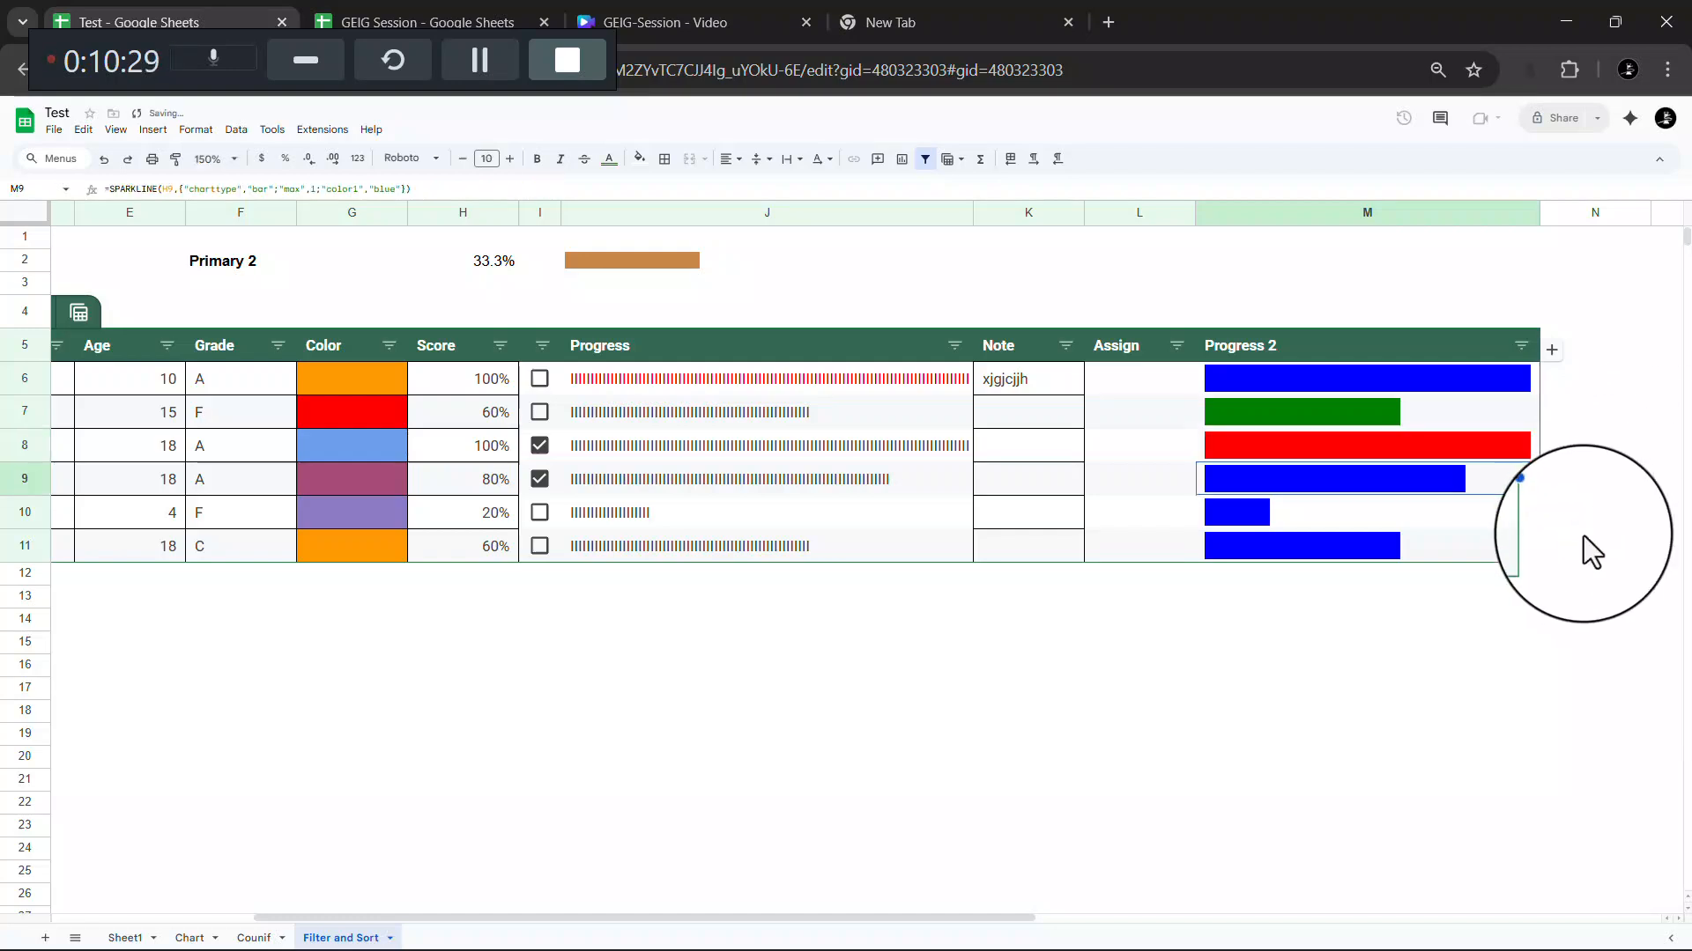
click(1583, 542)
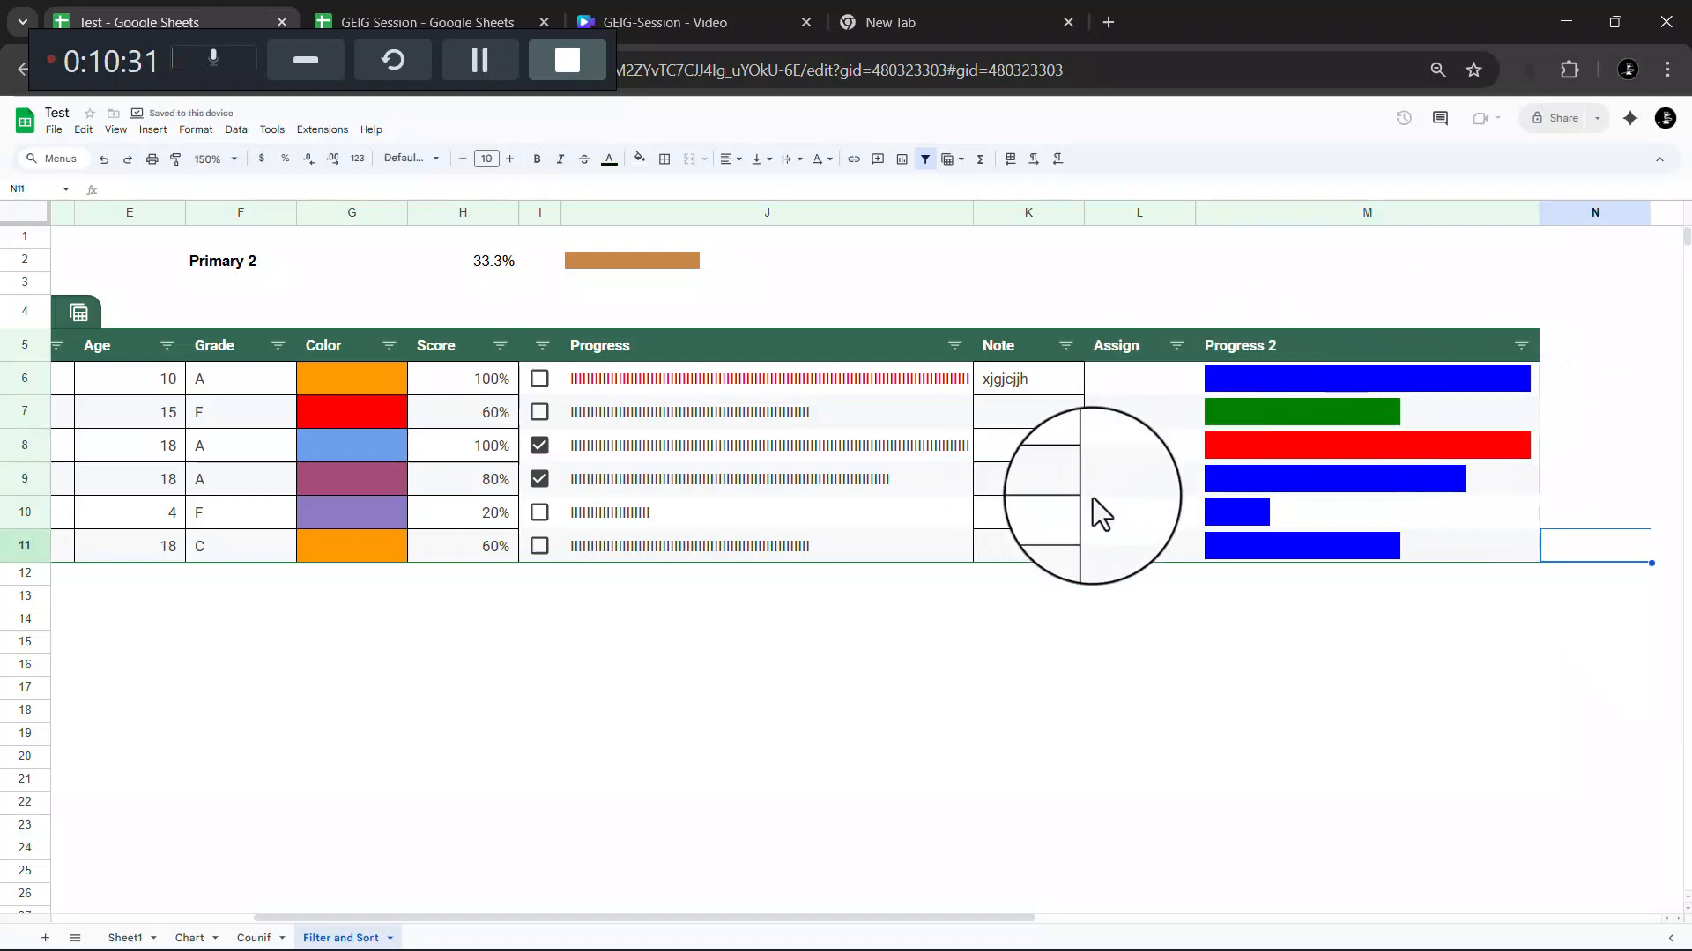